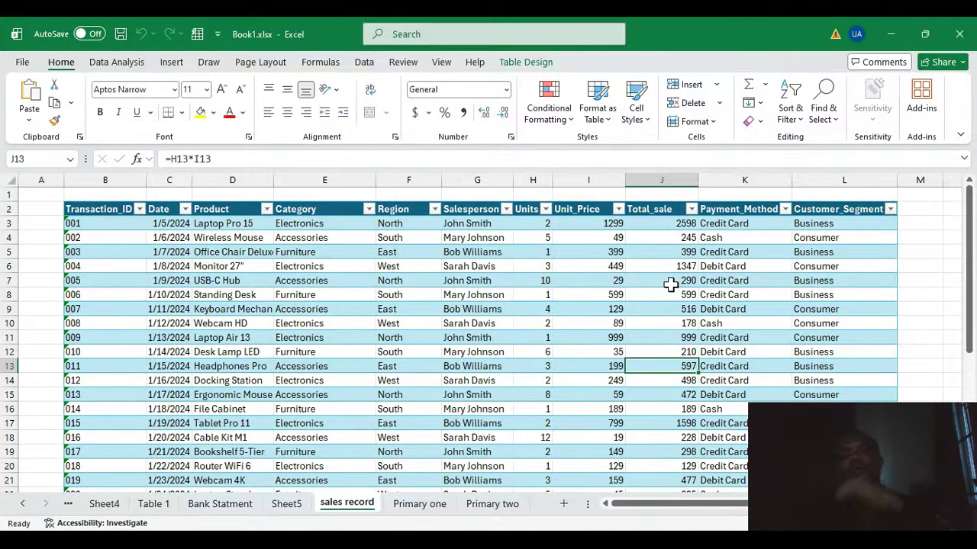
pyautogui.click(361, 263)
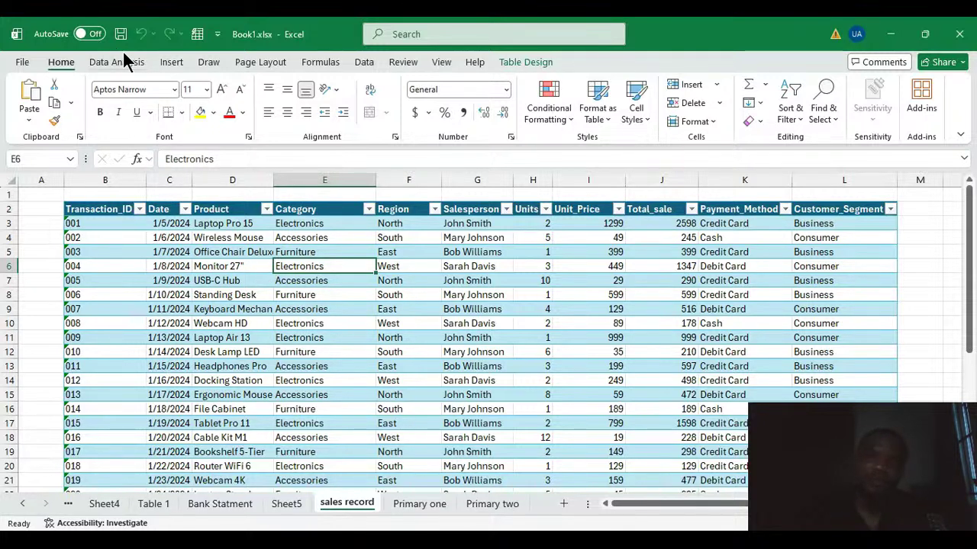
pyautogui.click(169, 63)
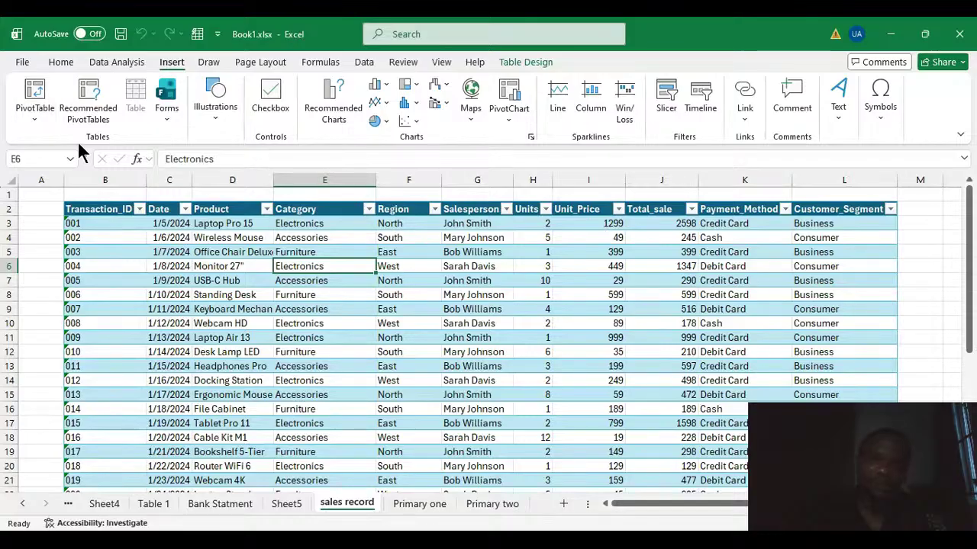
pyautogui.click(35, 95)
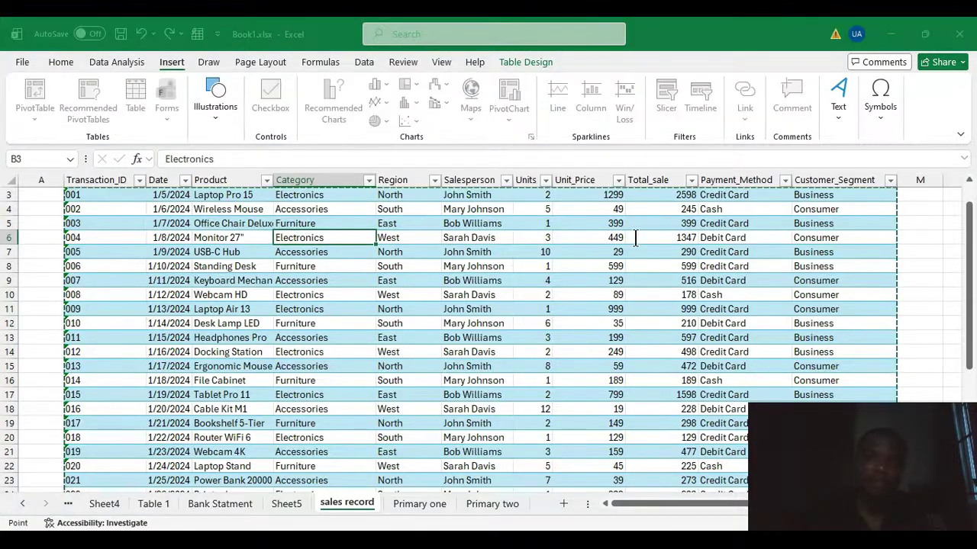
pyautogui.scroll(1, 358, 272)
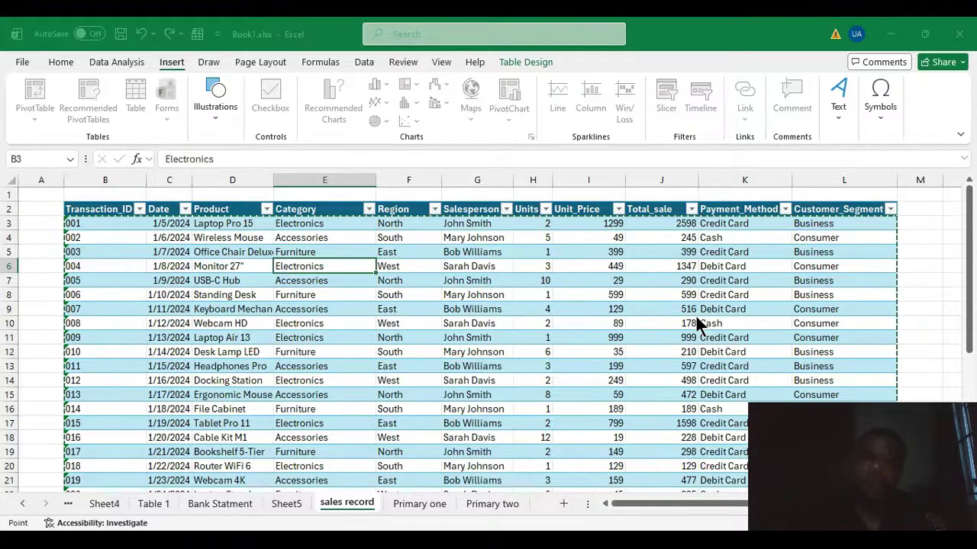
pyautogui.click(808, 215)
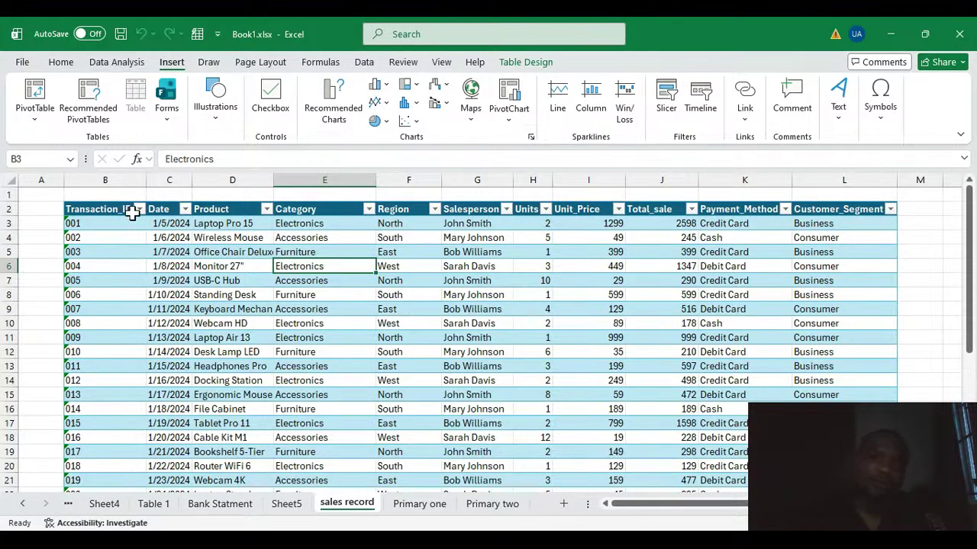
# Widen the Date and Salesperson columns while reviewing the table's columns from Transaction_ID to Salesperson.
pyautogui.click(106, 181)
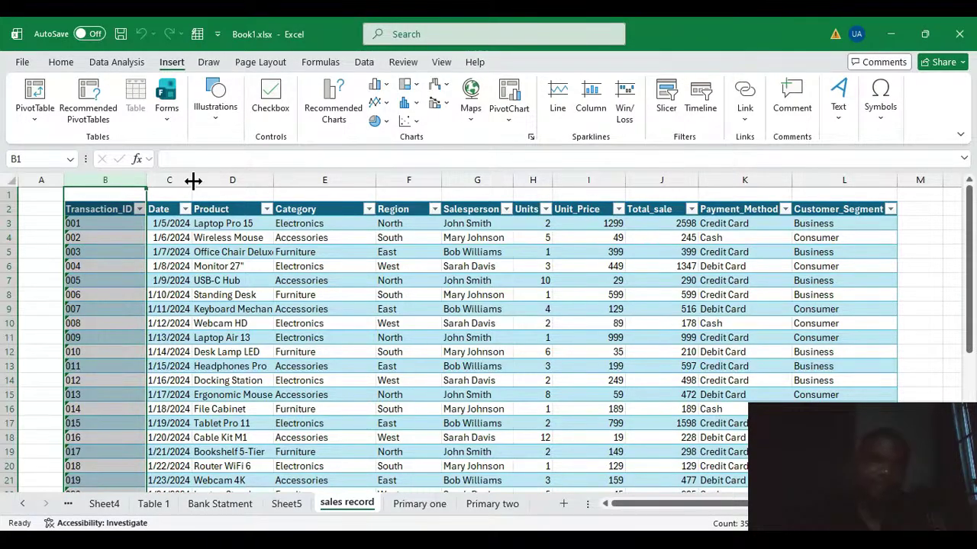
pyautogui.moveTo(194, 180); pyautogui.dragTo(213, 181)
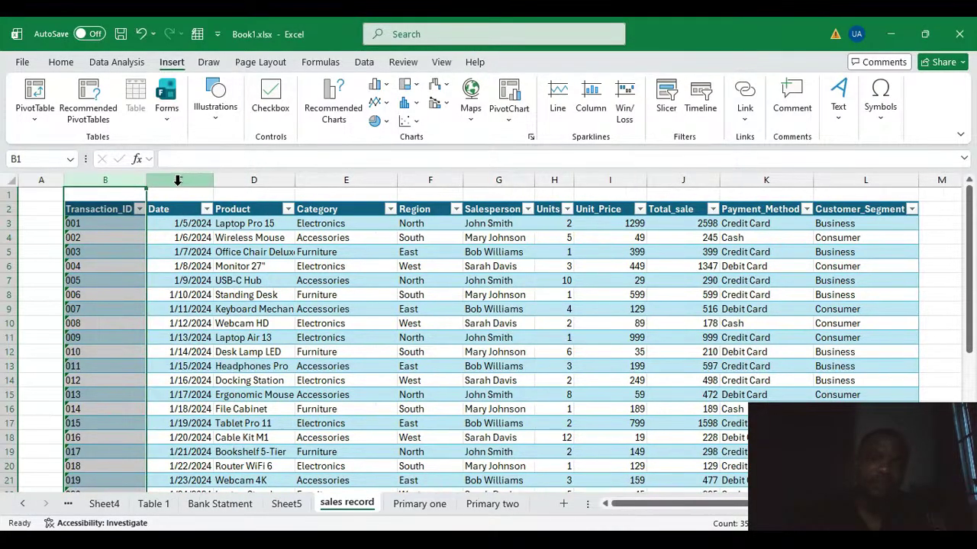
pyautogui.click(179, 180)
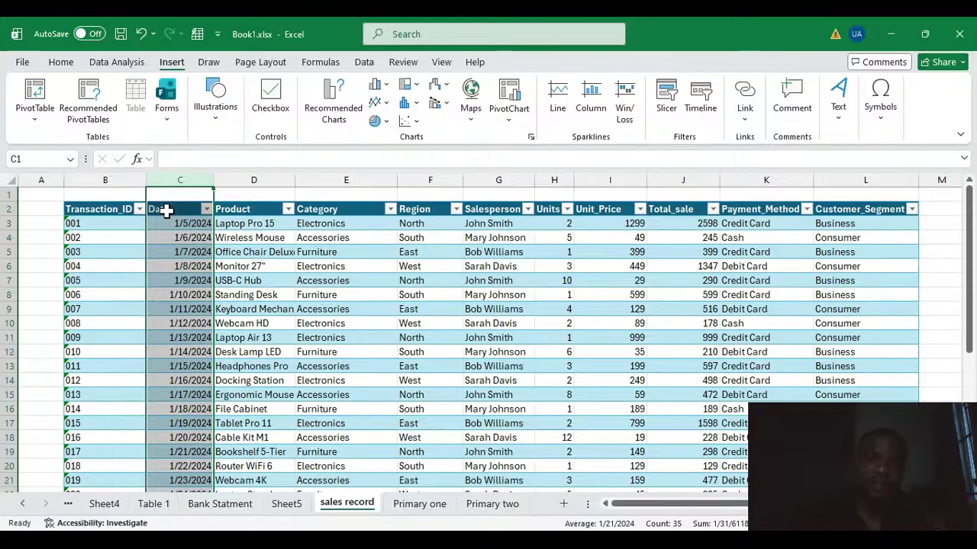
pyautogui.click(246, 180)
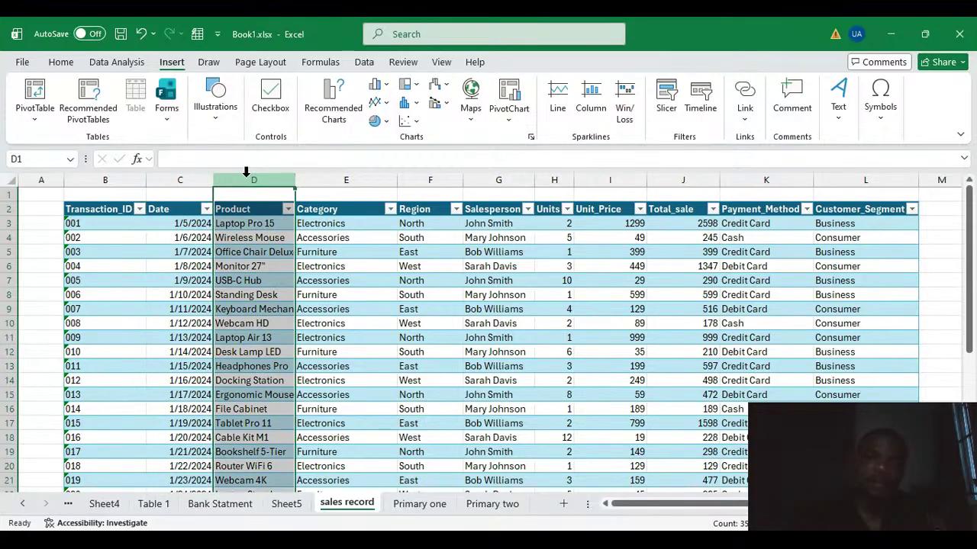
pyautogui.click(327, 176)
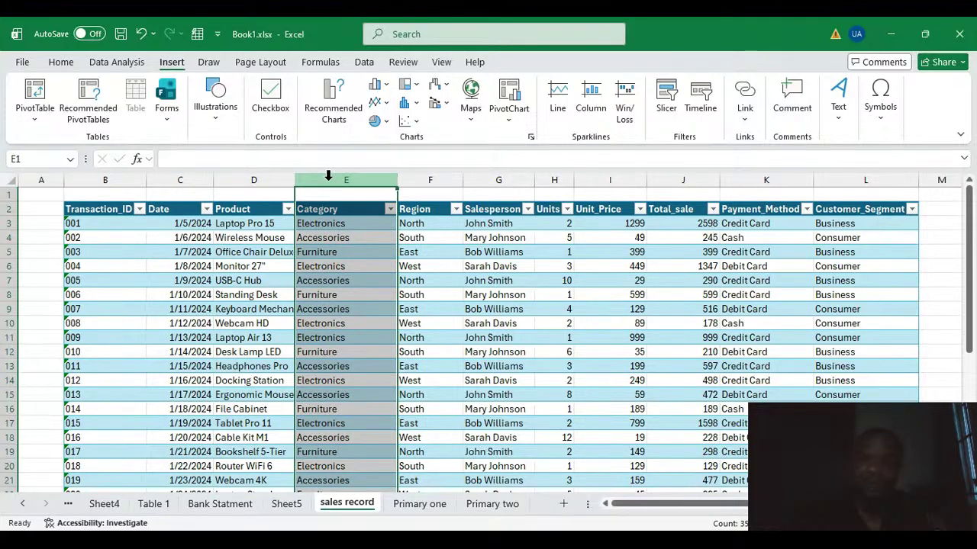
pyautogui.click(415, 179)
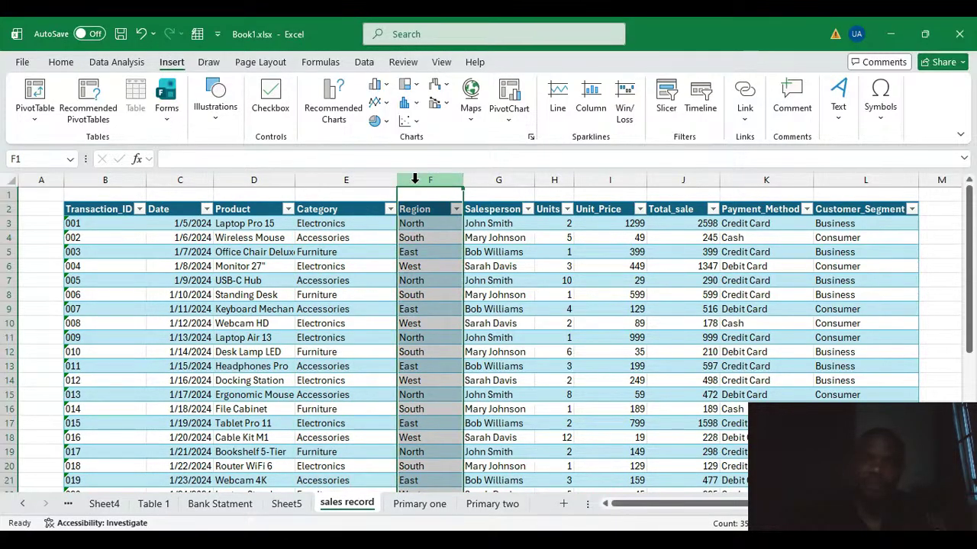
pyautogui.click(509, 178)
pyautogui.moveTo(535, 179); pyautogui.dragTo(548, 179)
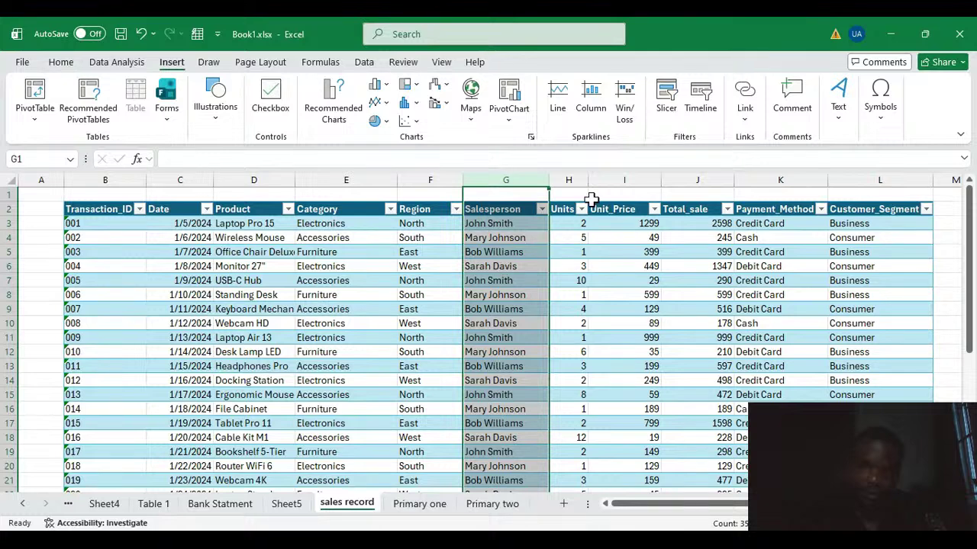
# Examine the Units, Unit_Price and Total_sale columns and the formula in the first Total_sale cell.
pyautogui.click(574, 179)
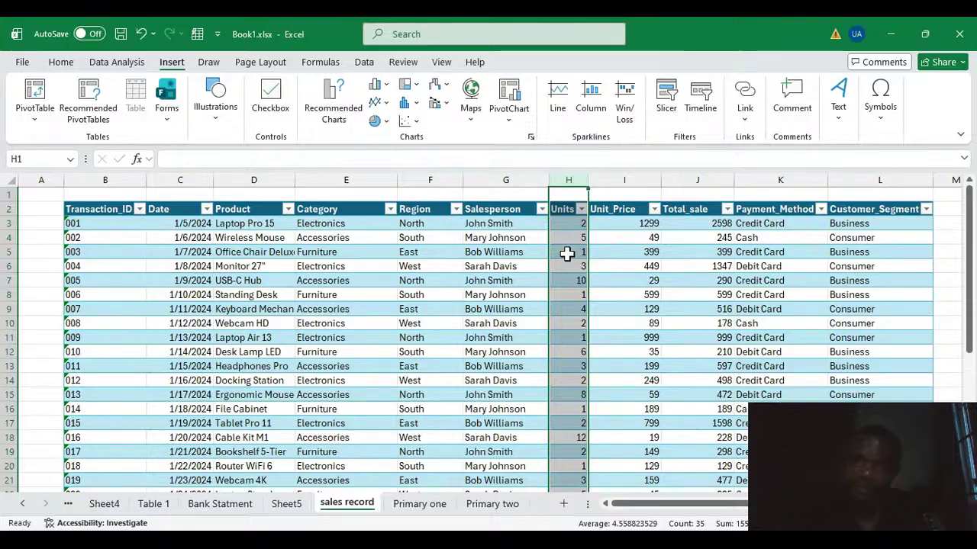
pyautogui.click(619, 179)
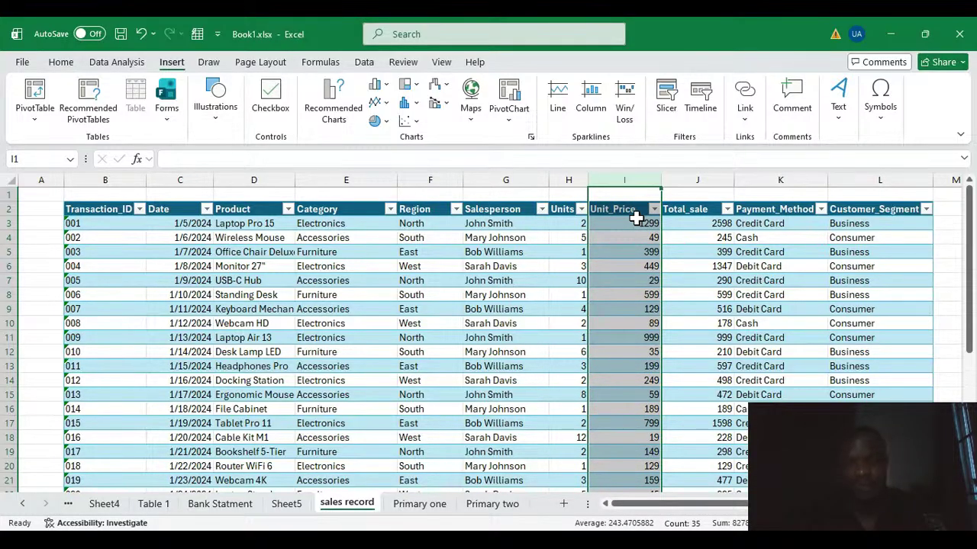
pyautogui.click(570, 181)
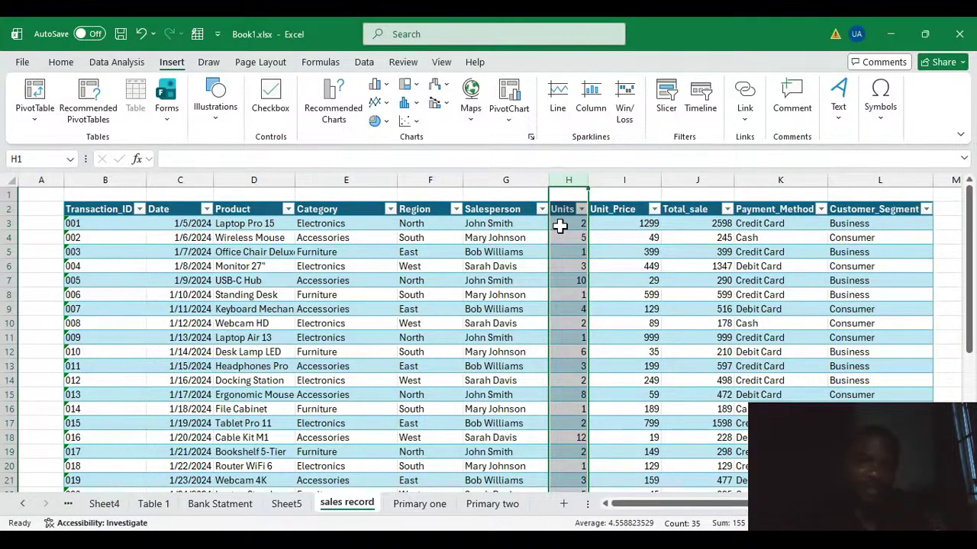
pyautogui.click(622, 179)
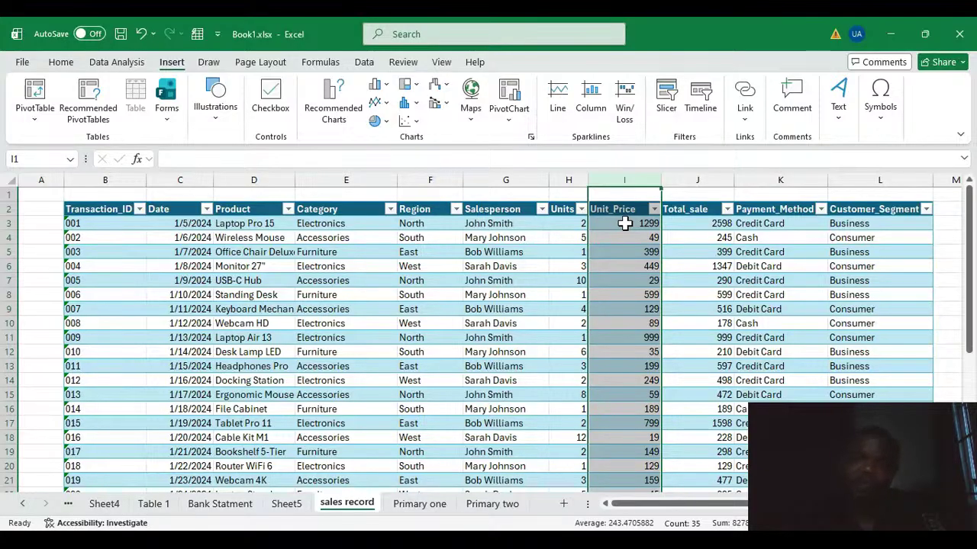
pyautogui.click(708, 180)
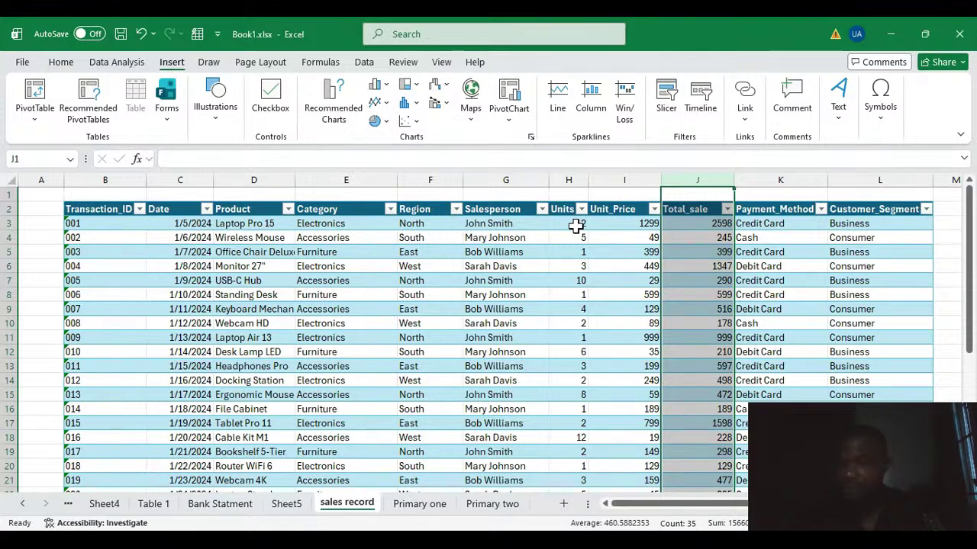
pyautogui.click(709, 227)
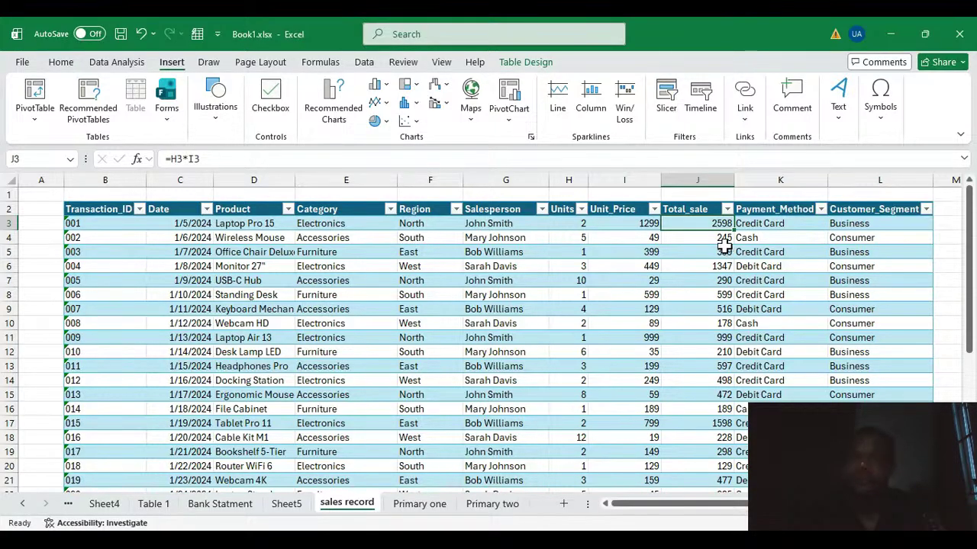
# Examine the repeated entries in the Salesperson column and the different Payment_Method values.
pyautogui.click(506, 223)
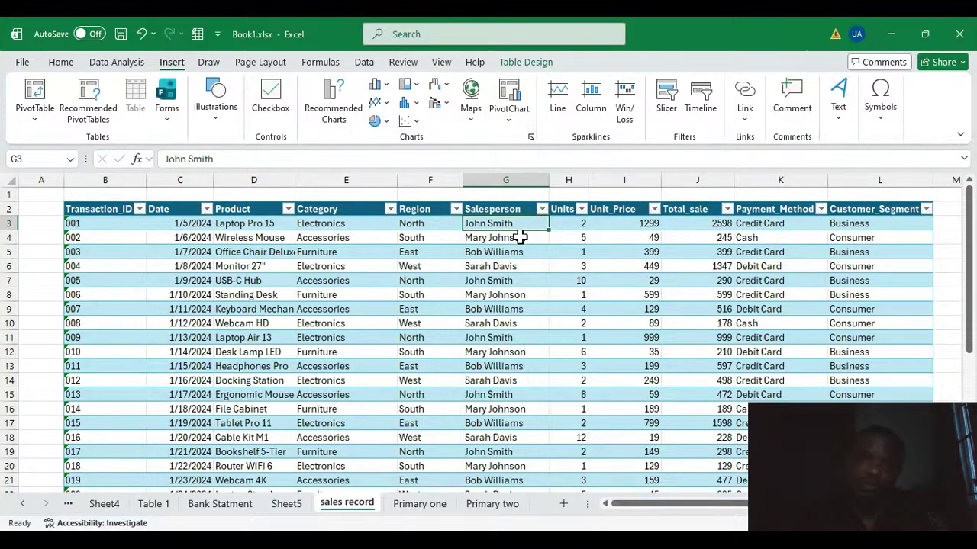
pyautogui.click(503, 280)
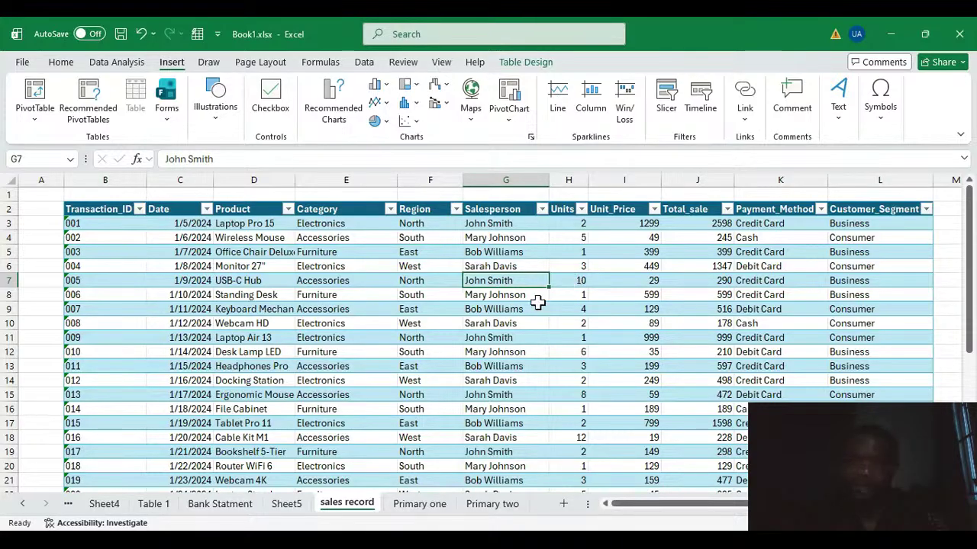
pyautogui.click(482, 341)
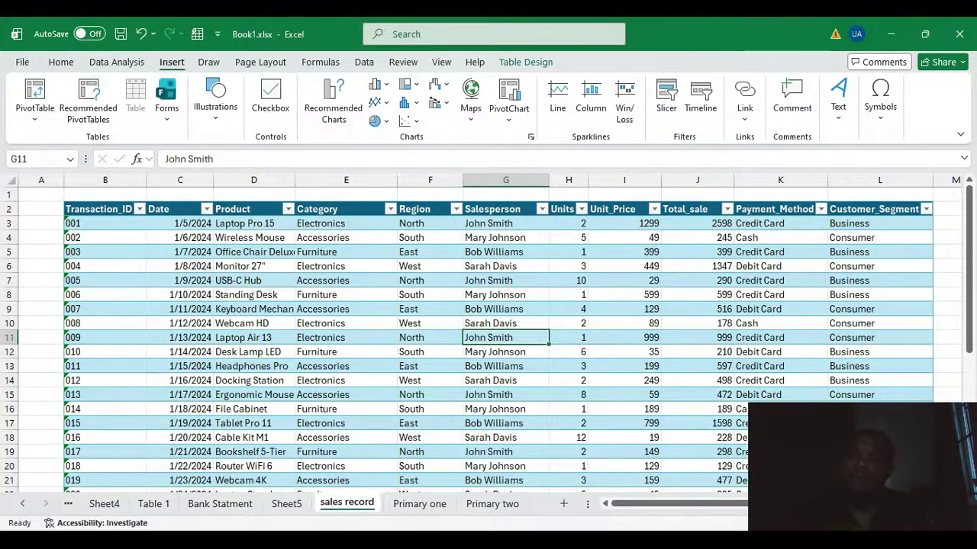
pyautogui.hscroll(1, 488, 335)
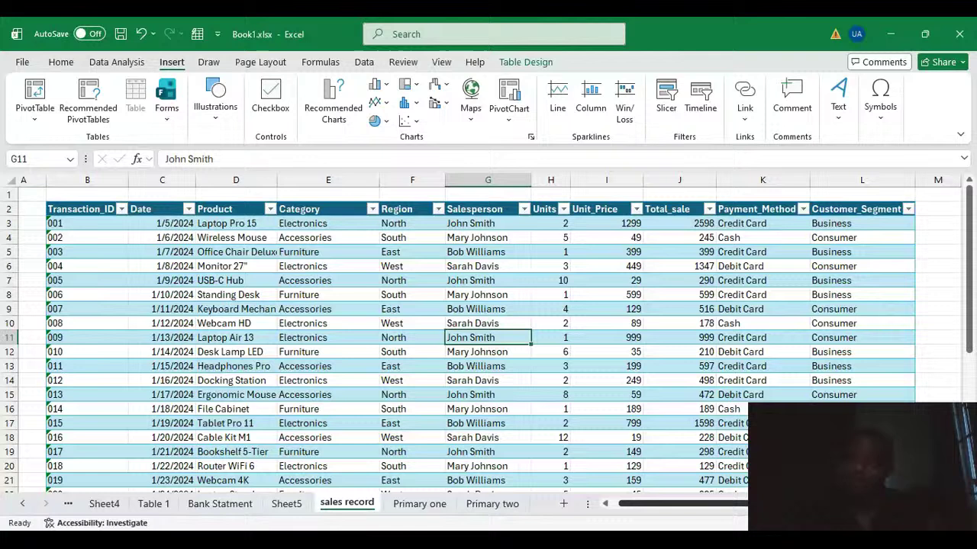
pyautogui.click(752, 223)
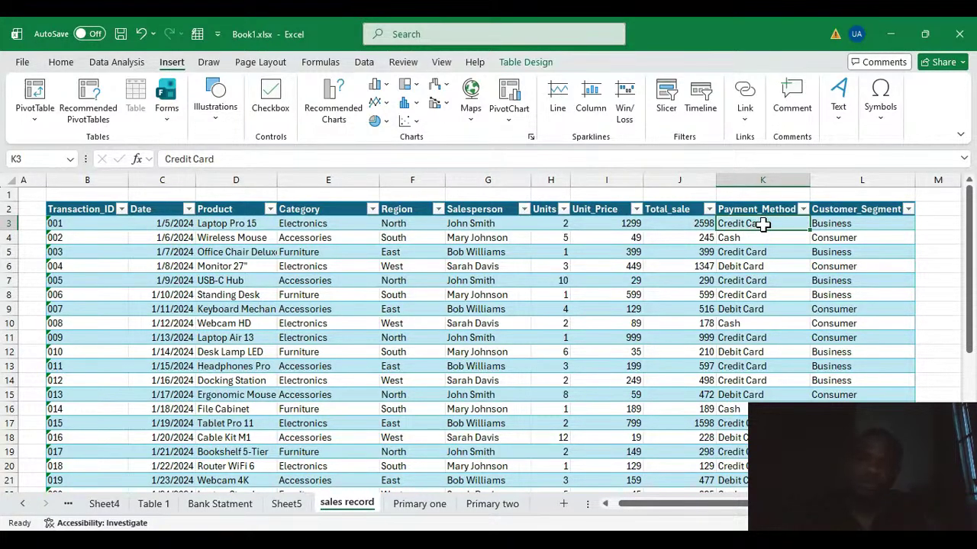
pyautogui.click(749, 239)
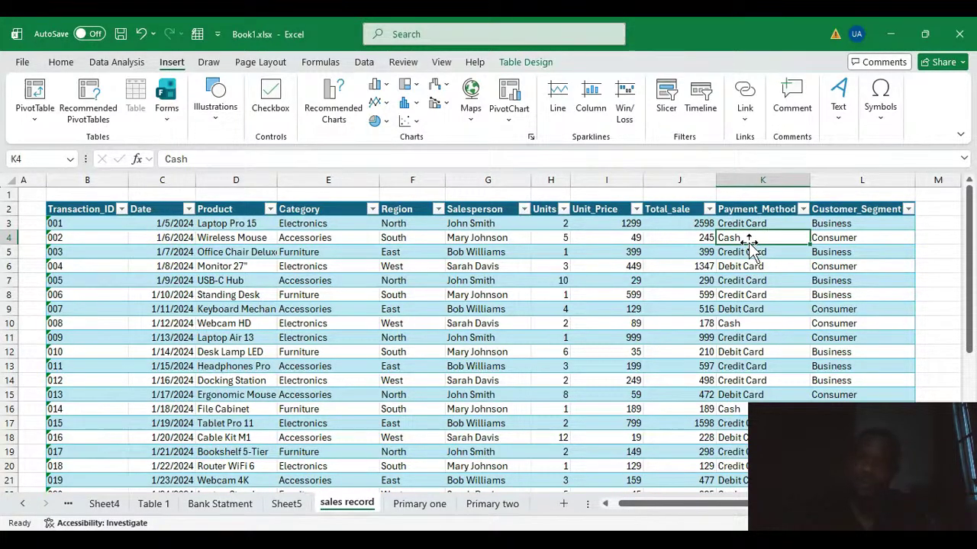
pyautogui.click(777, 265)
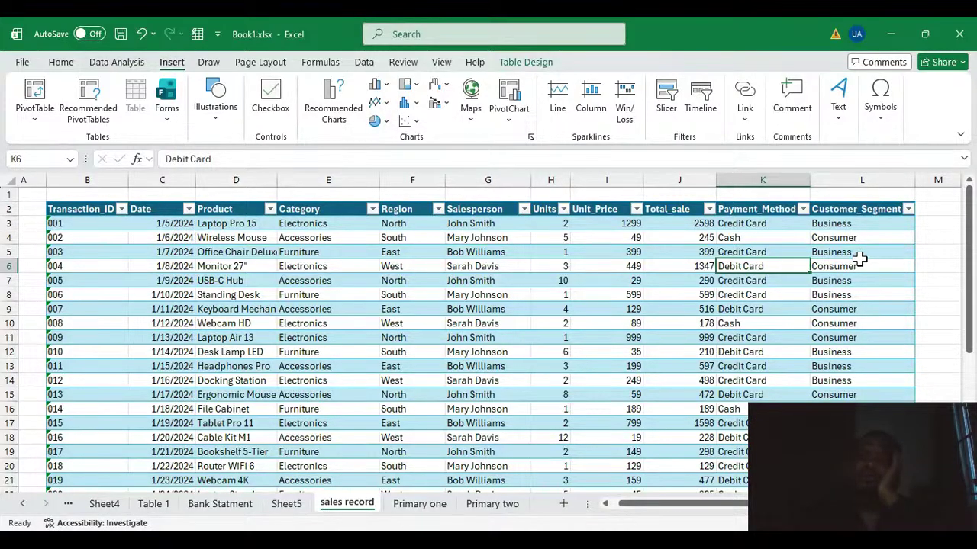
# Create an empty PivotTable on a new worksheet from the sales record table.
pyautogui.scroll(-2, 851, 267)
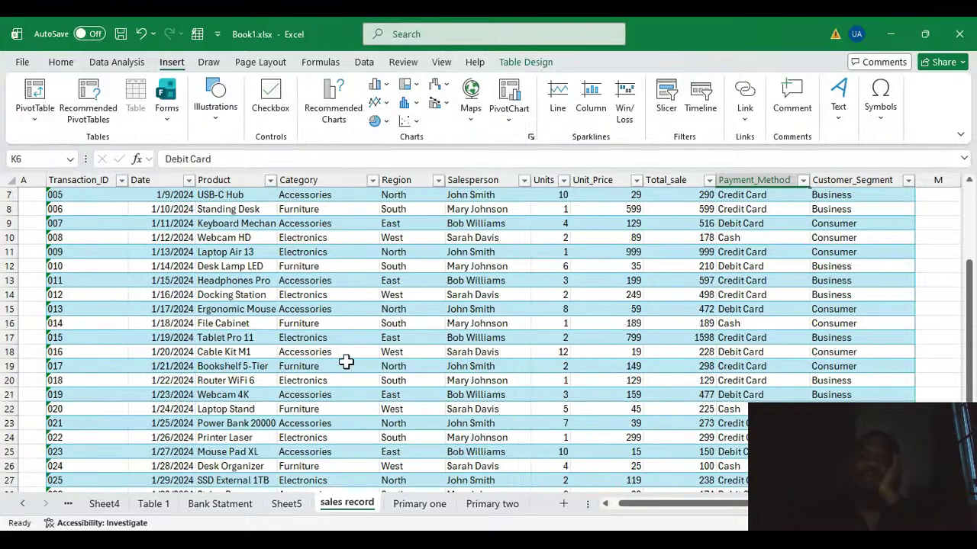
pyautogui.scroll(2, 349, 353)
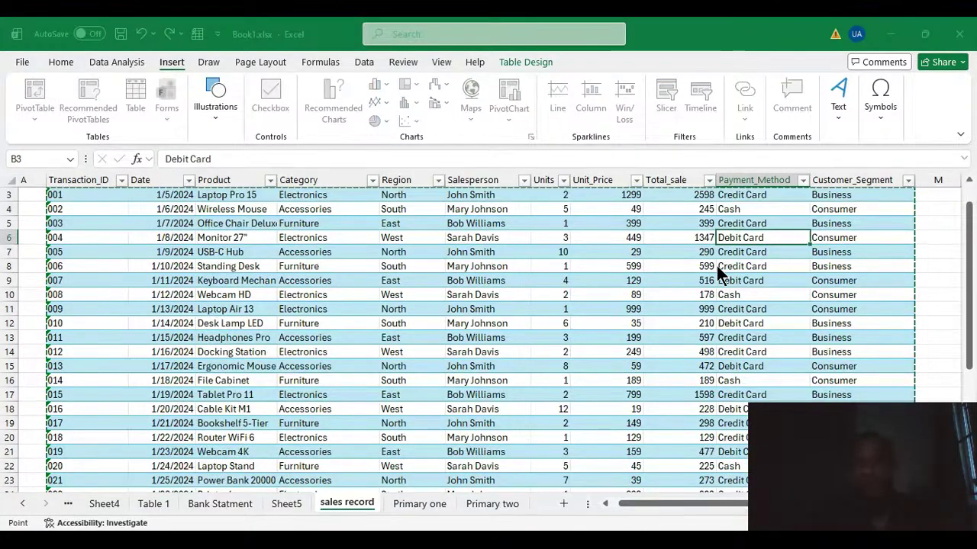
pyautogui.click(754, 381)
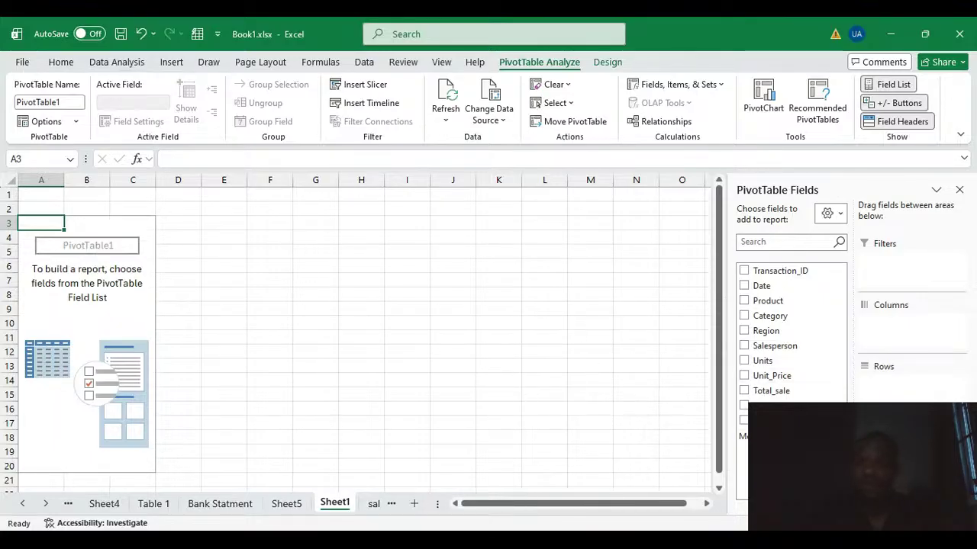
# Examine the empty PivotTable report area and compare its field list with the column headers on the sales record sheet.
pyautogui.hotkey('alt', 'Tab')
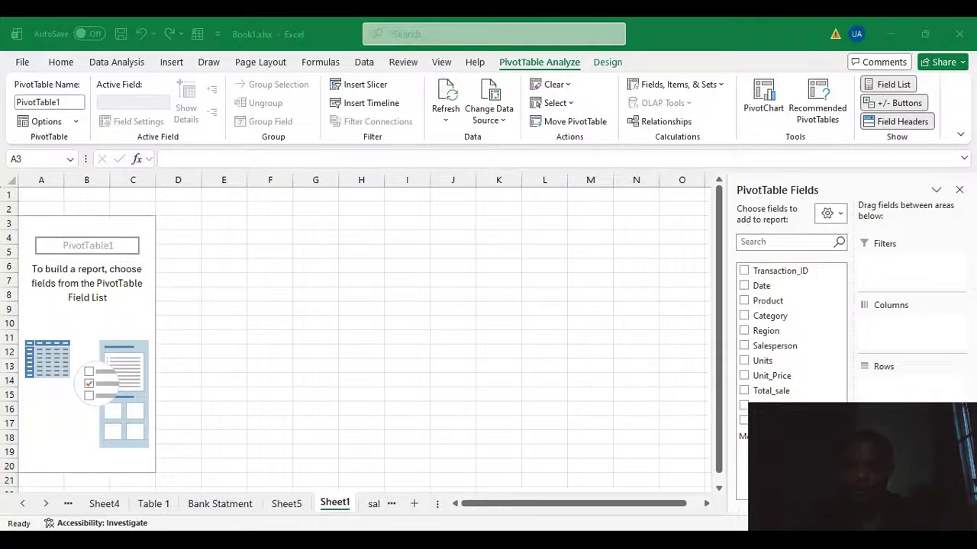
pyautogui.click(608, 494)
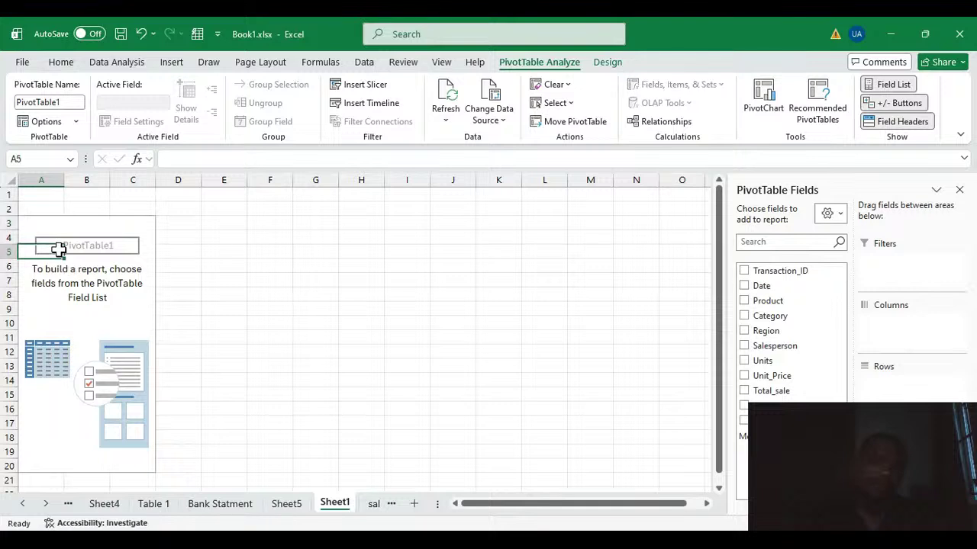
pyautogui.click(93, 317)
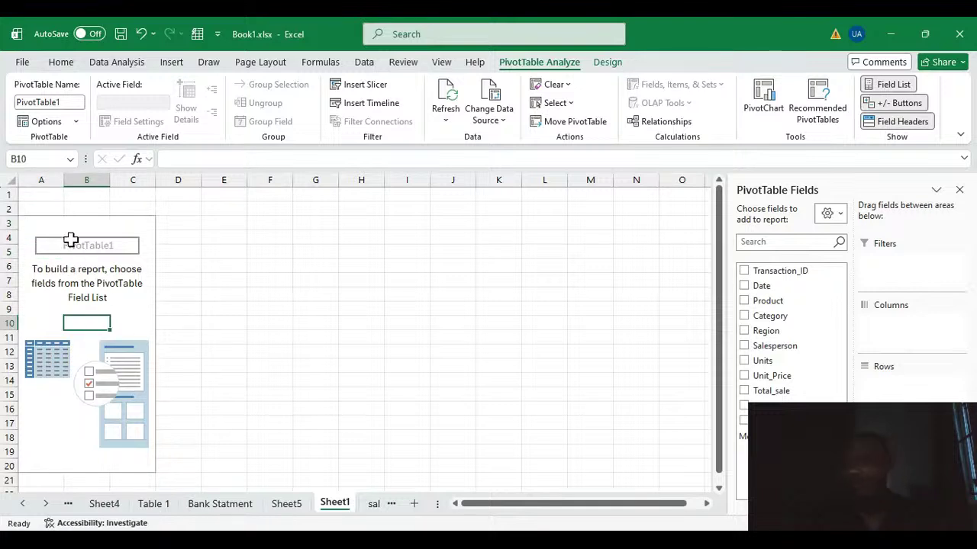
pyautogui.click(97, 269)
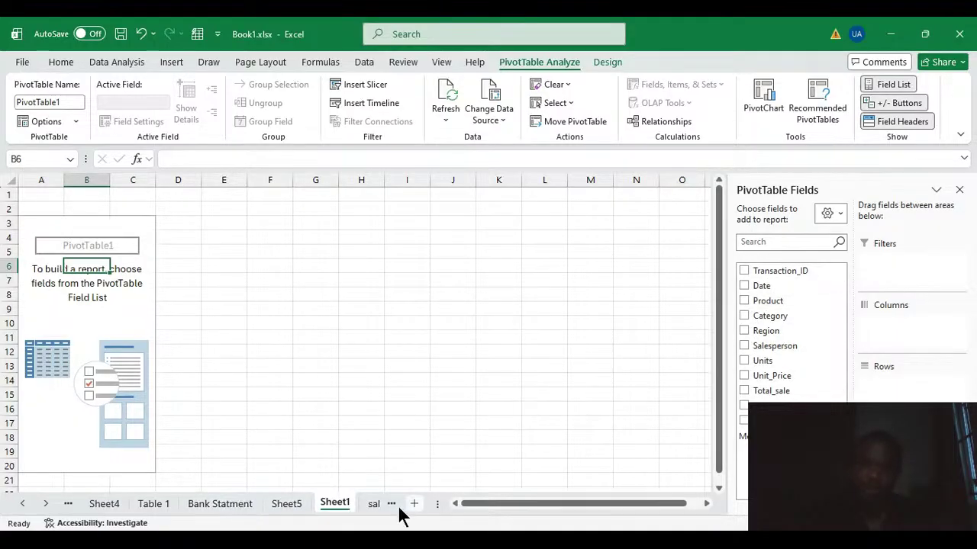
pyautogui.click(373, 507)
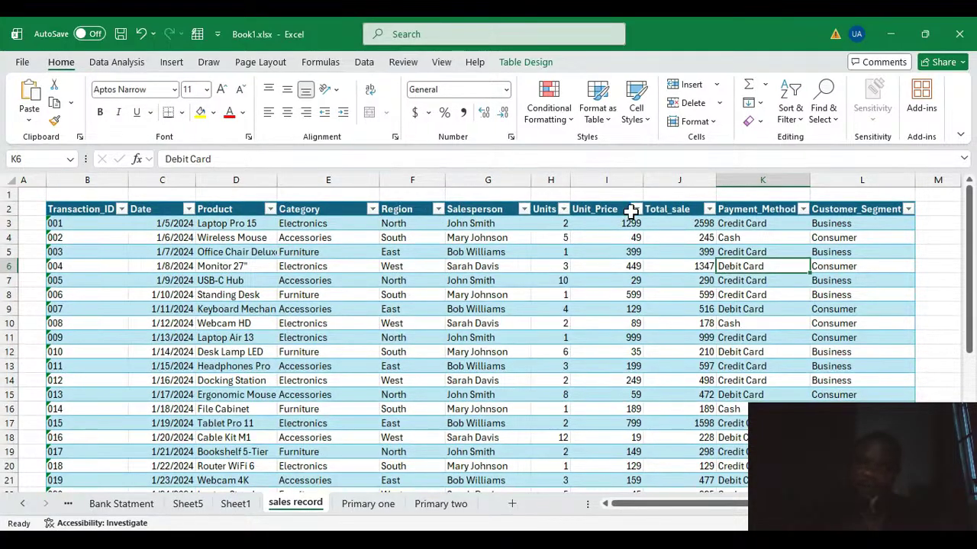
pyautogui.click(240, 504)
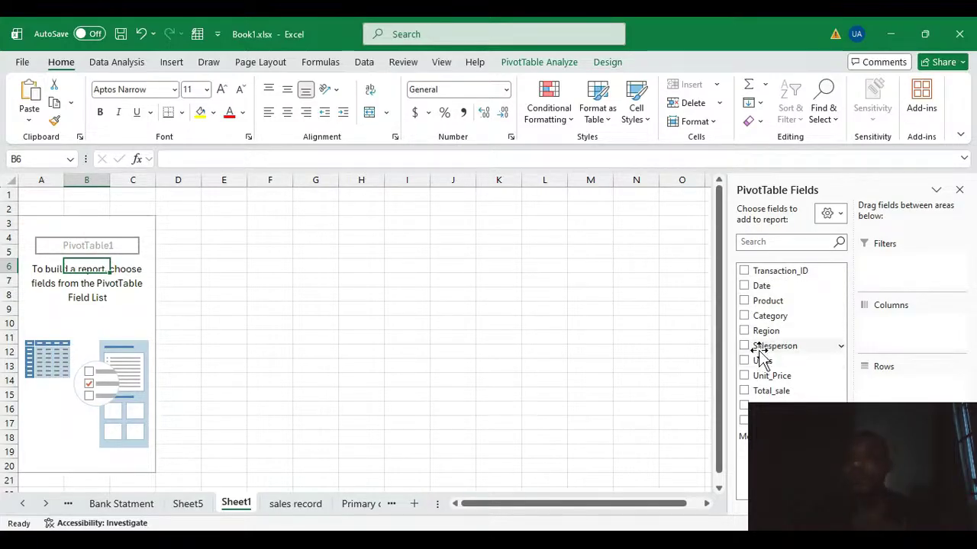
pyautogui.click(778, 242)
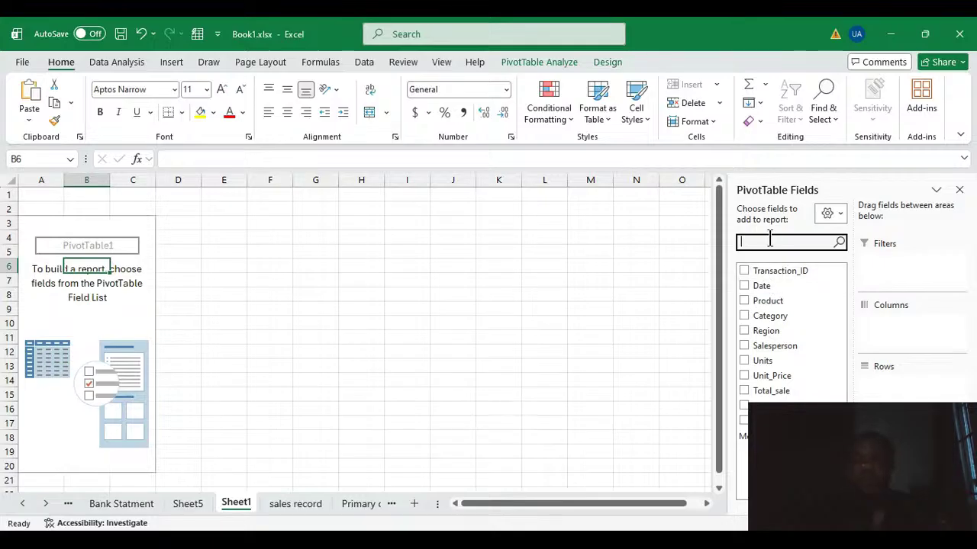
# Search the PivotTable field list for Date and clear the search.
pyautogui.write('Date')
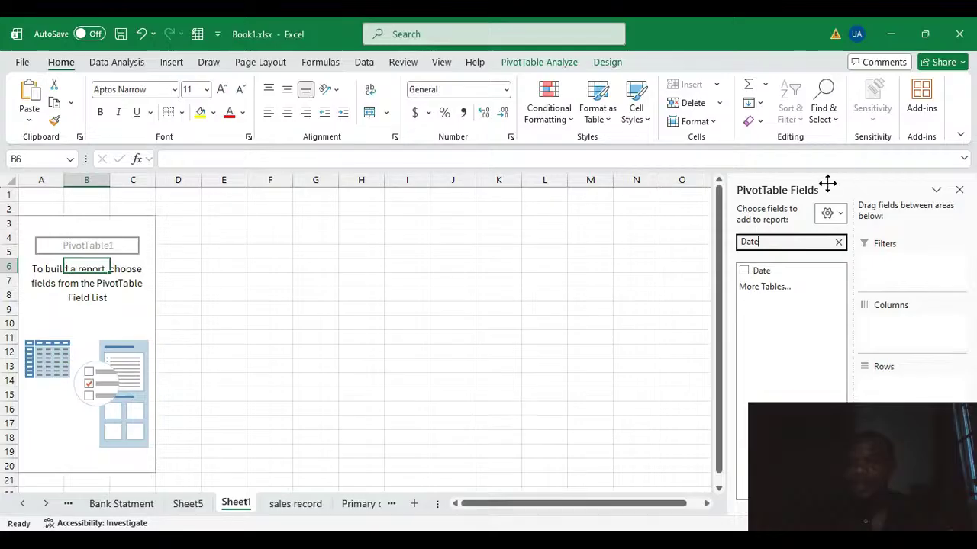
pyautogui.click(839, 242)
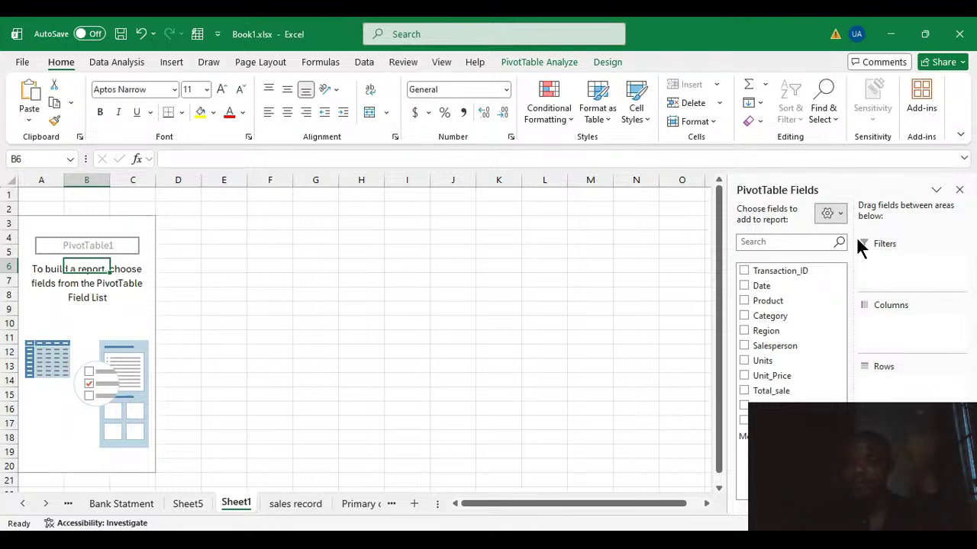
# Switch the PivotTable field pane to the stacked fields and areas layout, then restore the side-by-side layout.
pyautogui.click(856, 239)
pyautogui.scroll(-3, 835, 298)
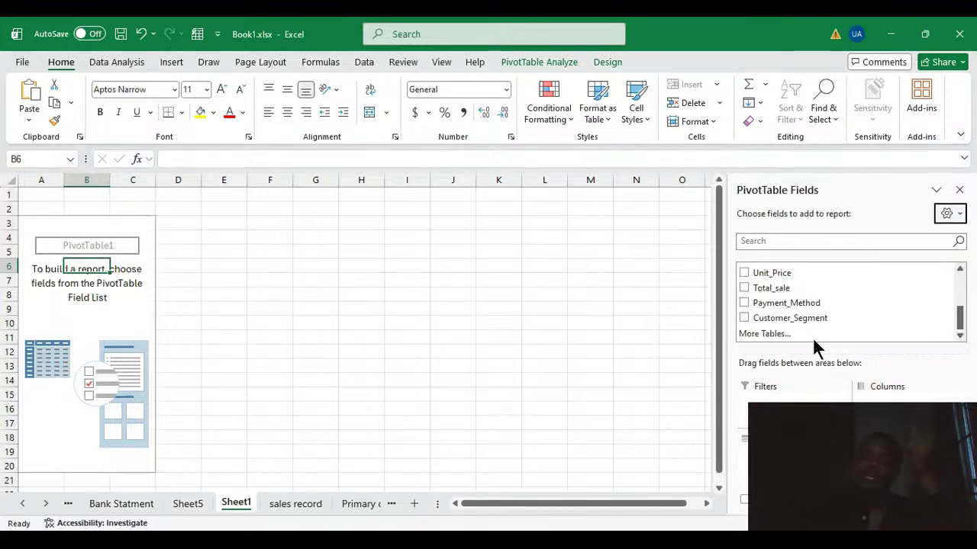
pyautogui.scroll(2, 814, 328)
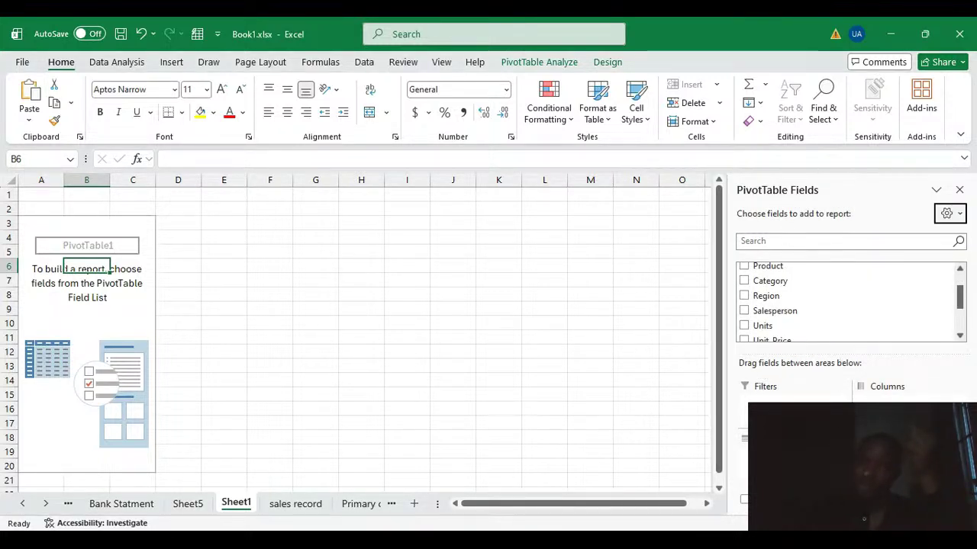
pyautogui.click(958, 218)
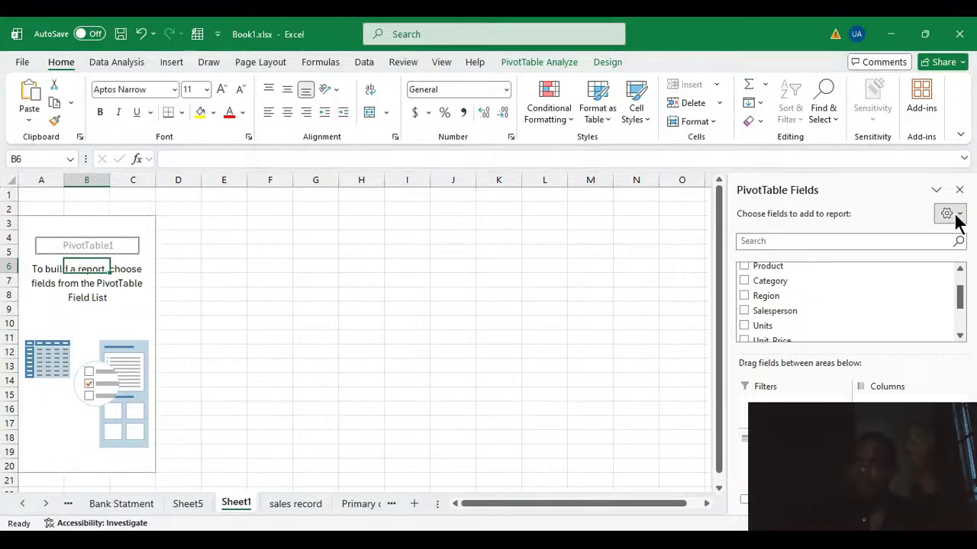
pyautogui.click(817, 274)
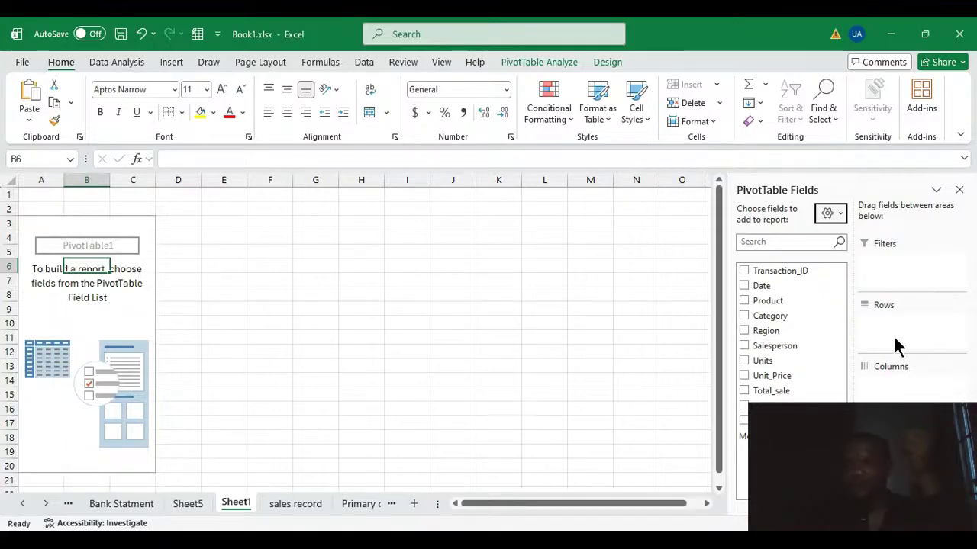
pyautogui.moveTo(774, 283)
pyautogui.mouseDown()
pyautogui.moveTo(902, 274)
pyautogui.moveTo(789, 288)
pyautogui.mouseUp()
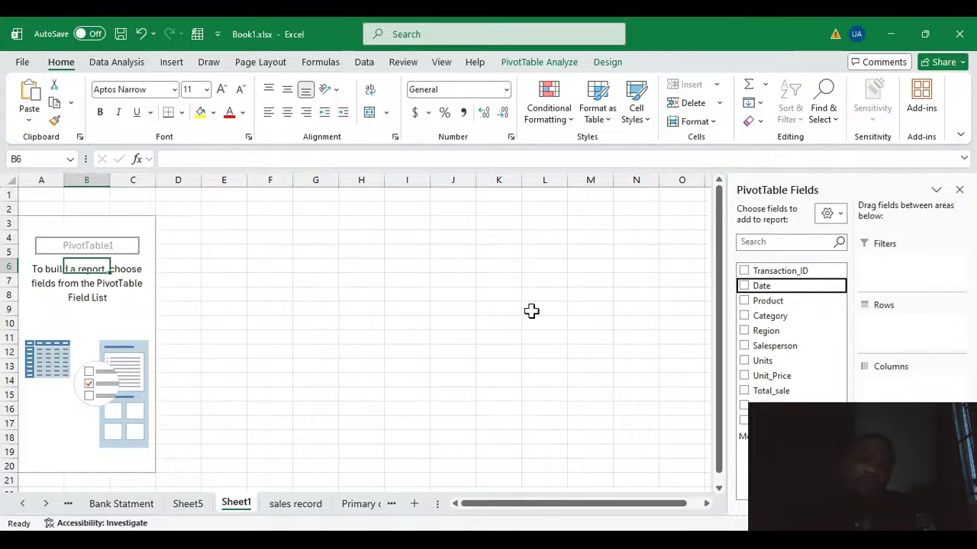
# Hide the PivotTable field list and show it again.
pyautogui.click(550, 58)
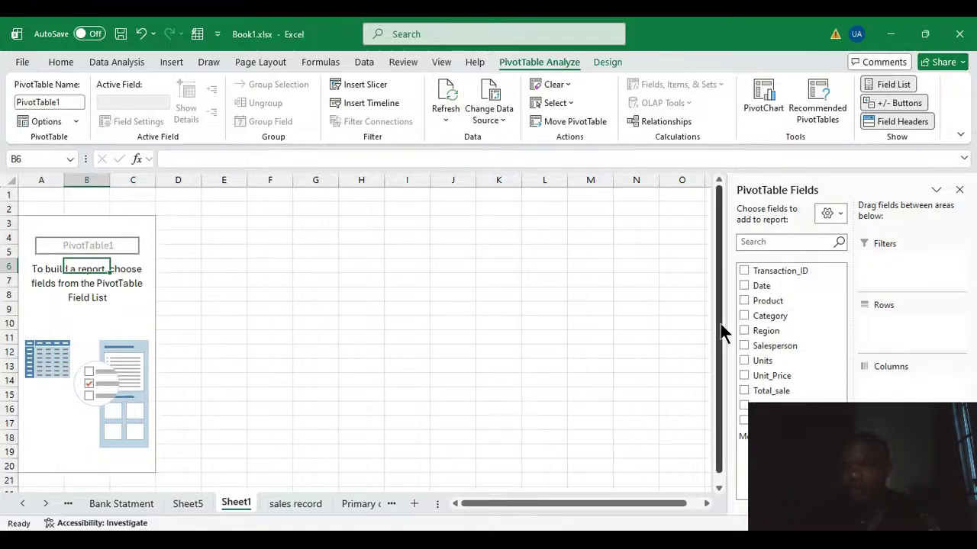
pyautogui.click(887, 85)
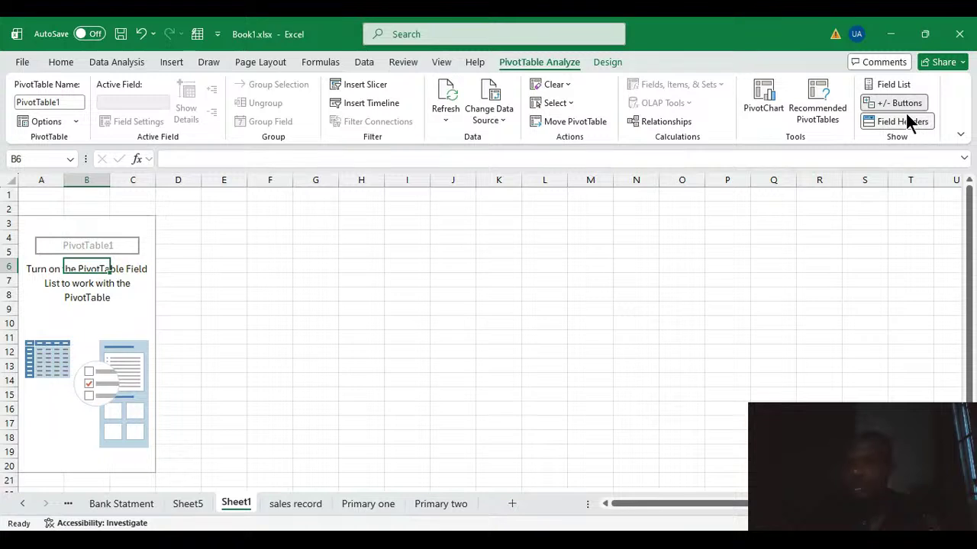
pyautogui.click(899, 85)
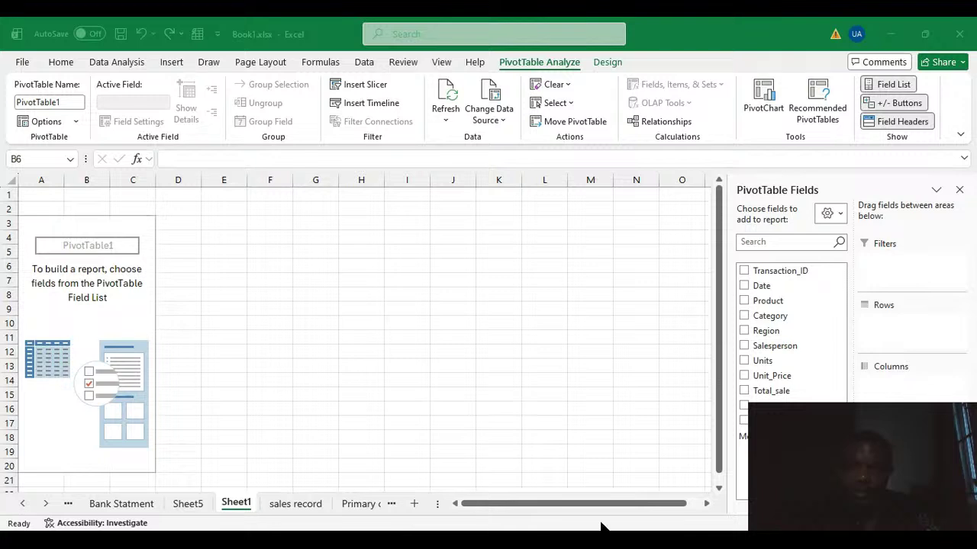
pyautogui.click(599, 493)
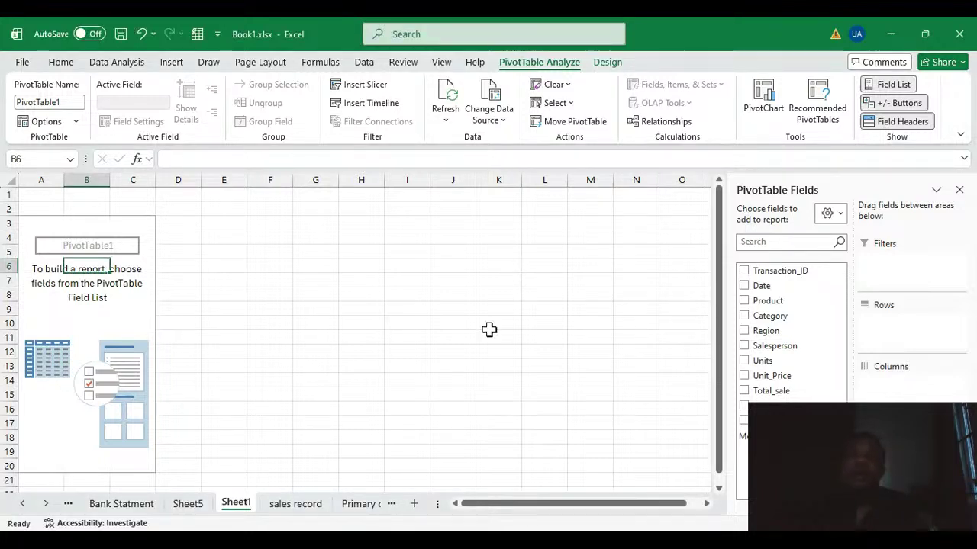
# Examine the Unit_Price column and the surrounding columns of the table on the sales record sheet.
pyautogui.click(297, 503)
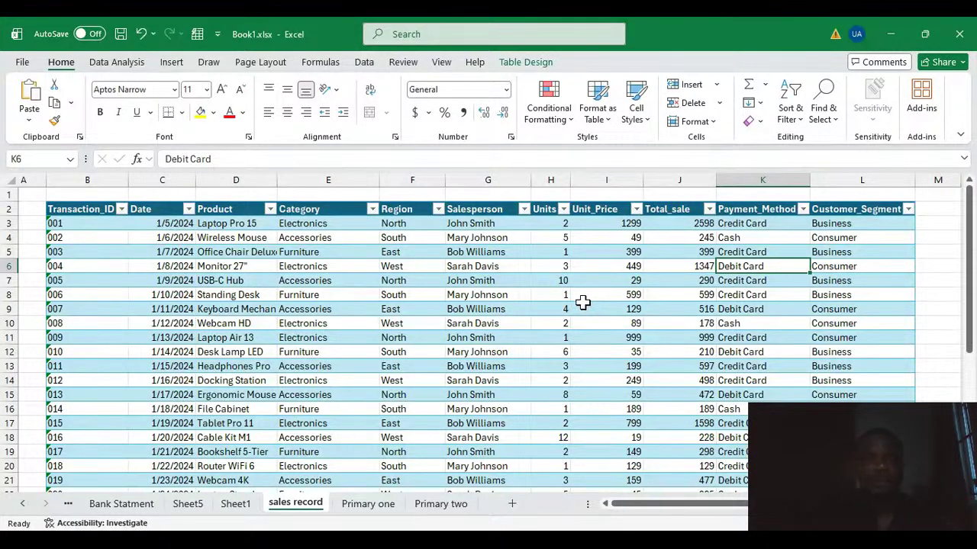
pyautogui.click(590, 178)
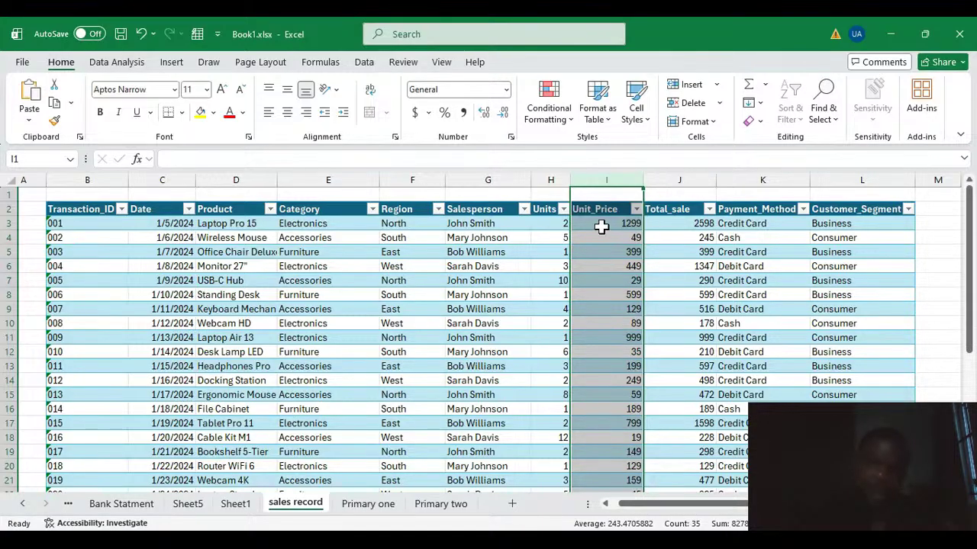
pyautogui.click(580, 266)
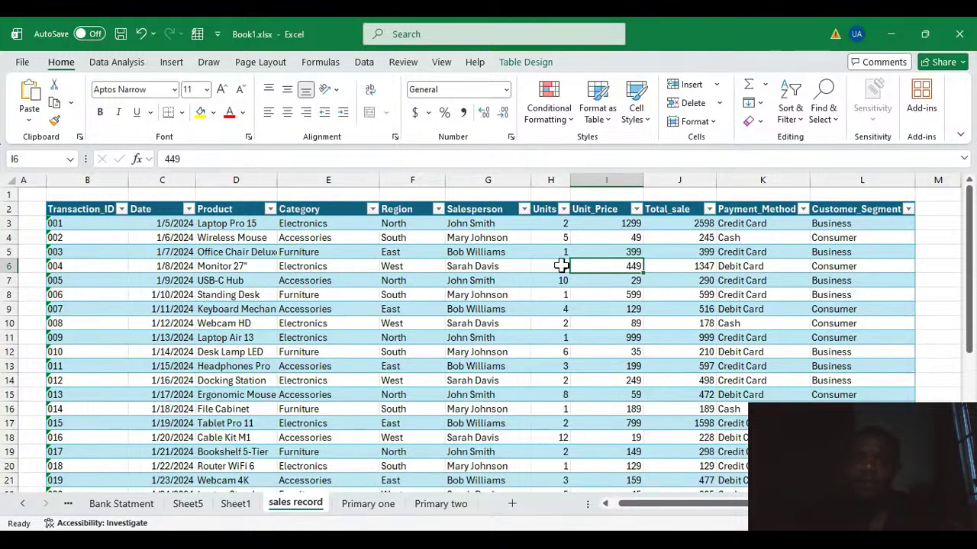
# Add the Product field to the Rows area of the PivotTable on Sheet1 and review the product list.
pyautogui.click(237, 505)
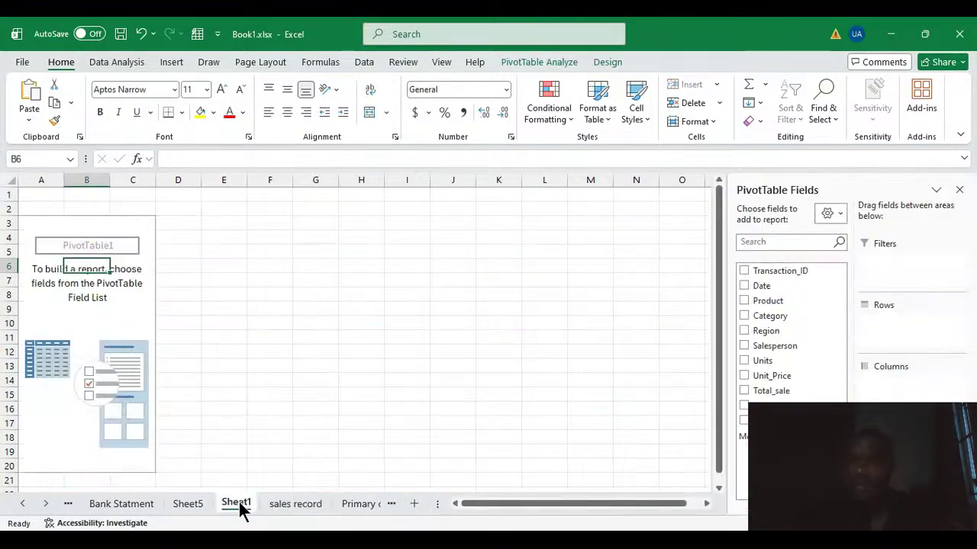
pyautogui.moveTo(778, 305); pyautogui.dragTo(883, 326)
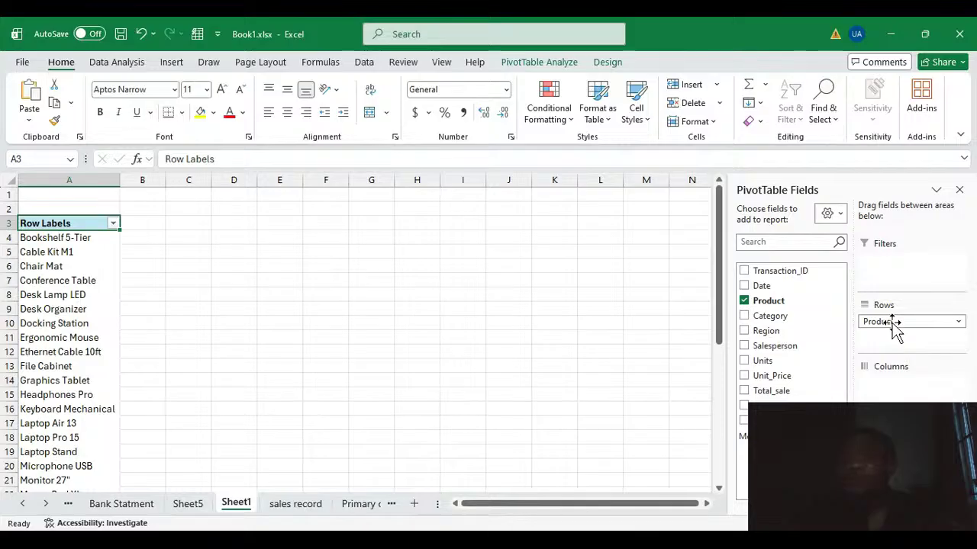
pyautogui.scroll(-6, 67, 351)
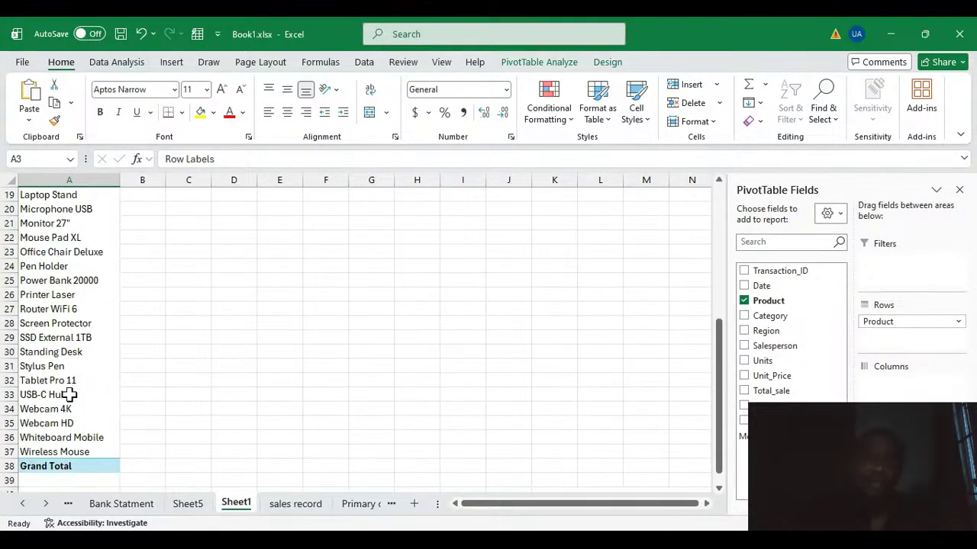
pyautogui.scroll(6, 69, 423)
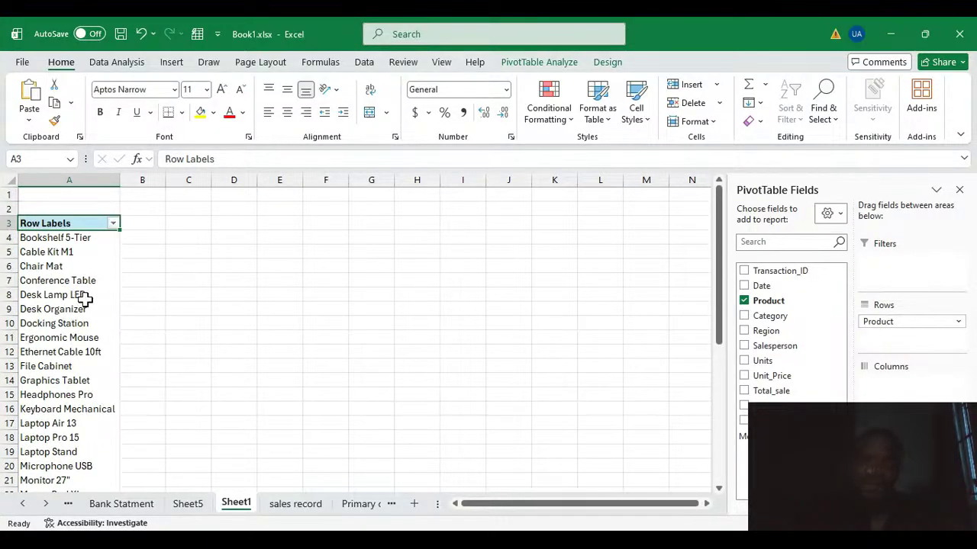
# Move the Product field to the Columns area to compare the layout, then return it to the Rows area.
pyautogui.moveTo(897, 324); pyautogui.dragTo(904, 383)
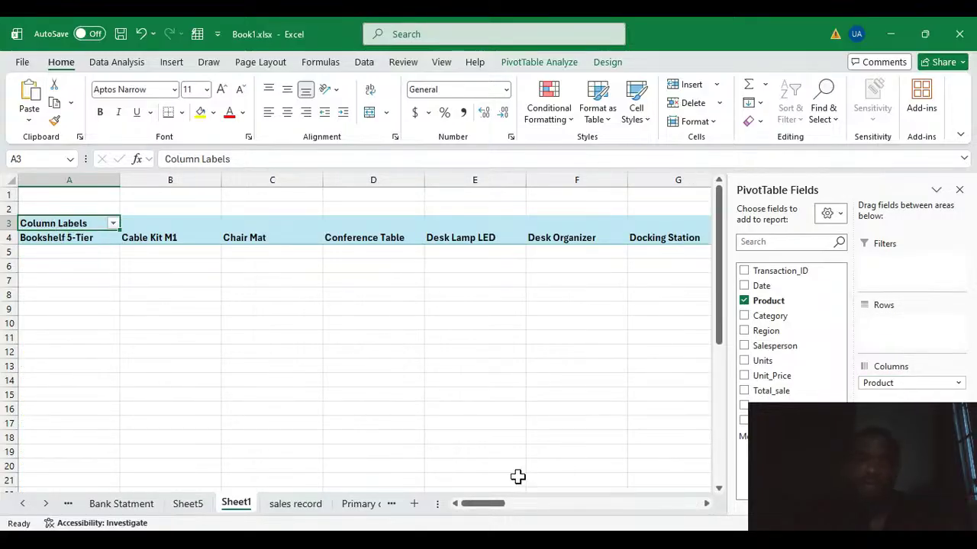
pyautogui.moveTo(502, 511)
pyautogui.mouseDown()
pyautogui.moveTo(575, 508)
pyautogui.moveTo(485, 511)
pyautogui.mouseUp()
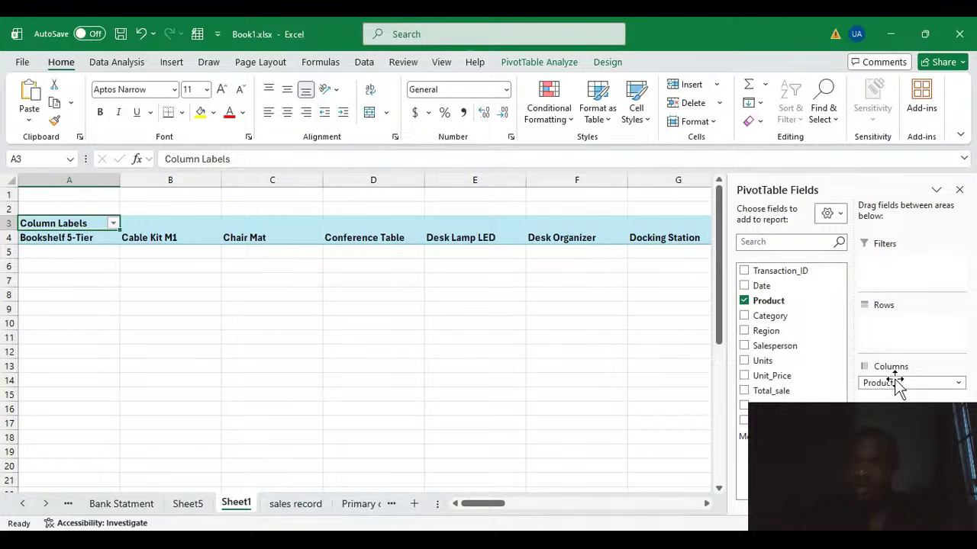
pyautogui.moveTo(898, 387); pyautogui.dragTo(886, 334)
pyautogui.scroll(-5, 67, 367)
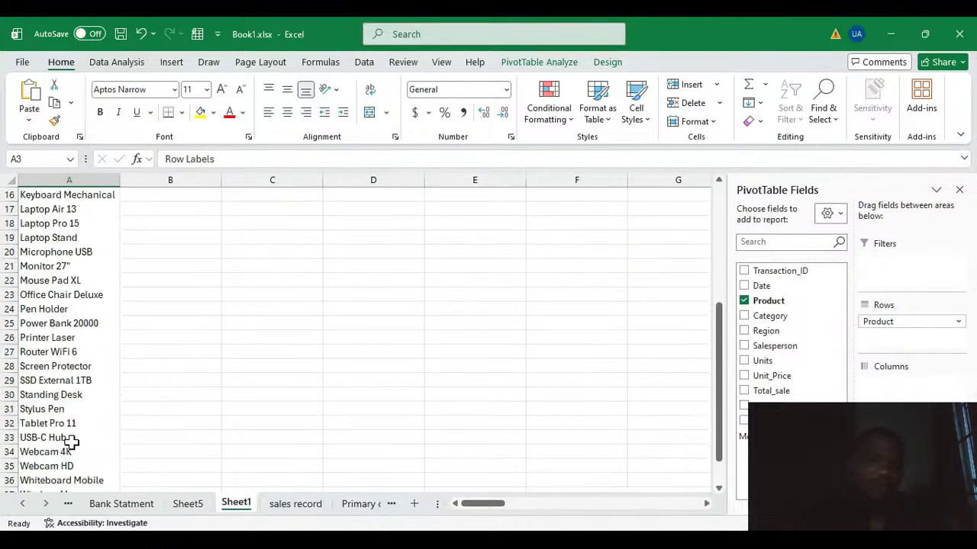
pyautogui.scroll(-2, 70, 446)
pyautogui.scroll(5, 69, 450)
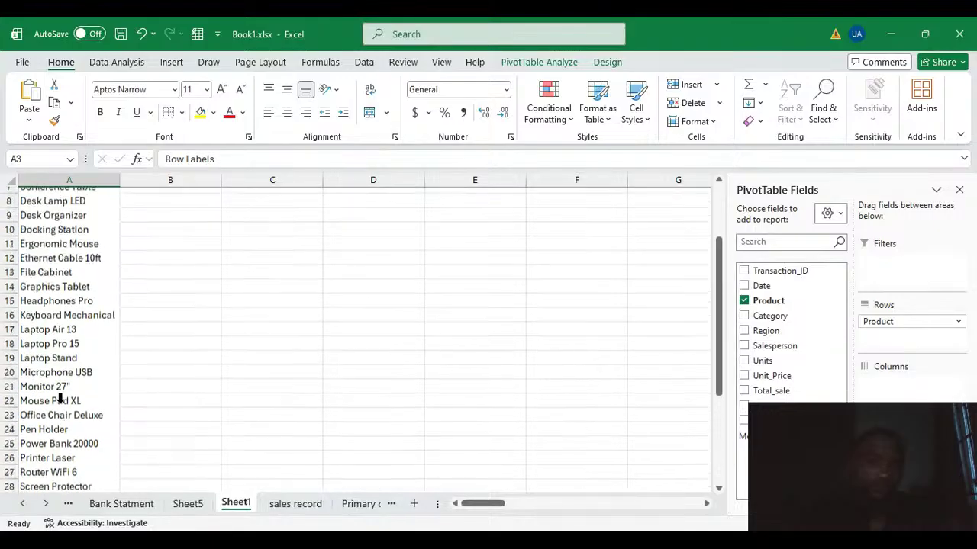
pyautogui.scroll(2, 60, 398)
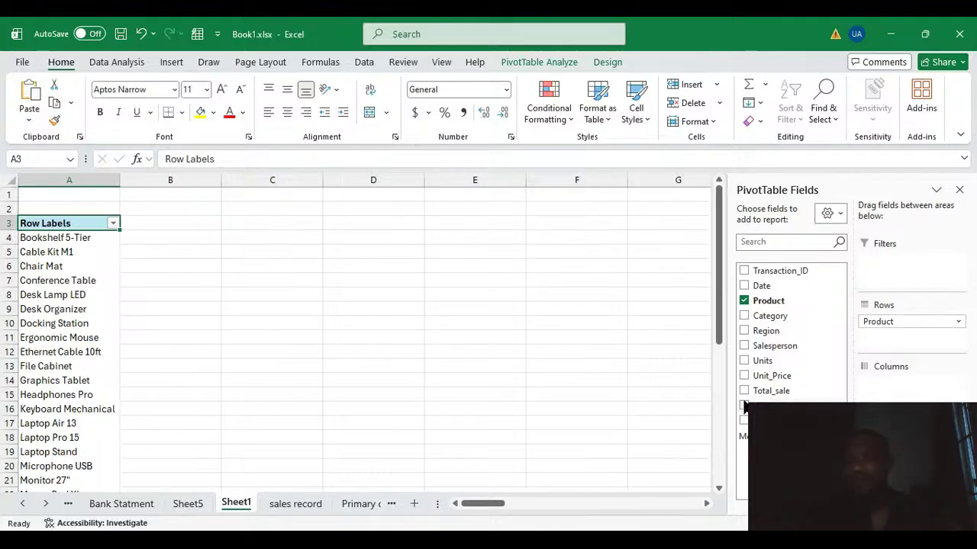
# Add Total_sale to the Values area as a sum and review the sales per product, including Laptop Pro 15.
pyautogui.moveTo(782, 391); pyautogui.dragTo(894, 449)
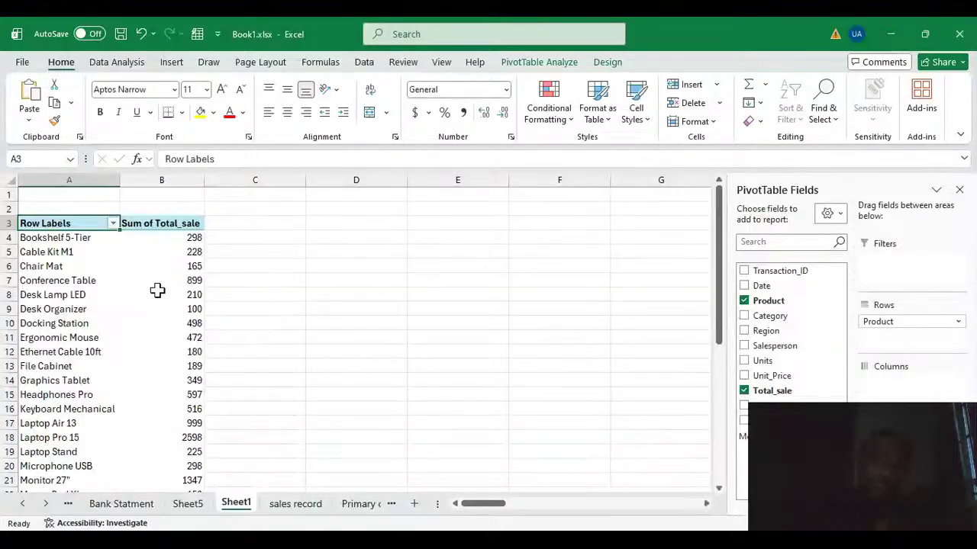
pyautogui.scroll(-6, 157, 290)
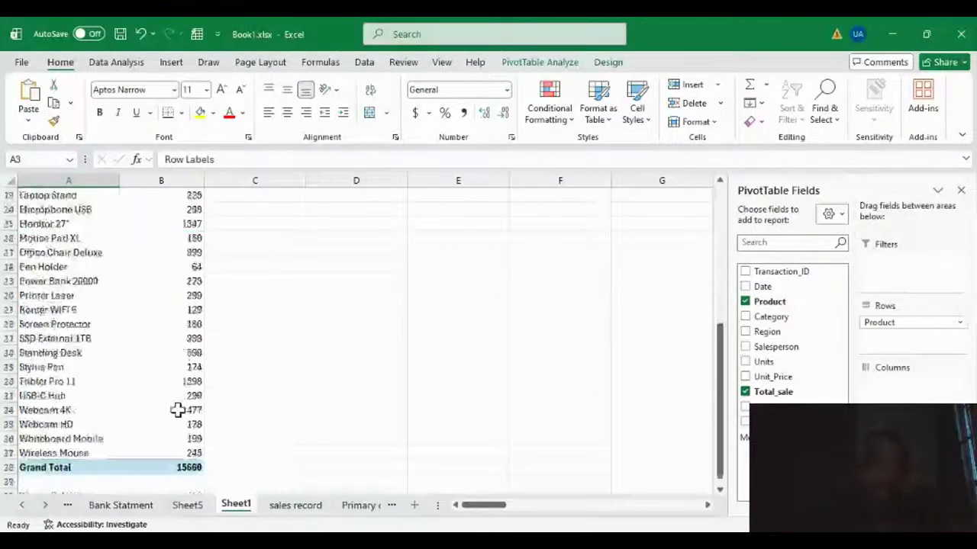
pyautogui.scroll(5, 177, 411)
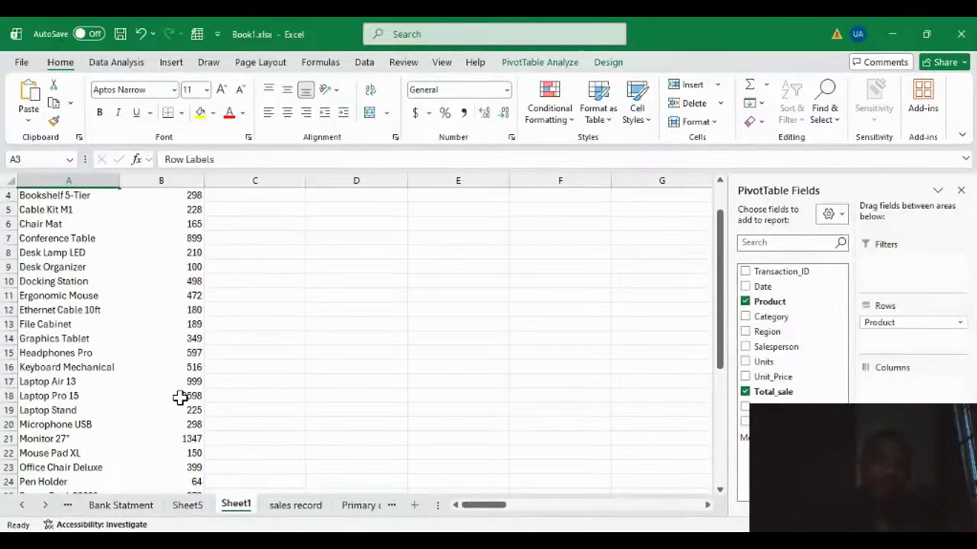
pyautogui.click(179, 397)
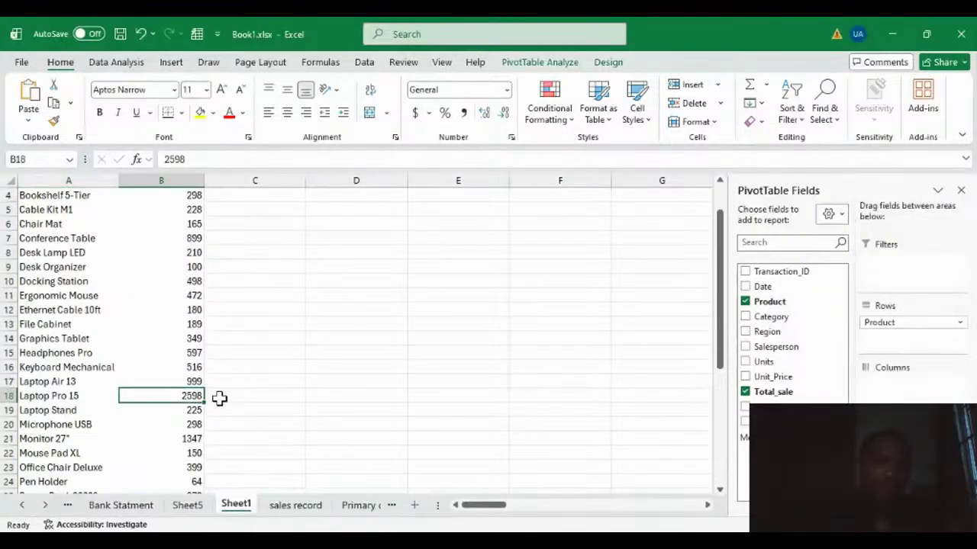
pyautogui.scroll(1, 203, 413)
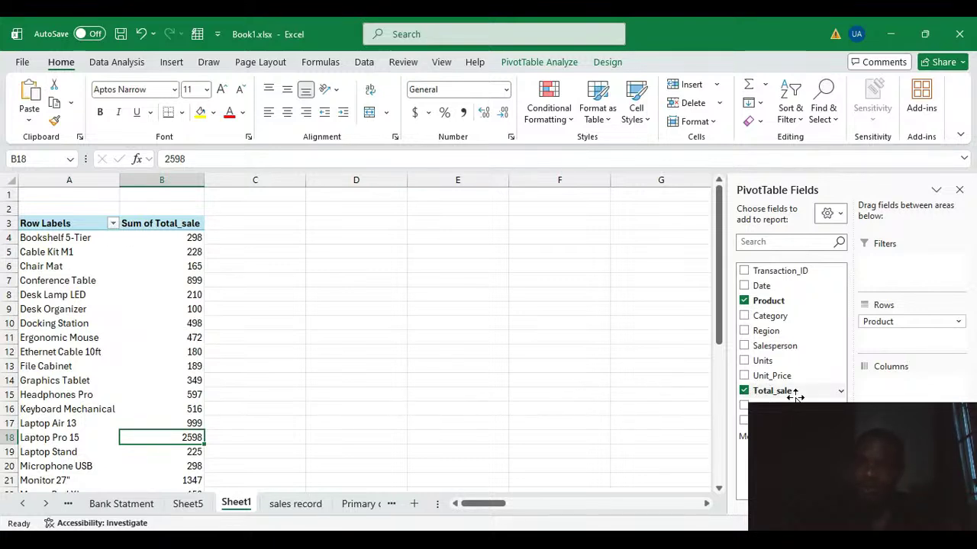
# Add the Units field to the PivotTable values as a sum and review the units per product.
pyautogui.click(765, 361)
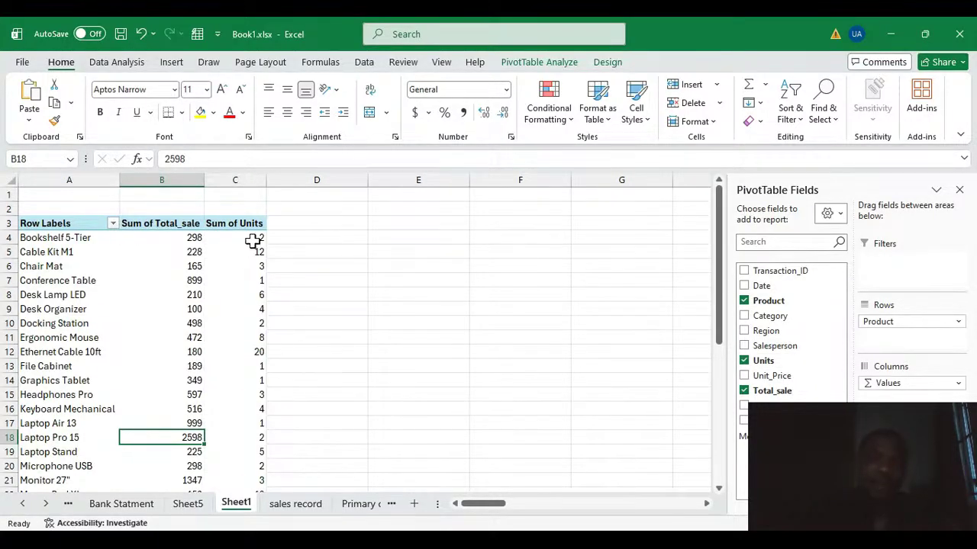
pyautogui.scroll(-6, 262, 414)
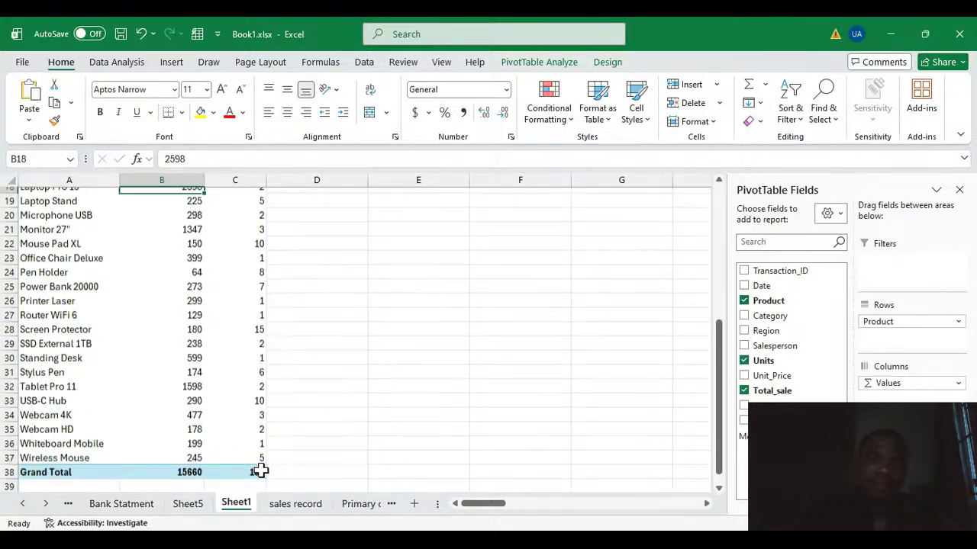
pyautogui.scroll(5, 260, 414)
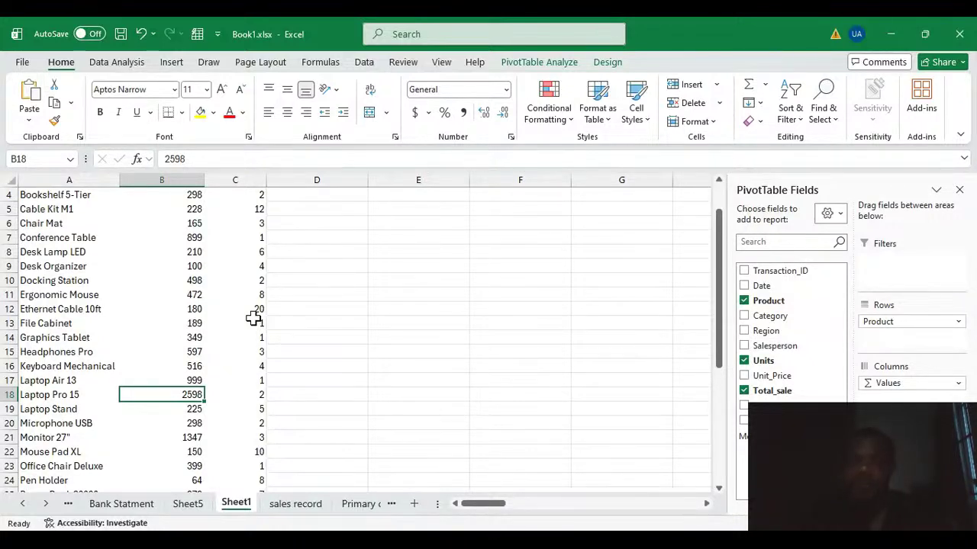
pyautogui.scroll(1, 256, 314)
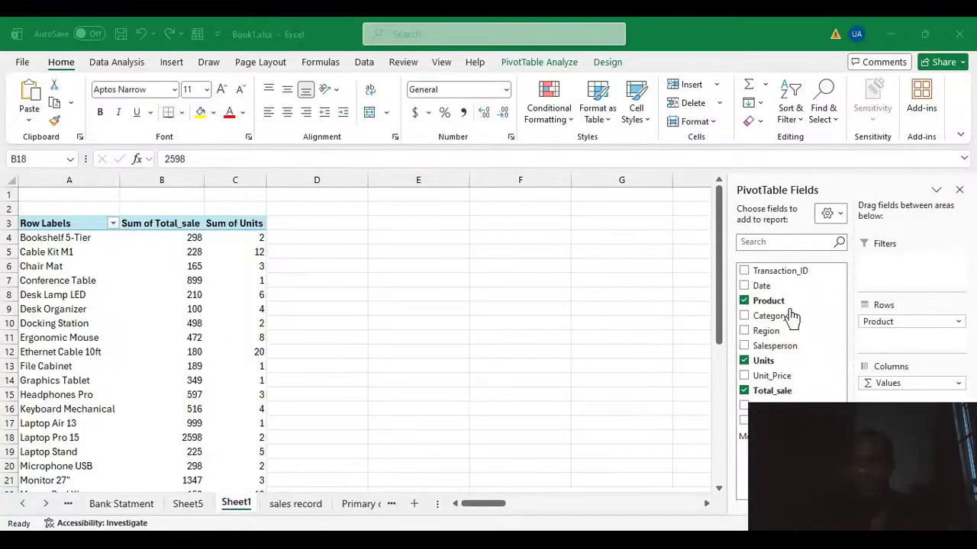
# Empty the PivotTable by removing the Product, Units and Total_sale fields, leaving Salesperson unselected as well.
pyautogui.click(889, 34)
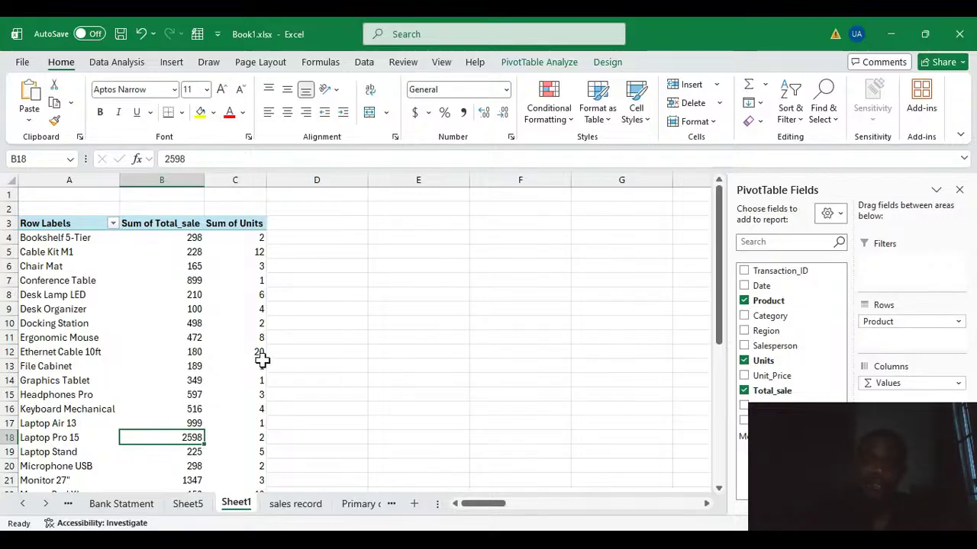
pyautogui.click(744, 391)
pyautogui.click(744, 346)
pyautogui.click(744, 299)
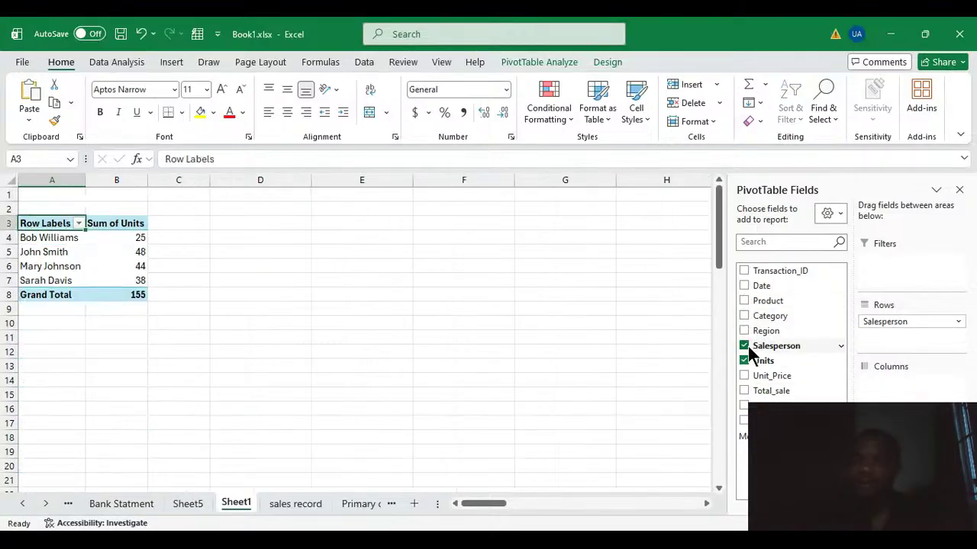
pyautogui.click(744, 345)
pyautogui.click(744, 360)
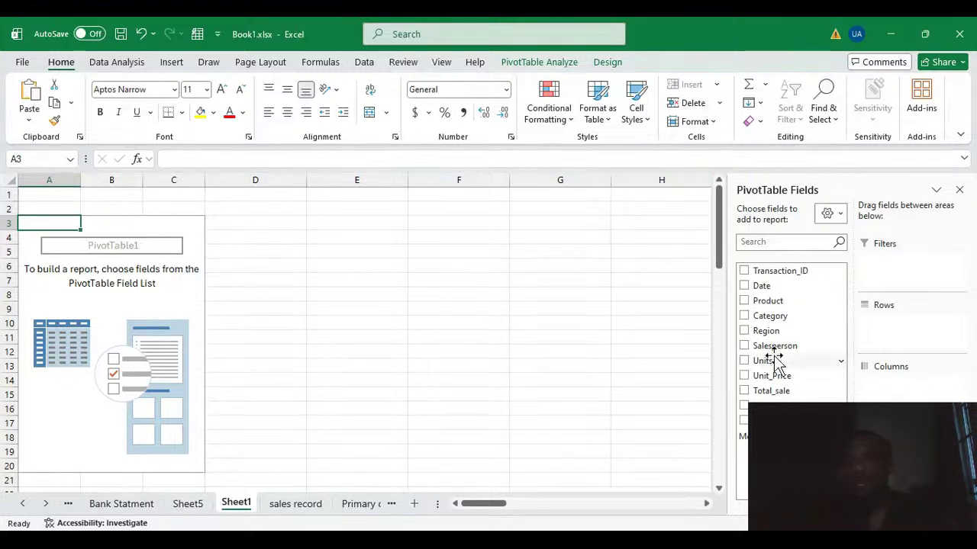
# Sum Total_sale by Salesperson in the PivotTable and remove both fields from the layout again.
pyautogui.moveTo(771, 346); pyautogui.dragTo(896, 326)
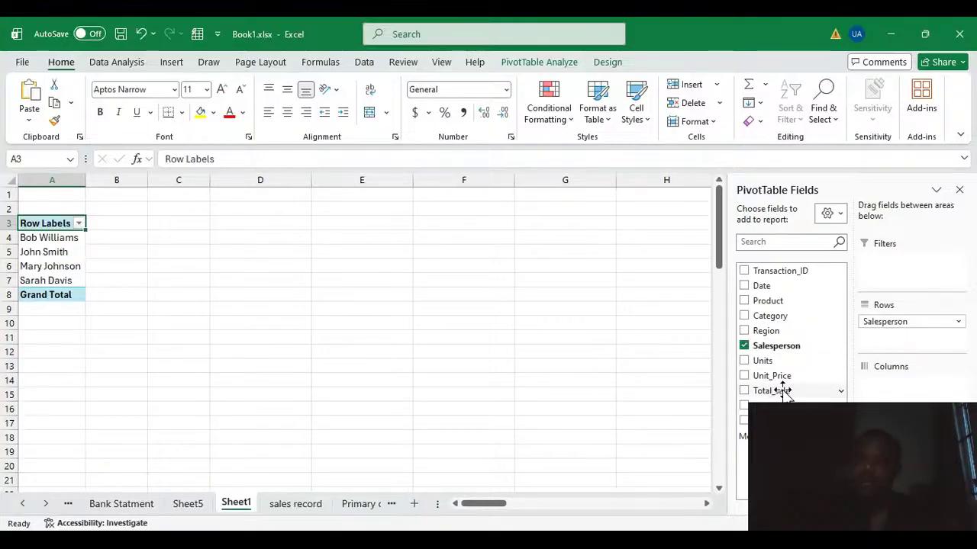
pyautogui.moveTo(784, 393); pyautogui.dragTo(896, 473)
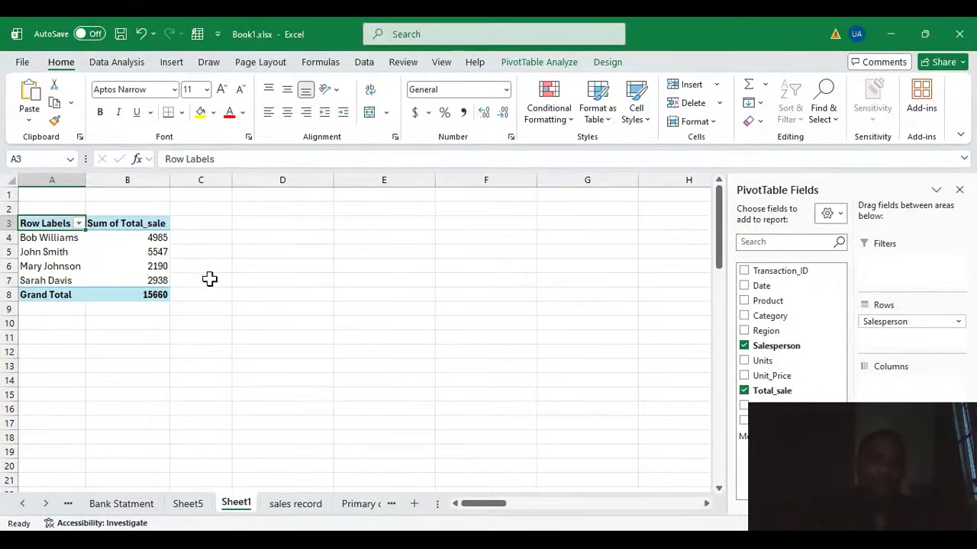
pyautogui.click(150, 251)
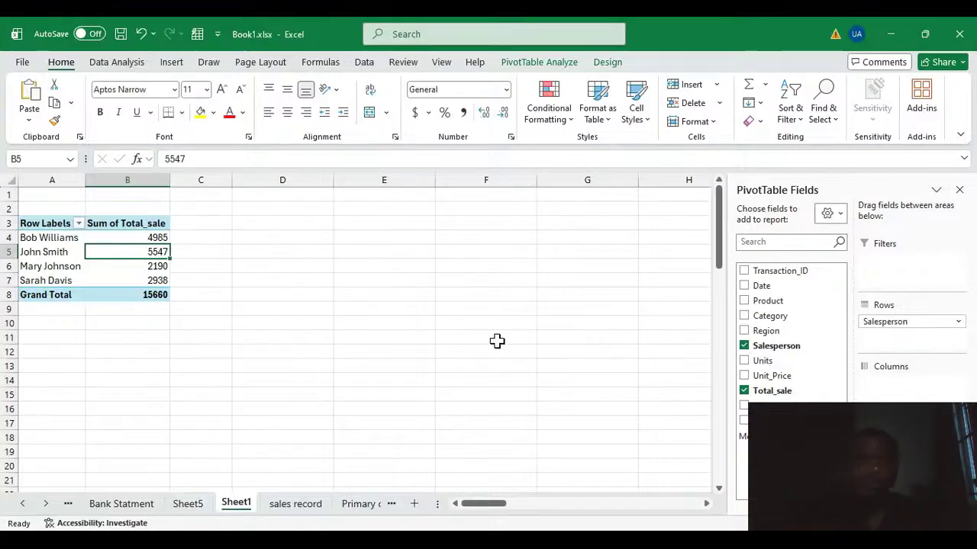
pyautogui.click(744, 390)
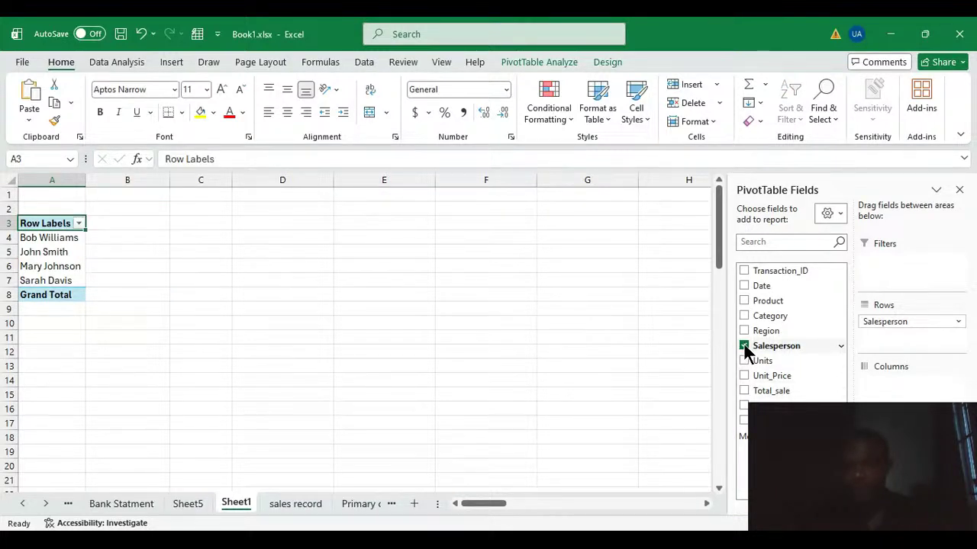
pyautogui.click(744, 346)
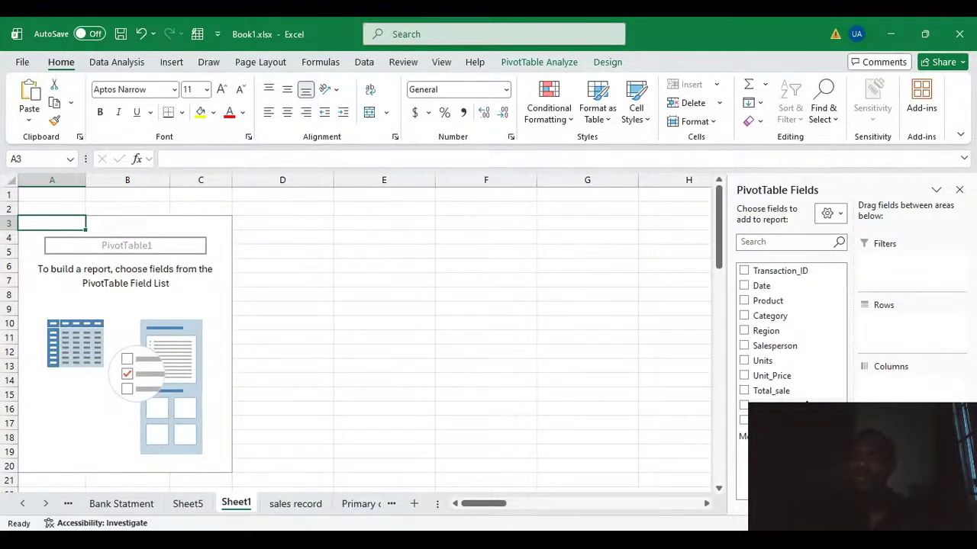
# Sum Total_sale by Payment_Method in the PivotTable to review the Credit Card row, and remove both fields again.
pyautogui.moveTo(787, 400); pyautogui.dragTo(915, 335)
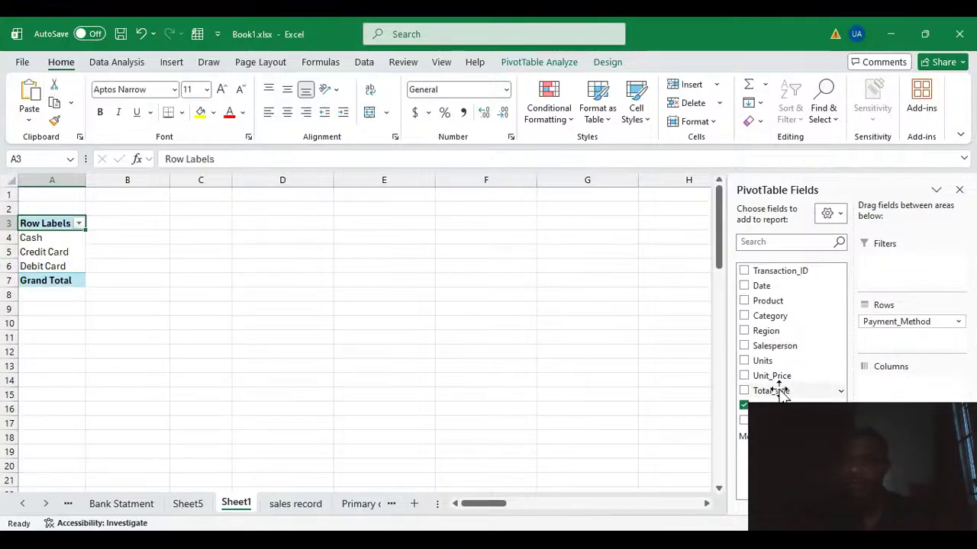
pyautogui.moveTo(779, 391); pyautogui.dragTo(908, 453)
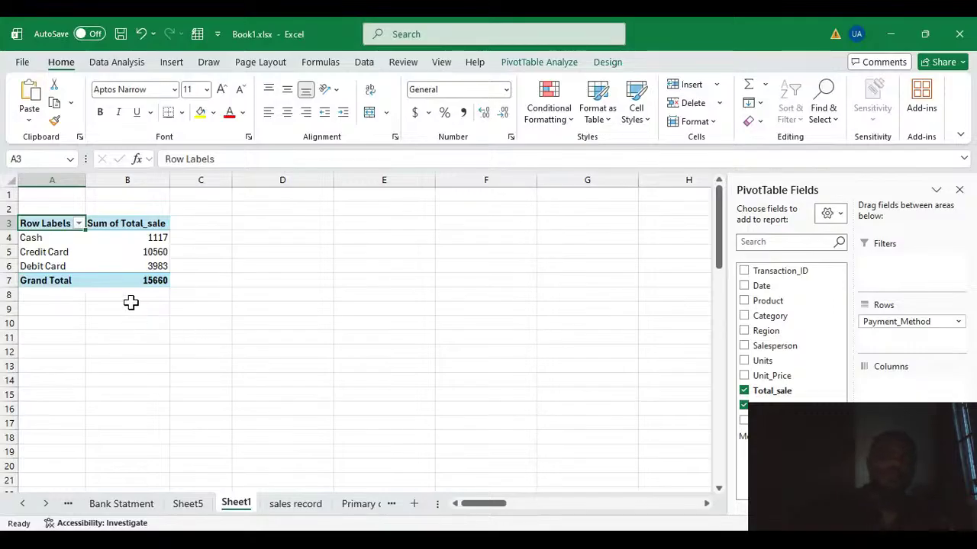
pyautogui.click(131, 257)
pyautogui.click(215, 277)
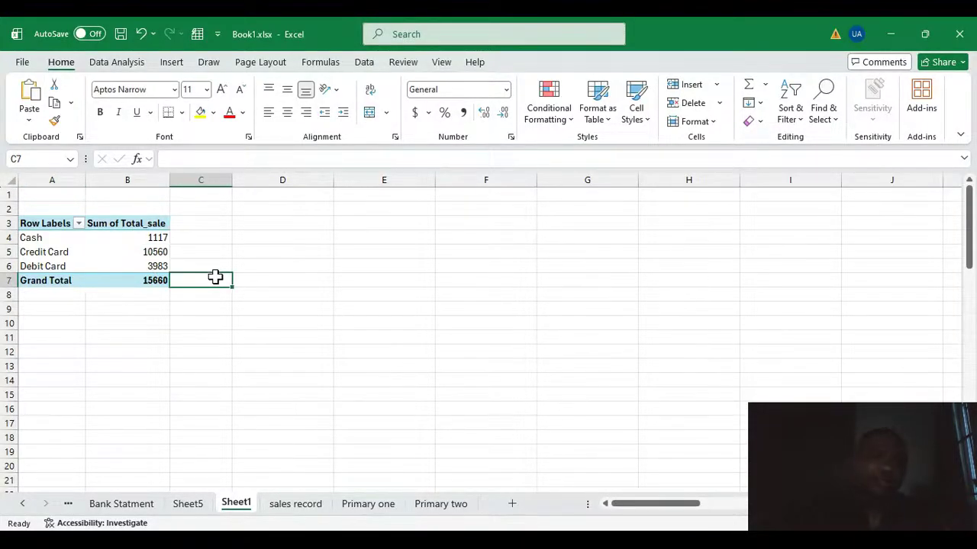
pyautogui.click(118, 254)
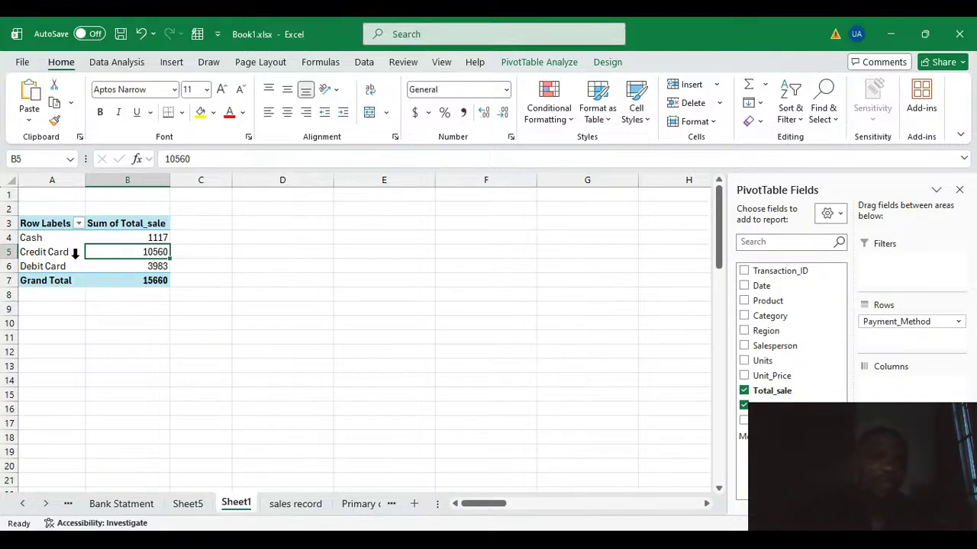
pyautogui.click(44, 252)
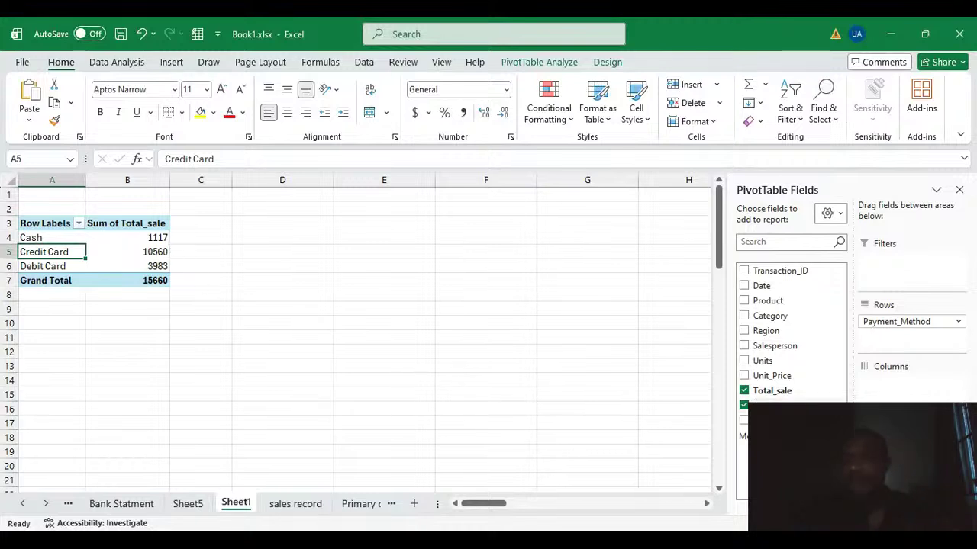
pyautogui.click(744, 405)
pyautogui.click(744, 391)
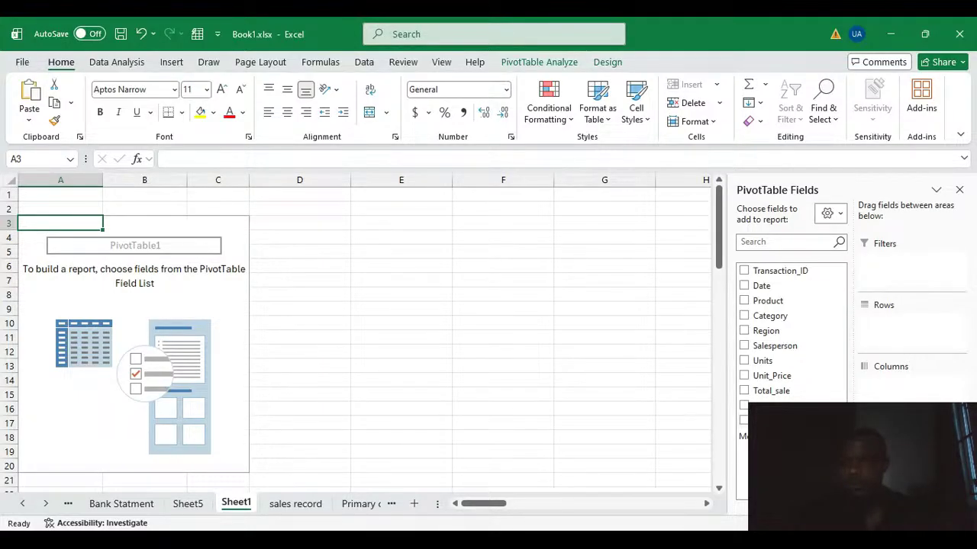
# Sum Total_sale by Customer_Segment in the PivotTable and remove both fields from the layout again.
pyautogui.moveTo(763, 421); pyautogui.dragTo(891, 336)
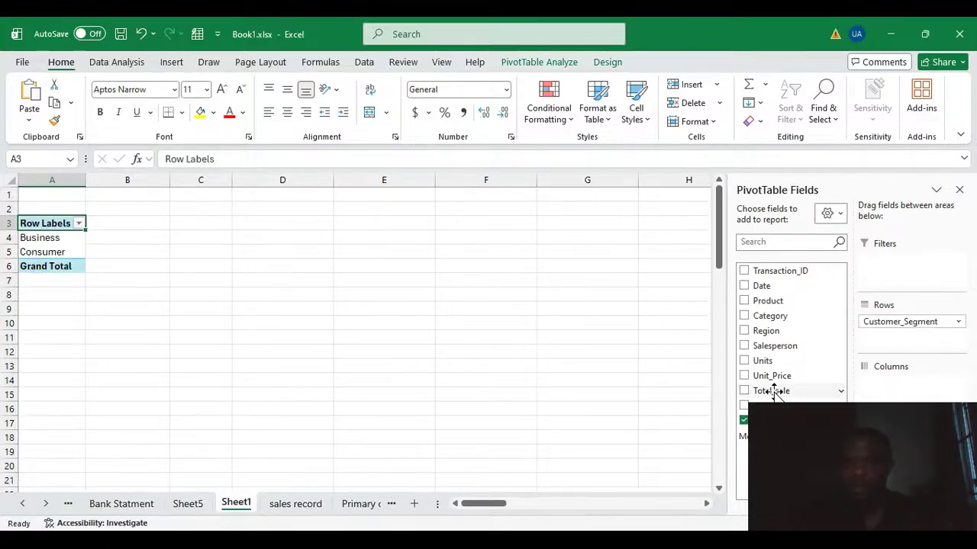
pyautogui.moveTo(771, 392); pyautogui.dragTo(886, 474)
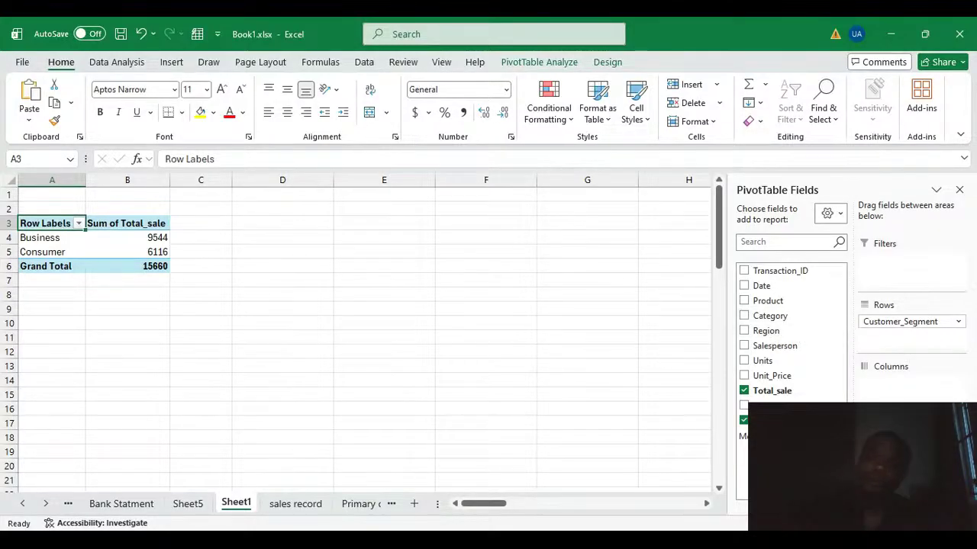
pyautogui.click(743, 420)
pyautogui.click(744, 391)
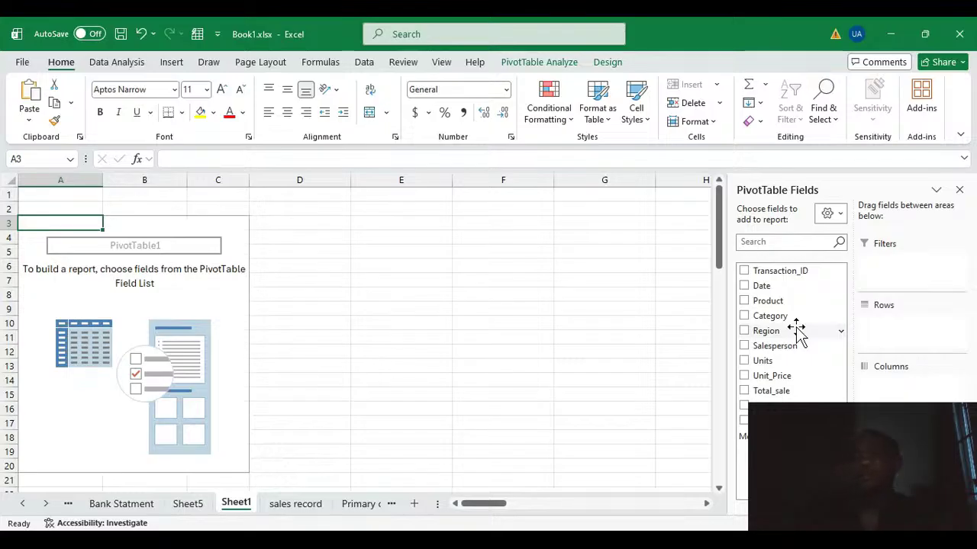
# Put Region in the Rows area and Total_sale in the Values area as a sum, and review the North row.
pyautogui.moveTo(776, 333); pyautogui.dragTo(916, 321)
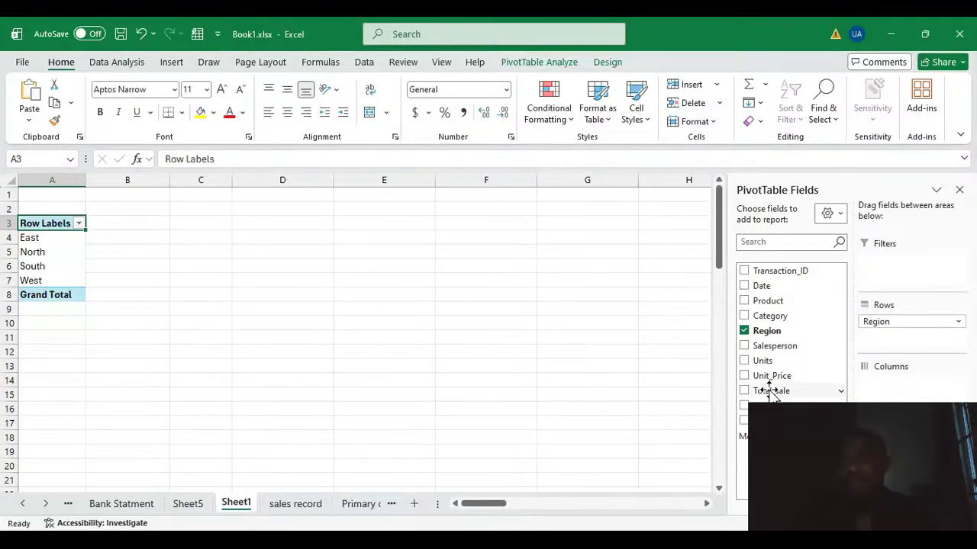
pyautogui.moveTo(768, 391); pyautogui.dragTo(889, 385)
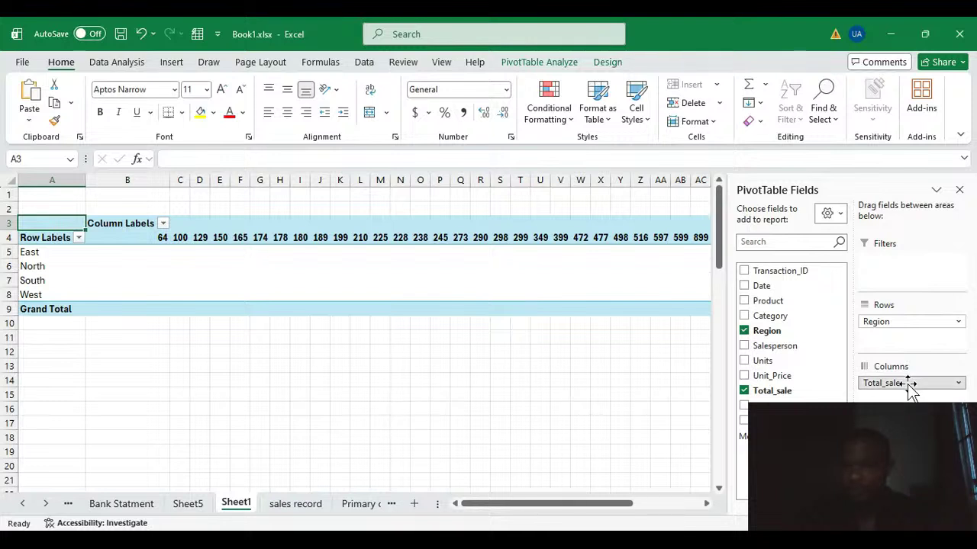
pyautogui.moveTo(908, 388); pyautogui.dragTo(907, 458)
pyautogui.click(112, 267)
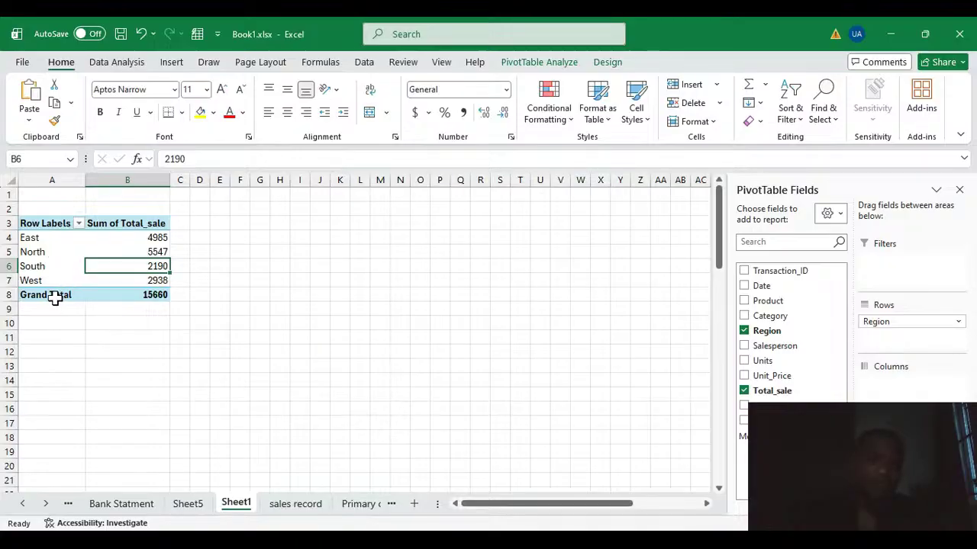
pyautogui.click(32, 251)
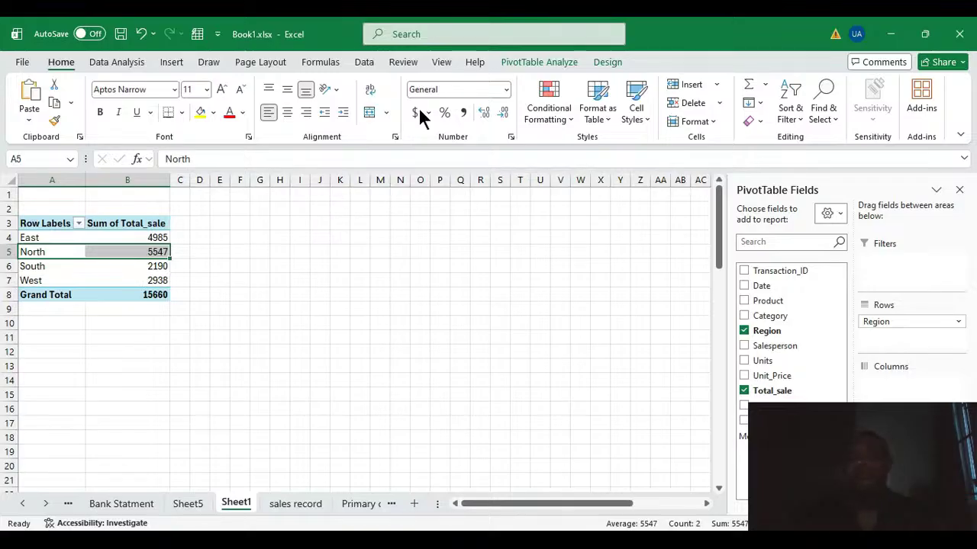
# Remove Region and Total_sale from the PivotTable and add them back as row labels and summed values.
pyautogui.click(744, 330)
pyautogui.click(744, 390)
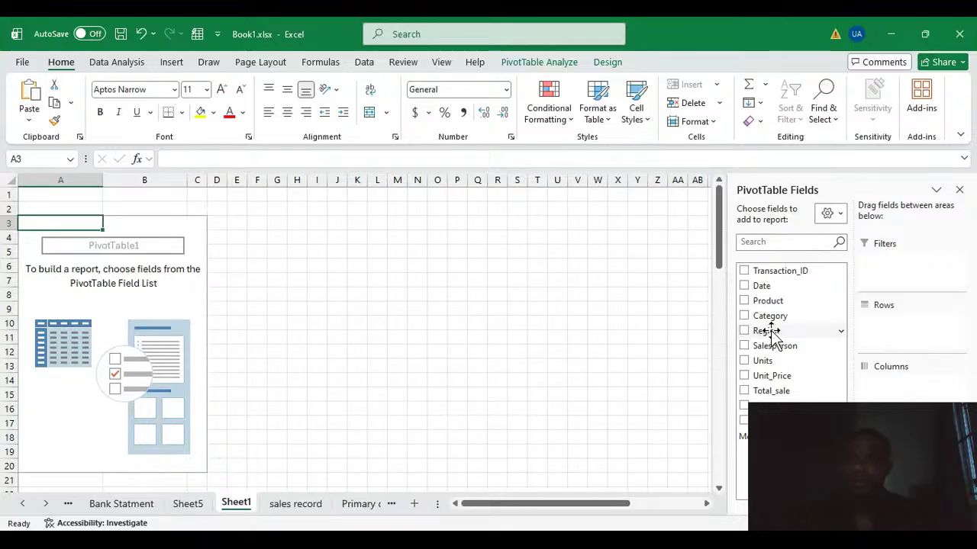
pyautogui.click(769, 331)
pyautogui.moveTo(772, 389); pyautogui.dragTo(886, 477)
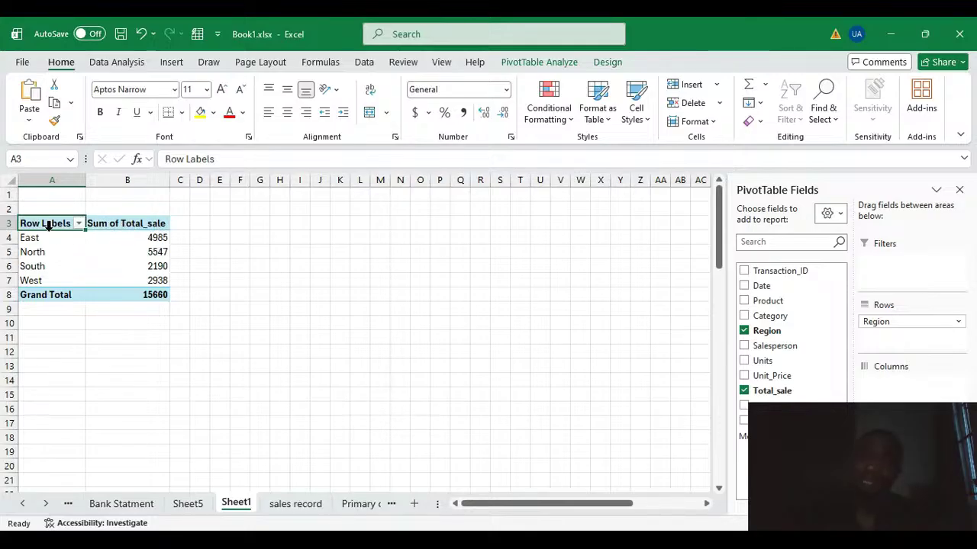
pyautogui.click(157, 250)
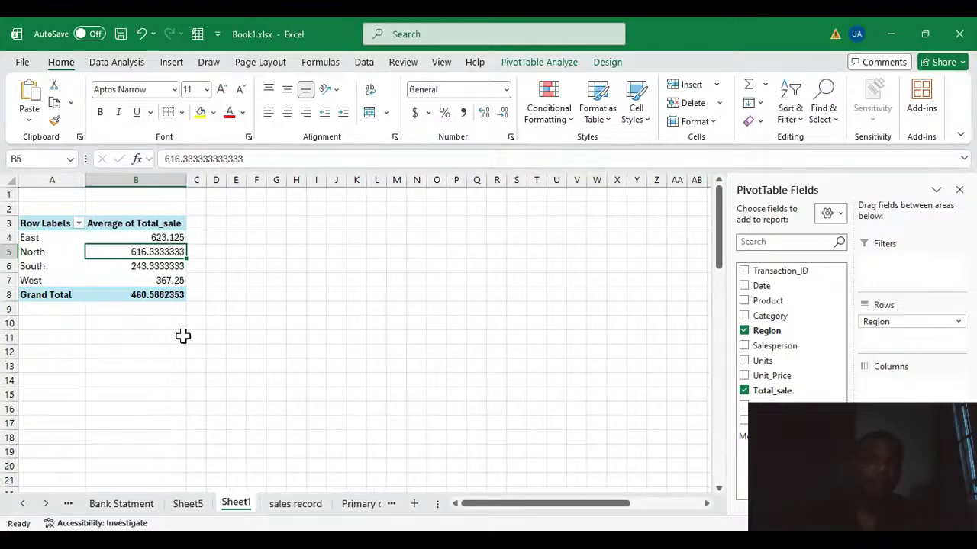
# Summarize the Total_sale values by Average and review the averages for the North, South and West regions.
pyautogui.click(171, 266)
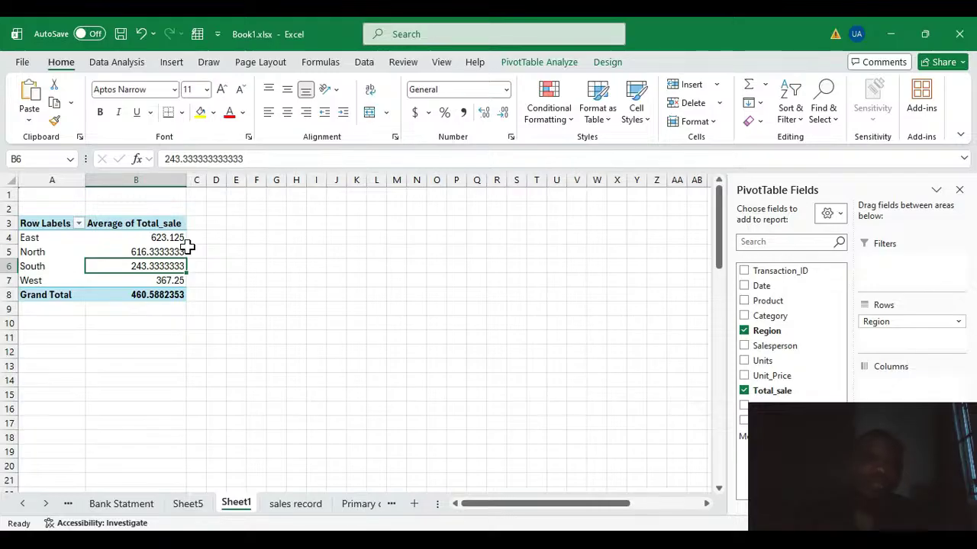
pyautogui.click(157, 252)
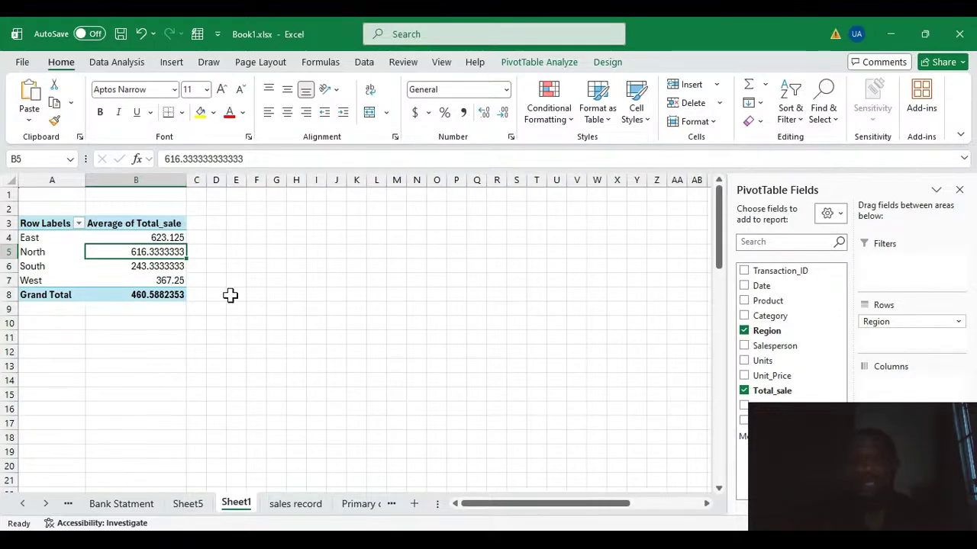
pyautogui.click(217, 264)
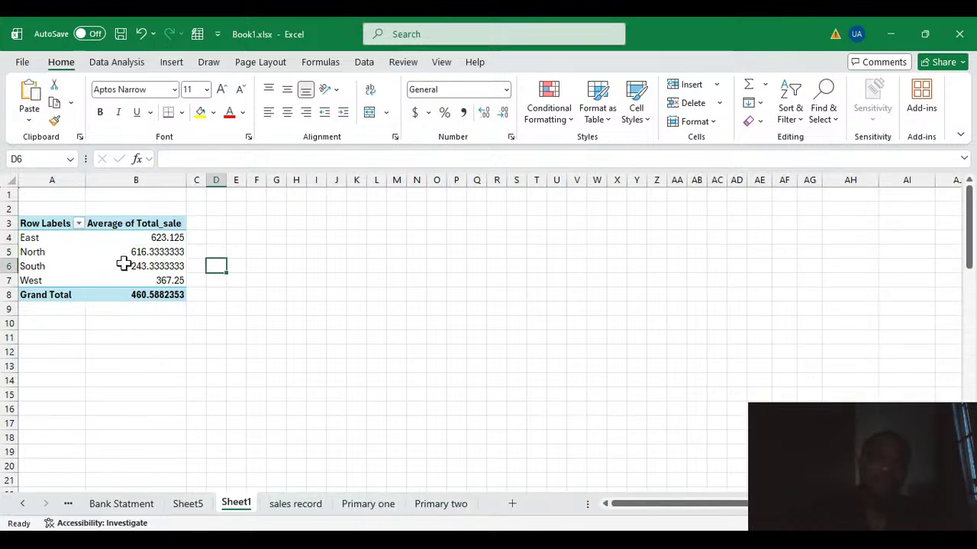
pyautogui.click(91, 266)
pyautogui.click(31, 280)
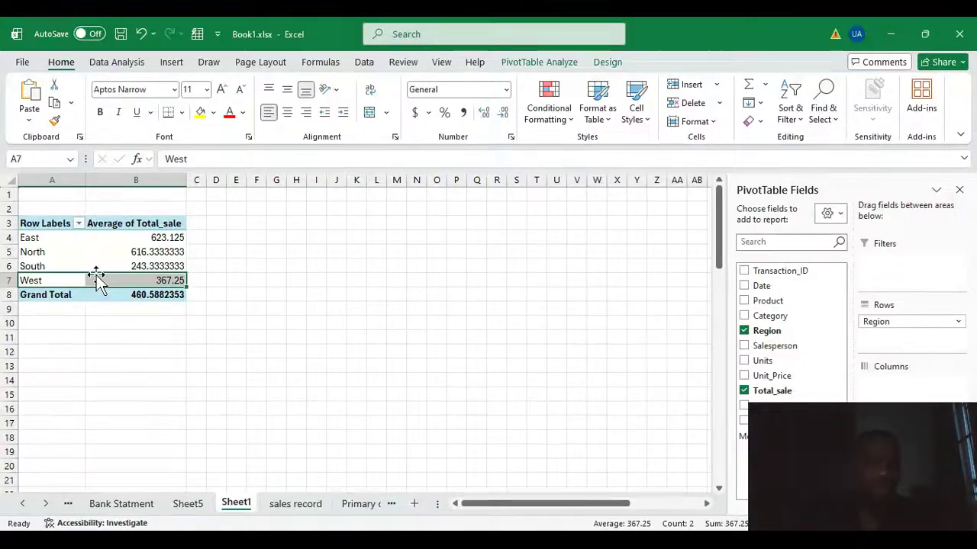
pyautogui.click(149, 254)
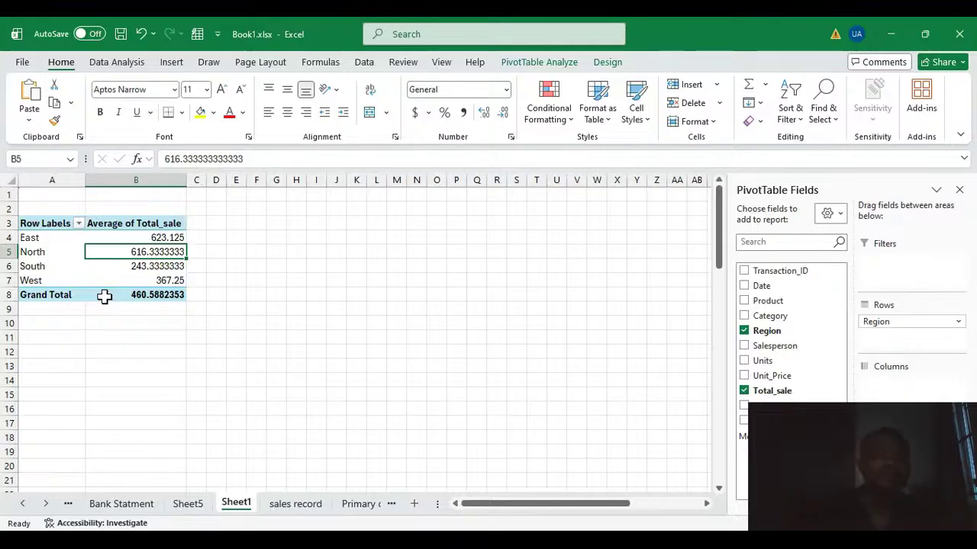
pyautogui.click(132, 266)
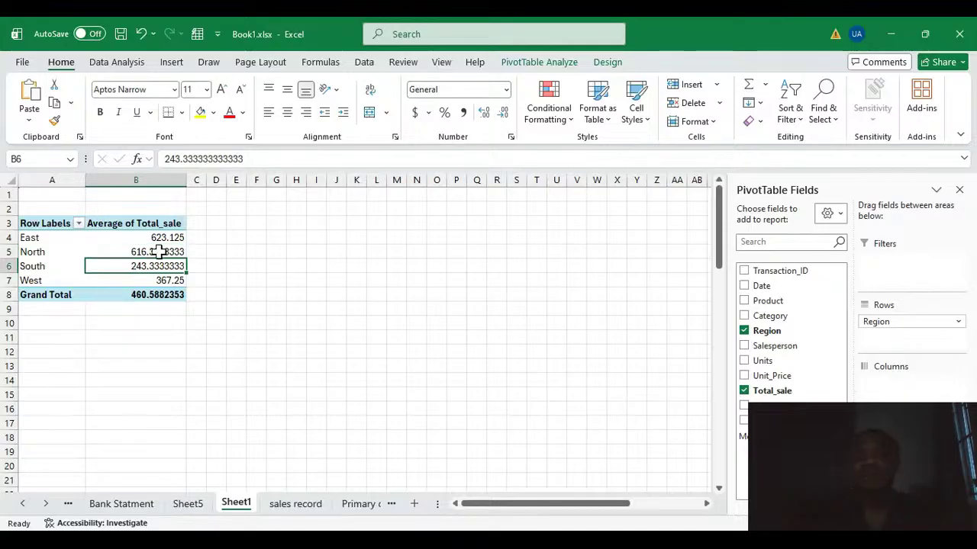
# Summarize the Total_sale values by Min and review the smallest sale in the East region.
pyautogui.click(160, 252)
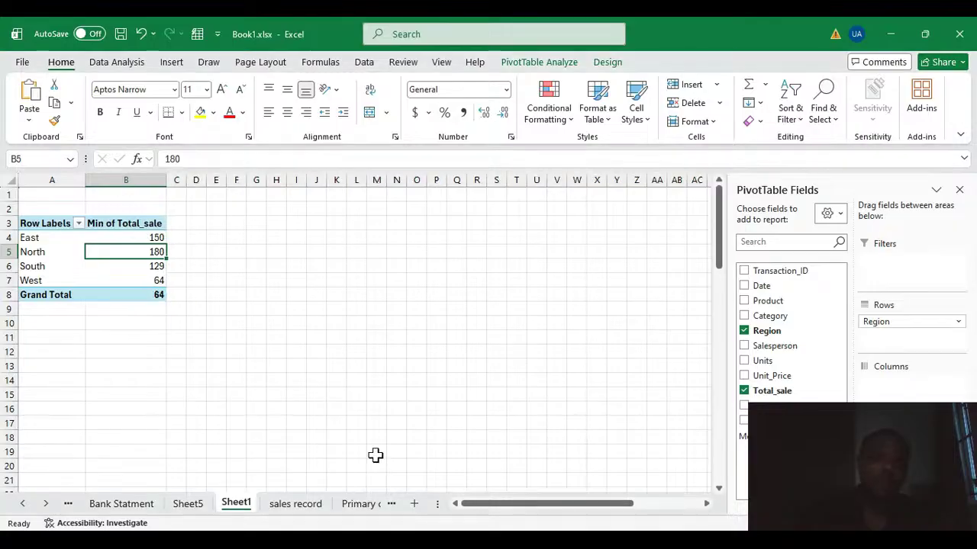
pyautogui.click(140, 238)
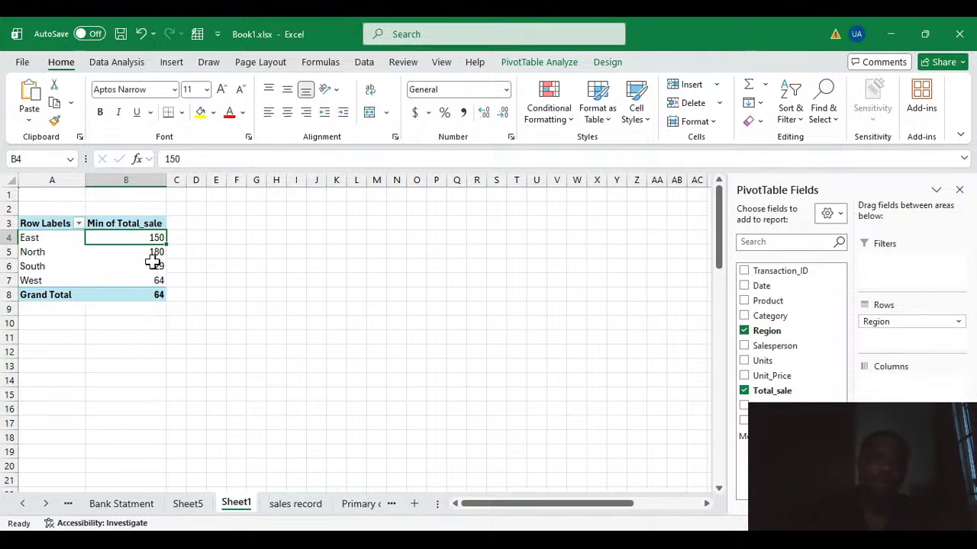
# Summarize the Total_sale values by Max and select the East region's value.
pyautogui.click(153, 265)
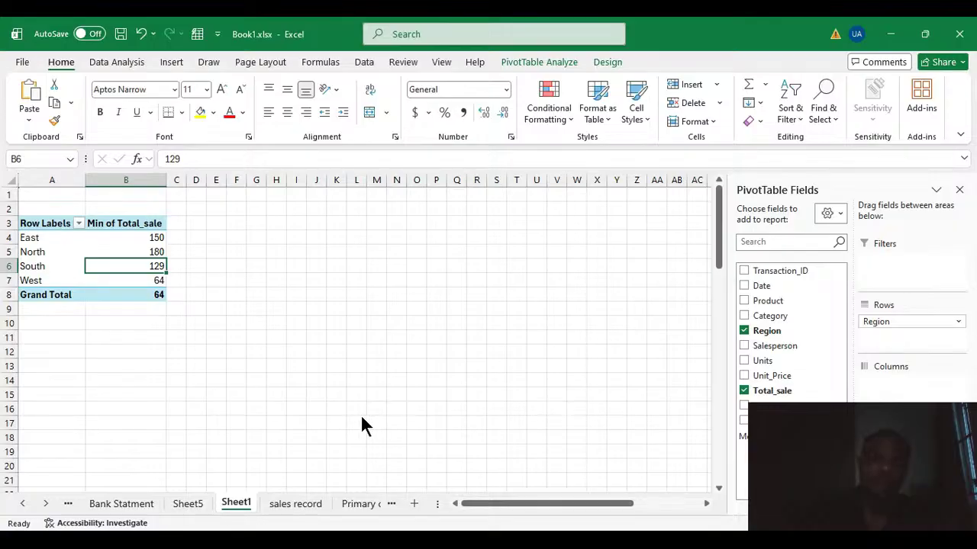
pyautogui.hotkey('ctrl', 'z')
pyautogui.click(149, 238)
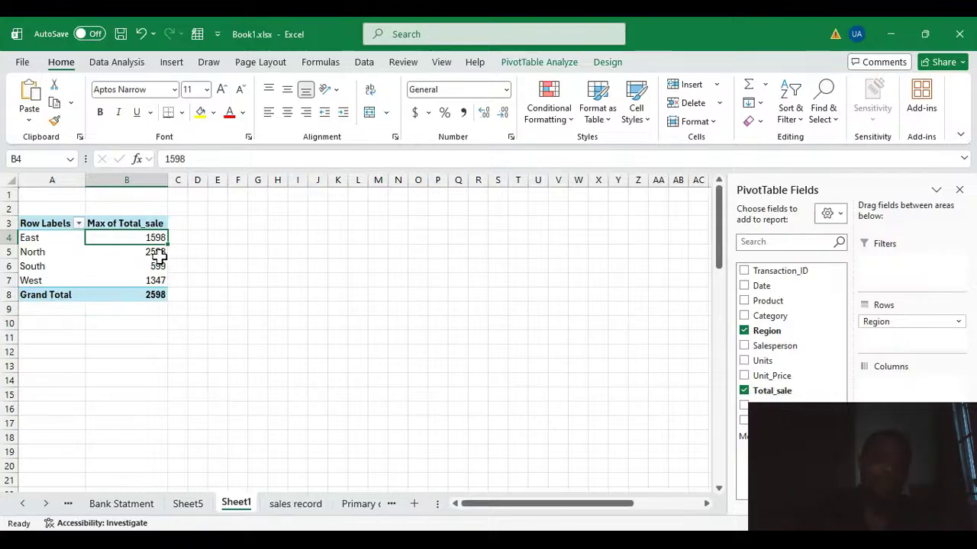
# Look through the sales record table to compare its Region and Total_sale data with the PivotTable summary.
pyautogui.click(298, 505)
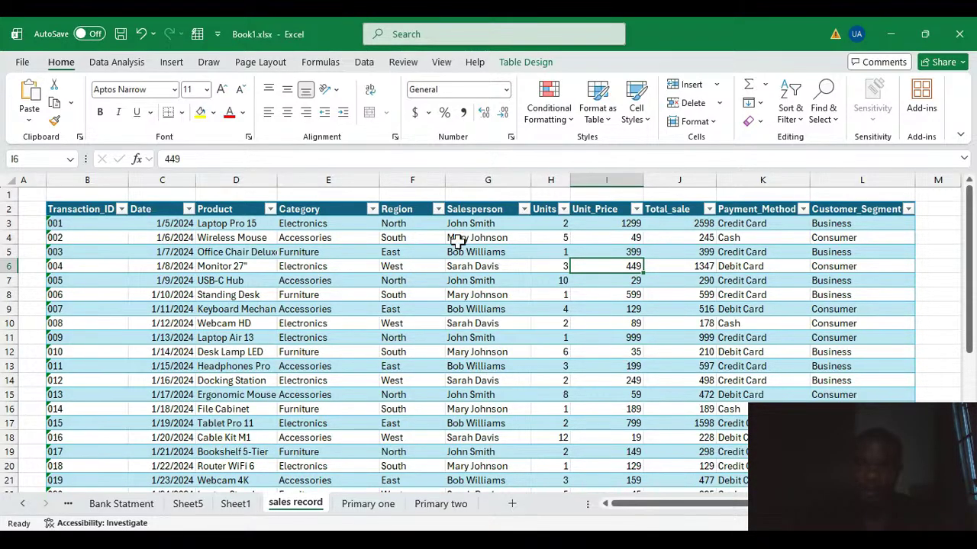
pyautogui.scroll(-2, 456, 244)
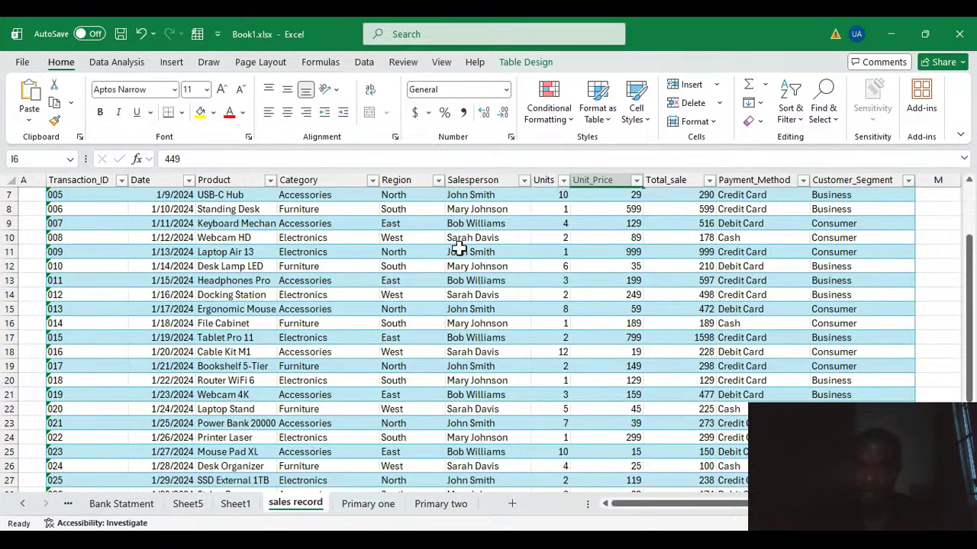
pyautogui.scroll(-5, 458, 247)
pyautogui.scroll(3, 687, 316)
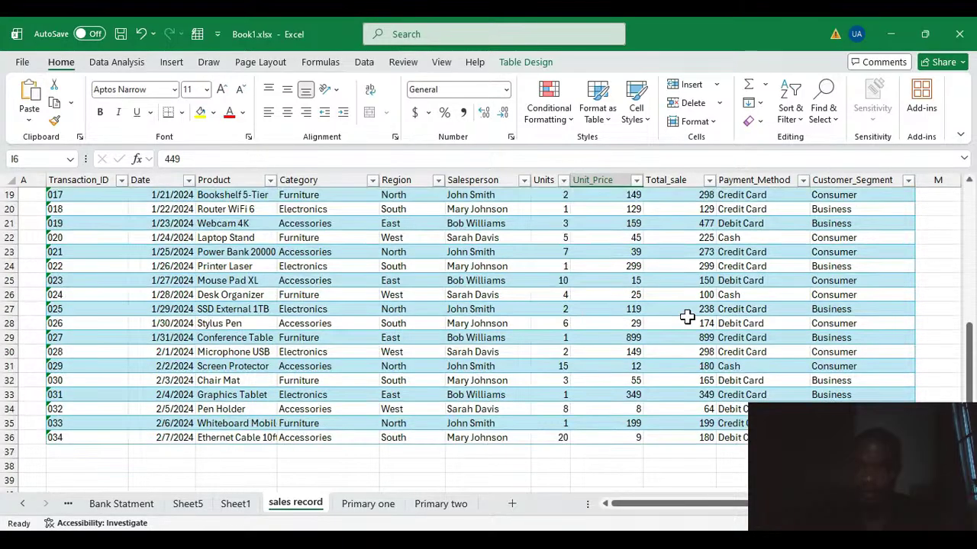
pyautogui.scroll(4, 687, 316)
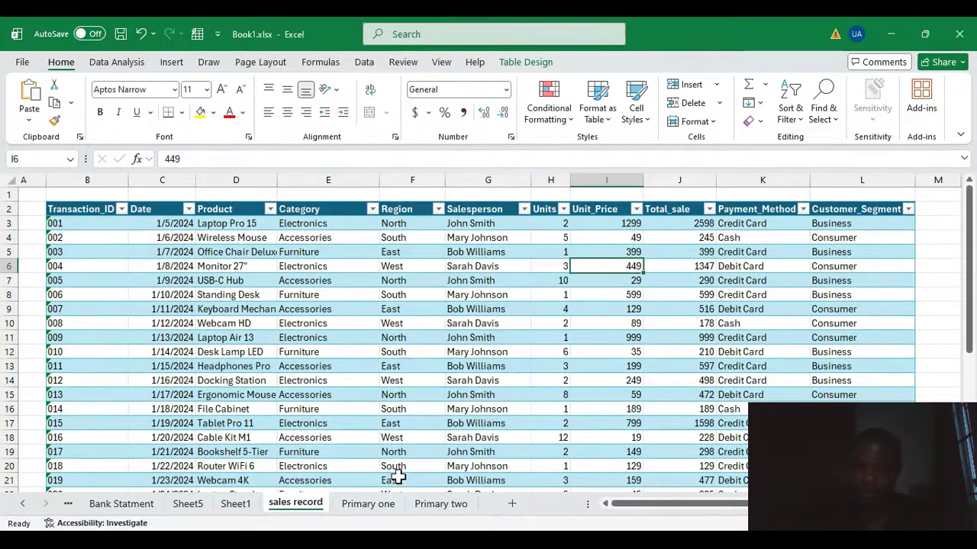
# Look through the sales record table for the East region's largest Total_sale and select the Tablet Pro 11 row.
pyautogui.click(408, 226)
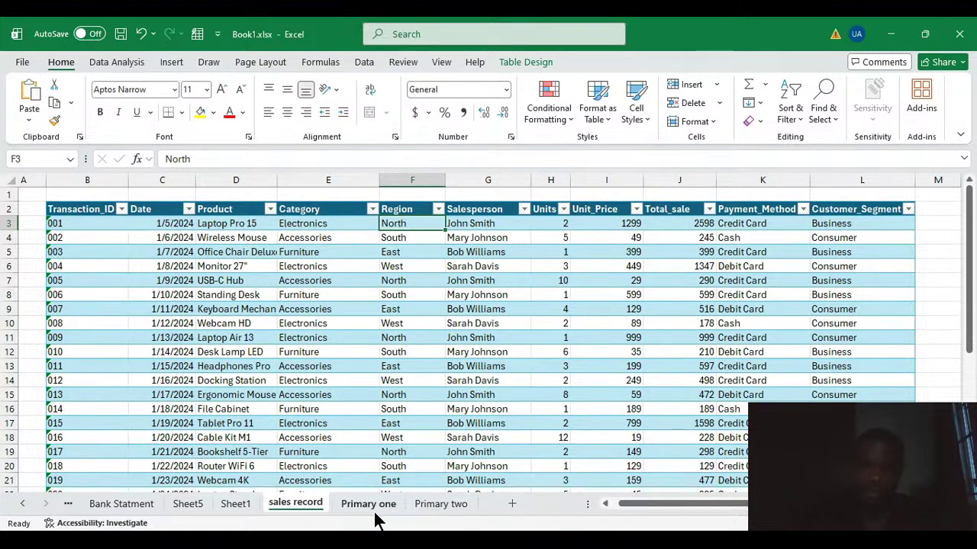
pyautogui.click(225, 507)
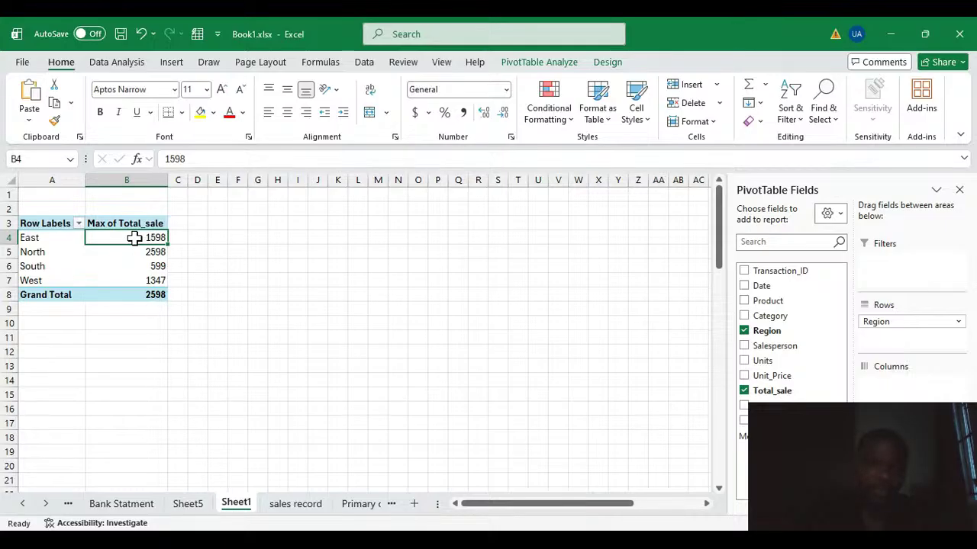
pyautogui.click(299, 506)
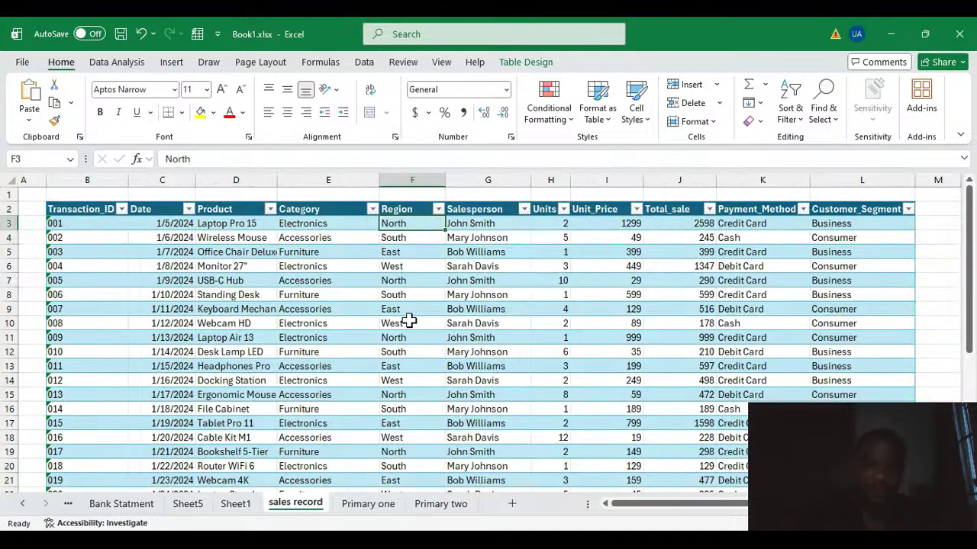
pyautogui.click(397, 253)
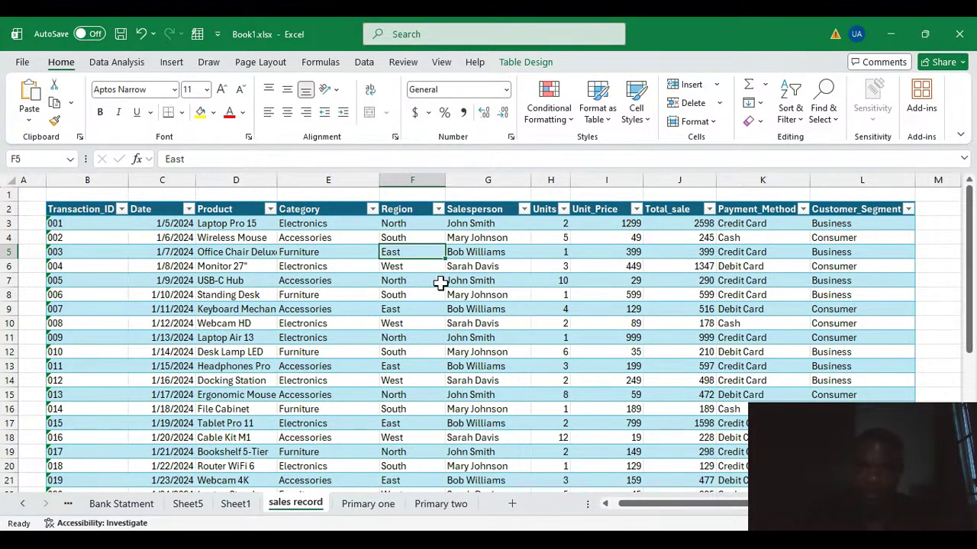
pyautogui.scroll(-1, 405, 286)
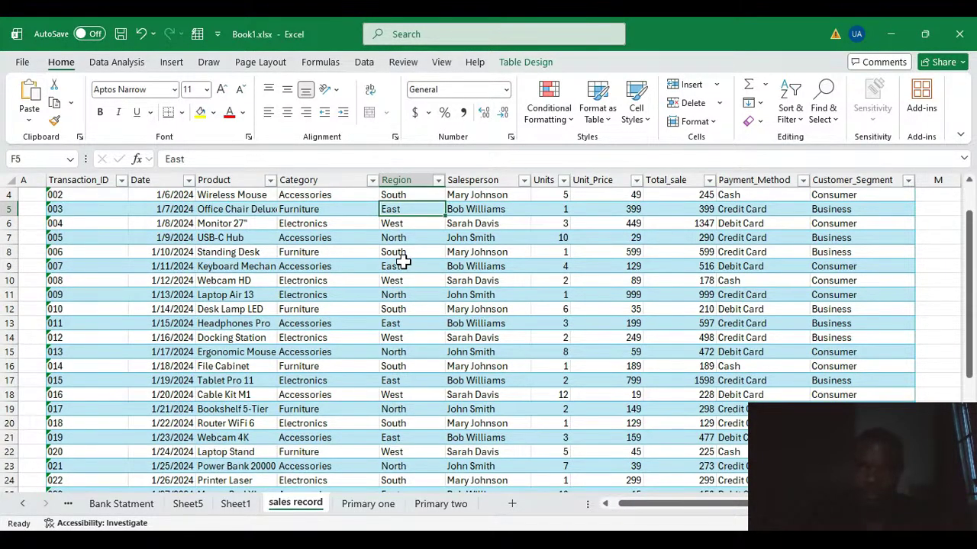
pyautogui.scroll(-1, 409, 327)
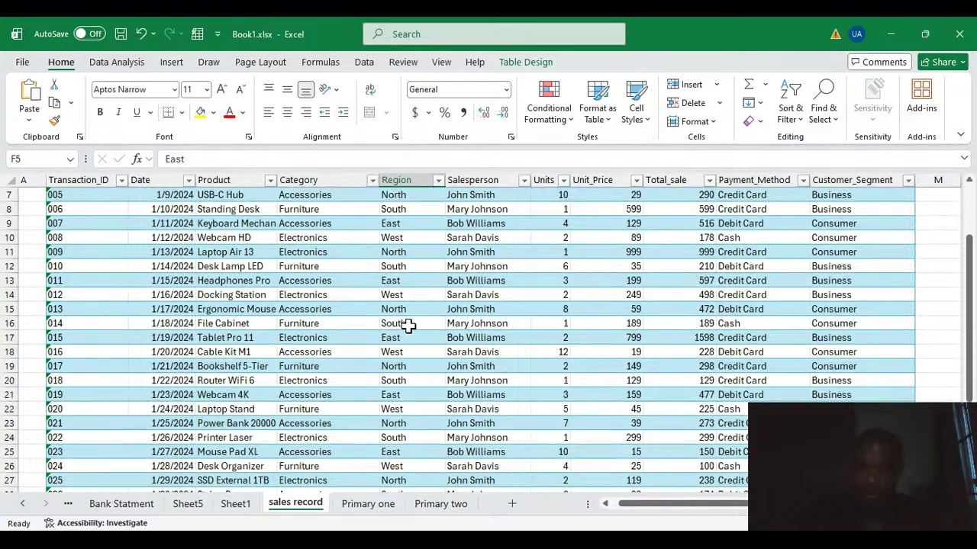
pyautogui.scroll(-1, 408, 327)
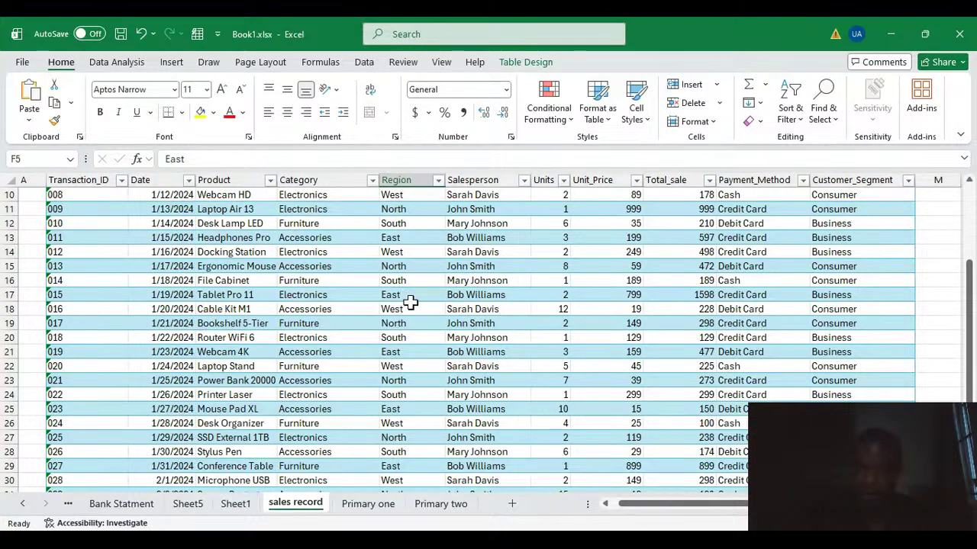
pyautogui.click(19, 294)
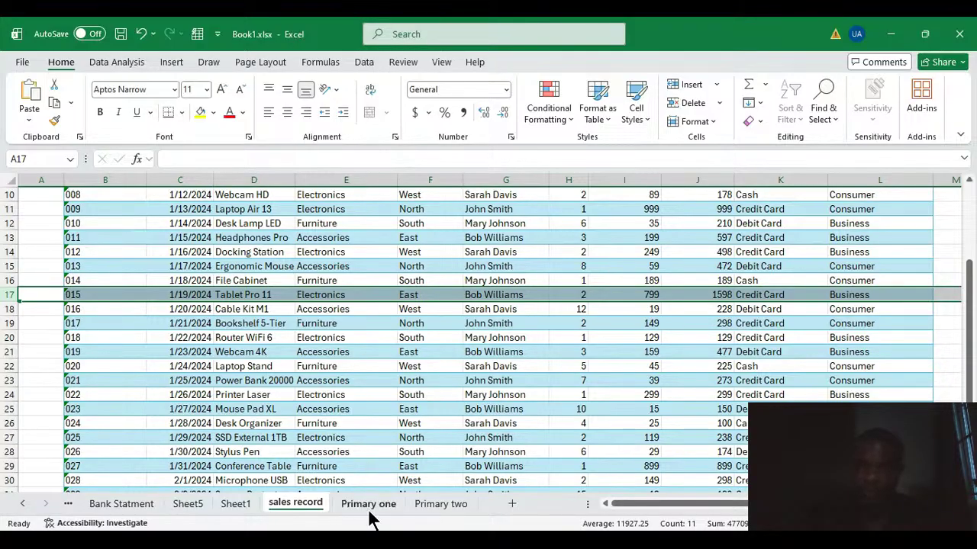
# Review the North region's maximum Total_sale in the PivotTable on Sheet1.
pyautogui.click(238, 505)
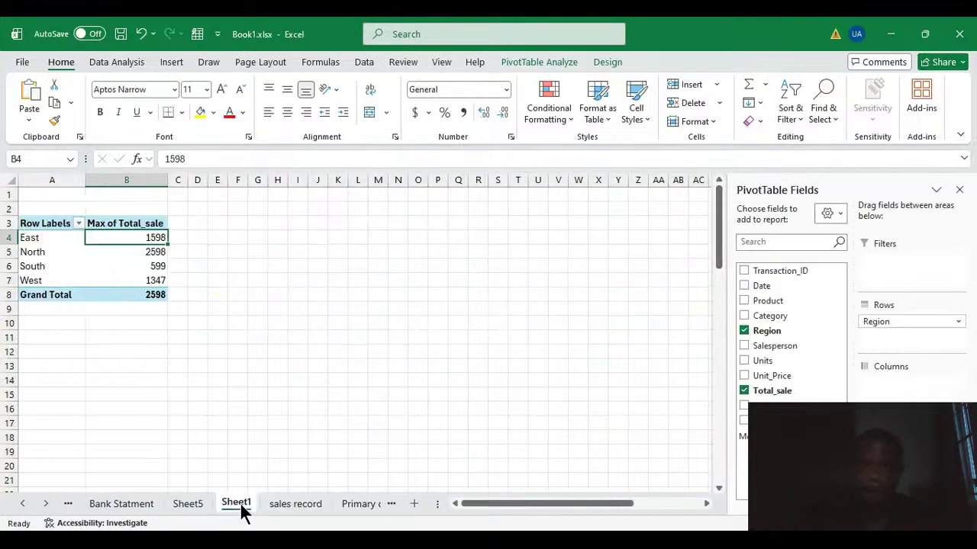
pyautogui.click(134, 252)
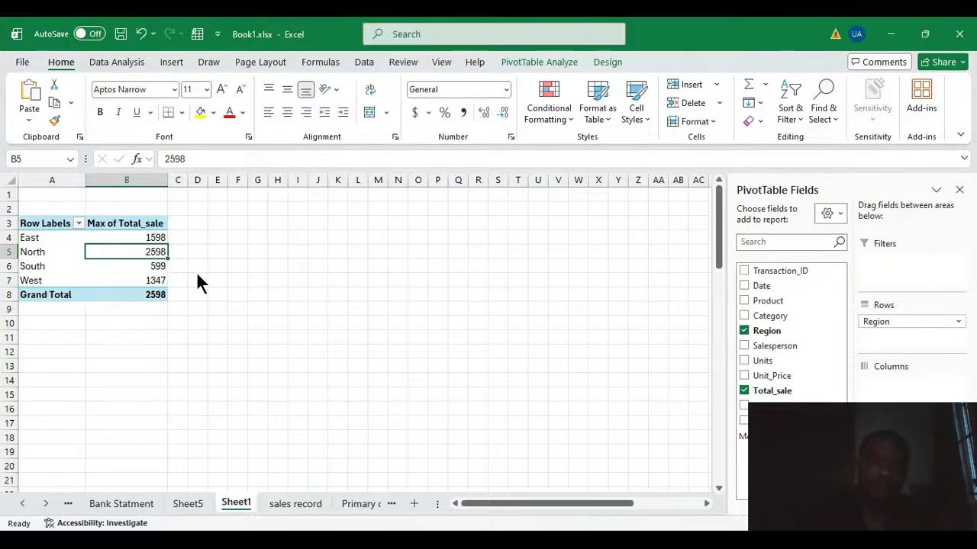
pyautogui.click(277, 281)
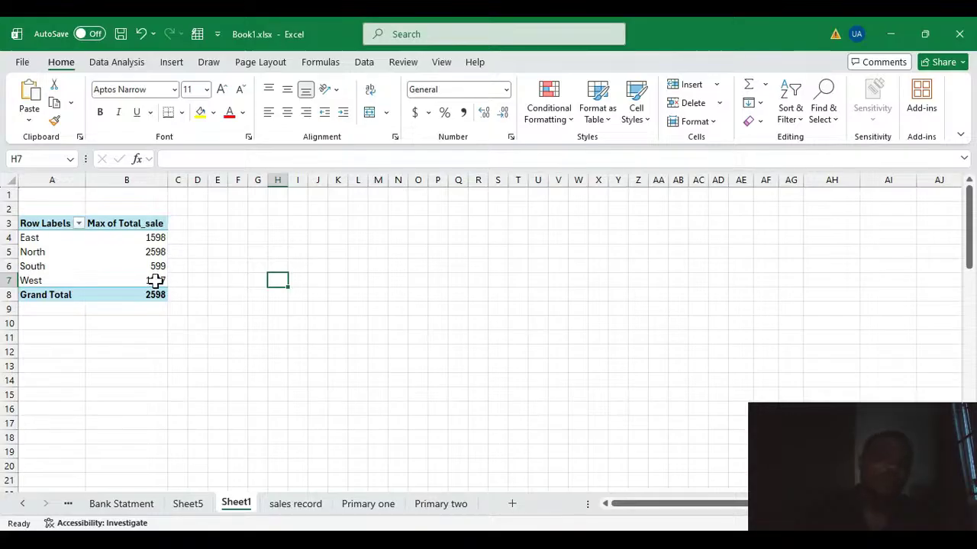
# Summarize the Total_sale values by Count and review the counts for the East, North, South and West regions.
pyautogui.click(153, 251)
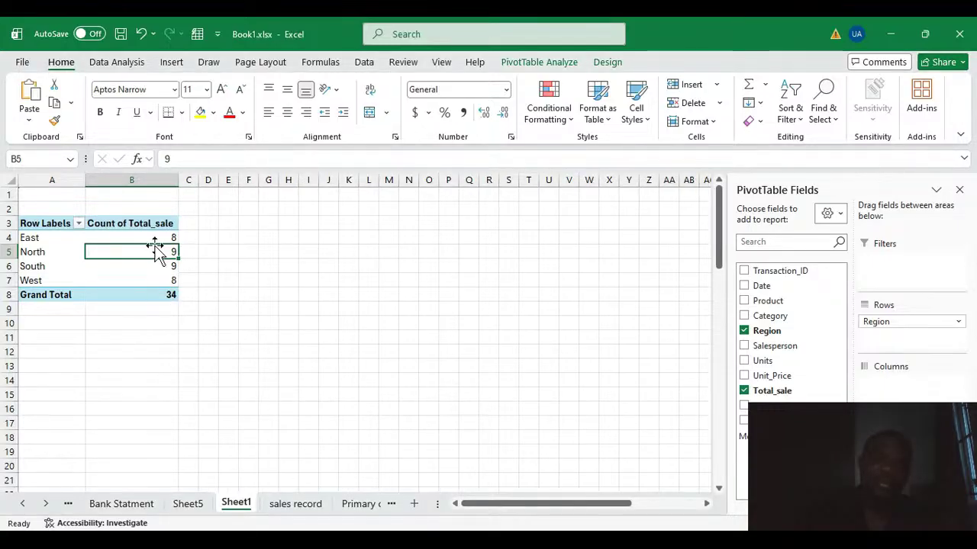
pyautogui.click(170, 238)
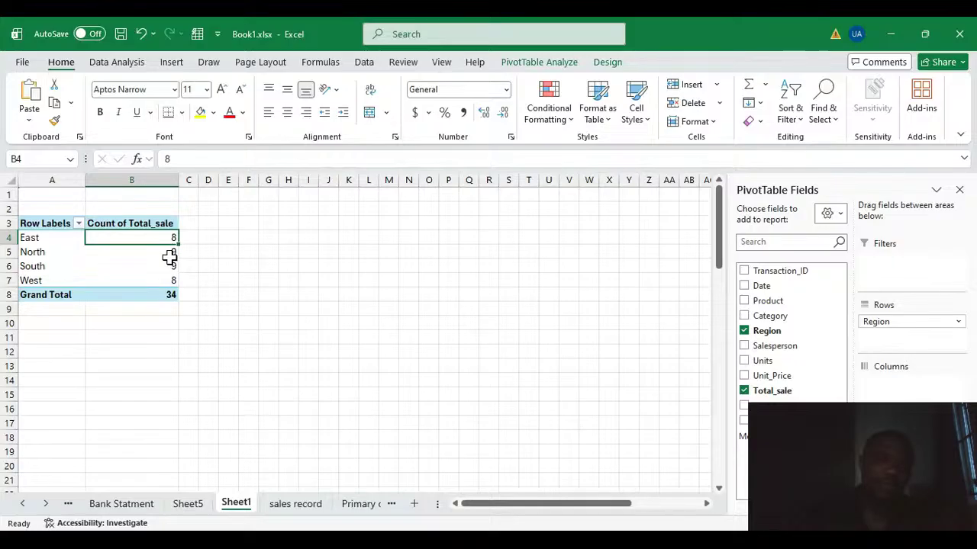
pyautogui.click(171, 256)
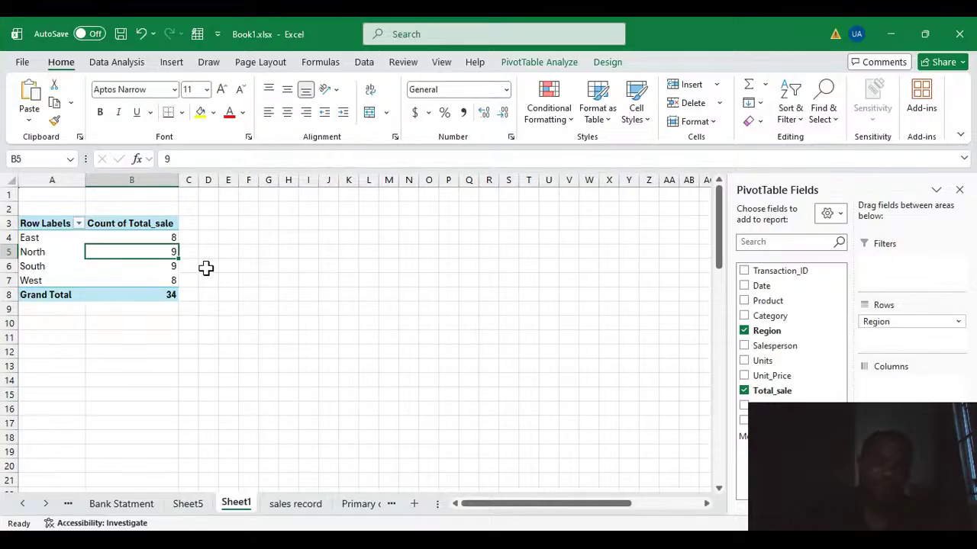
pyautogui.click(169, 270)
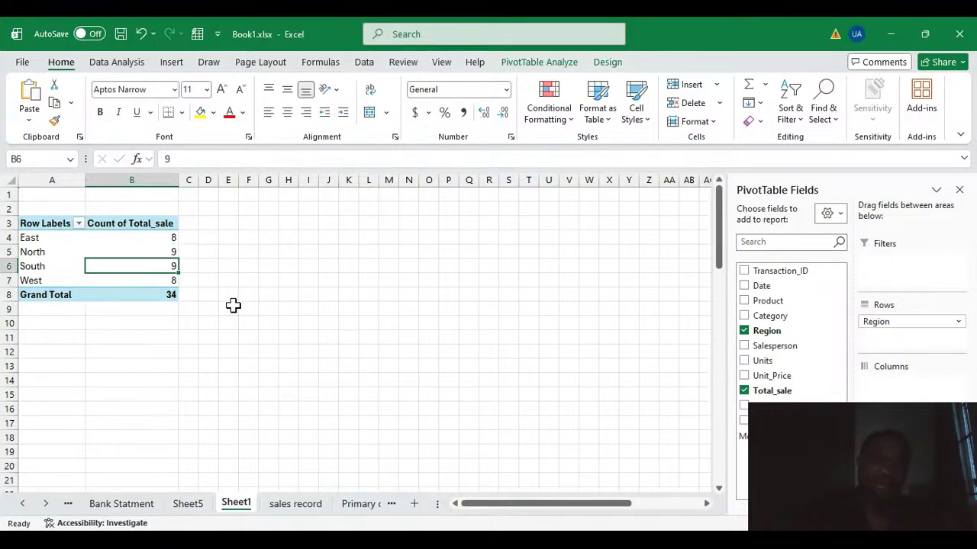
pyautogui.click(139, 279)
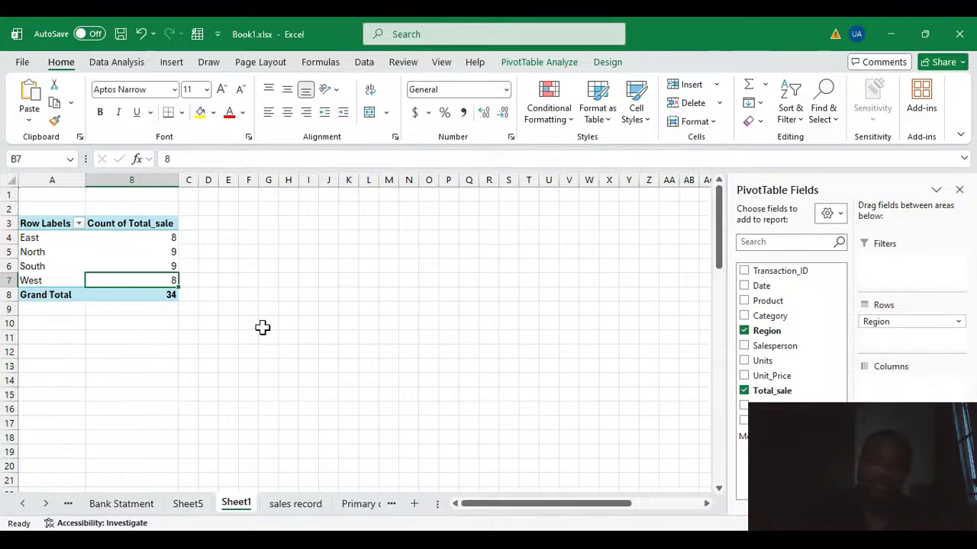
# Summarize the Total_sale values by Sum, and display them as percentages of the total before restoring plain sums.
pyautogui.click(152, 265)
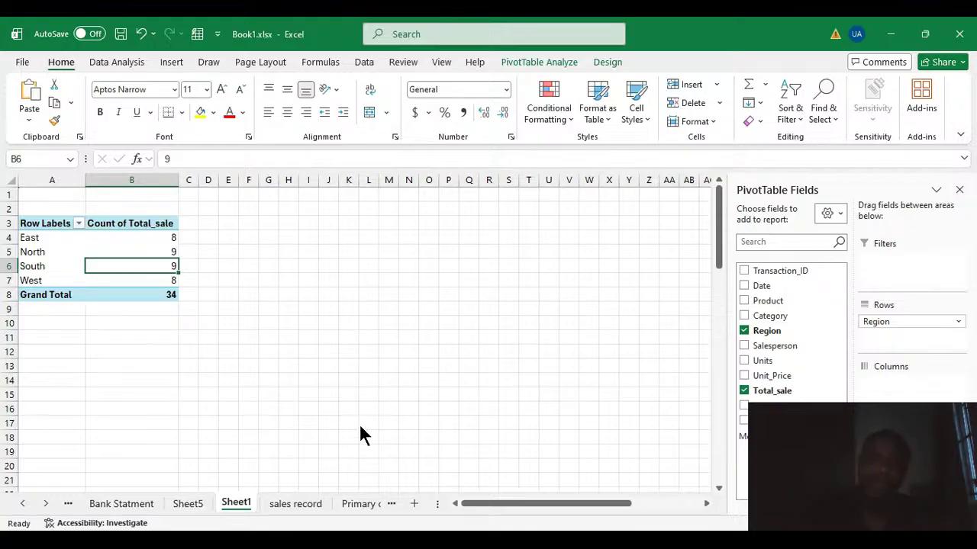
pyautogui.click(355, 375)
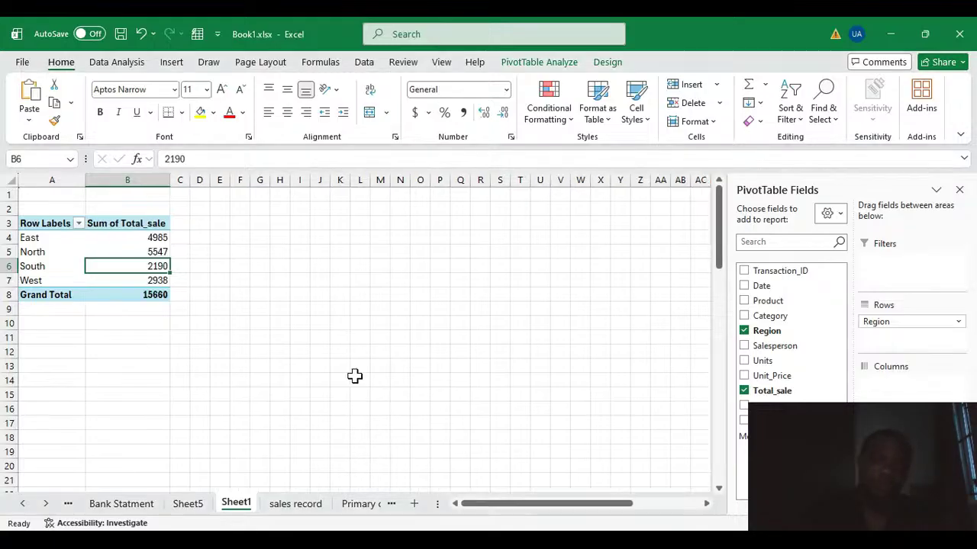
pyautogui.click(150, 255)
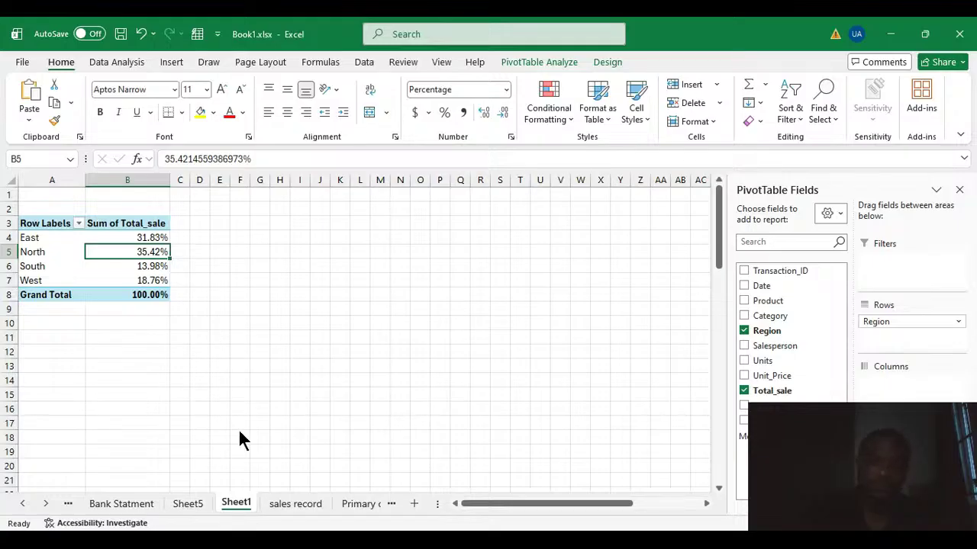
pyautogui.click(361, 218)
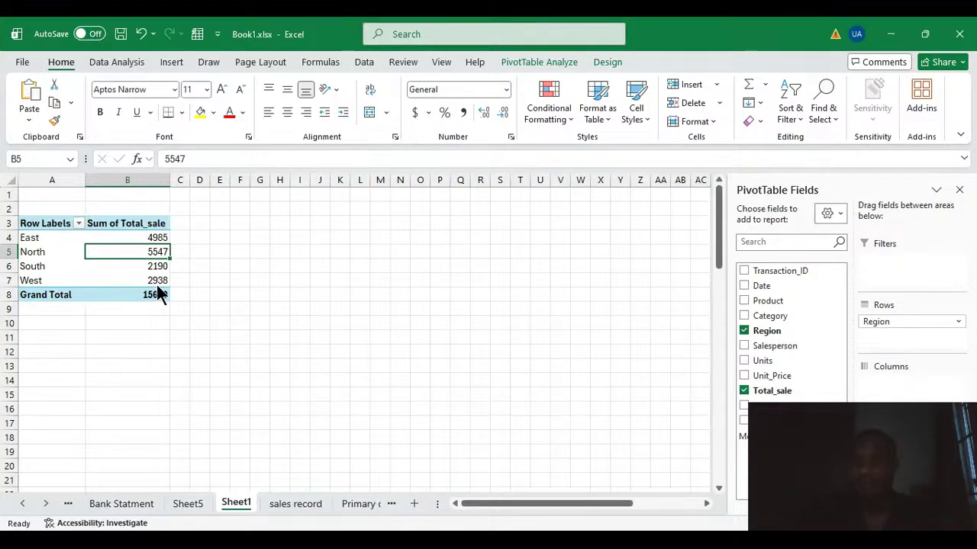
# Clear the PivotTable's fields and rebuild it with Region as the filter, Salesperson as rows and Total_sale as values.
pyautogui.click(744, 330)
pyautogui.click(744, 391)
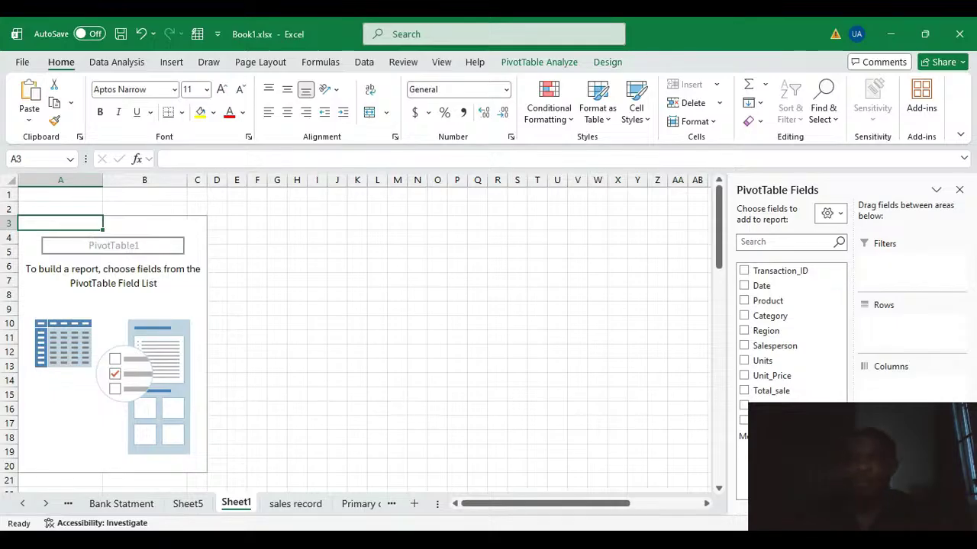
pyautogui.moveTo(765, 338); pyautogui.dragTo(898, 273)
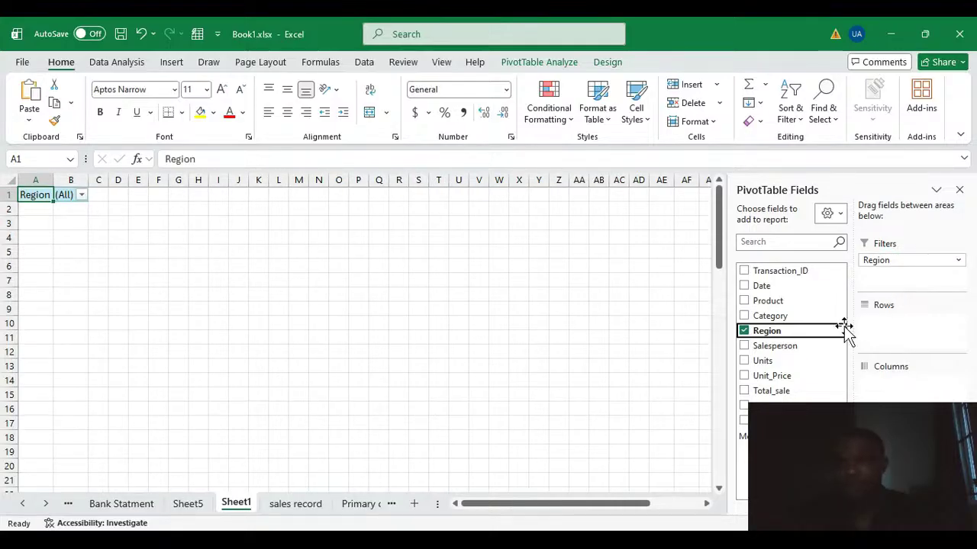
pyautogui.moveTo(763, 347); pyautogui.dragTo(919, 333)
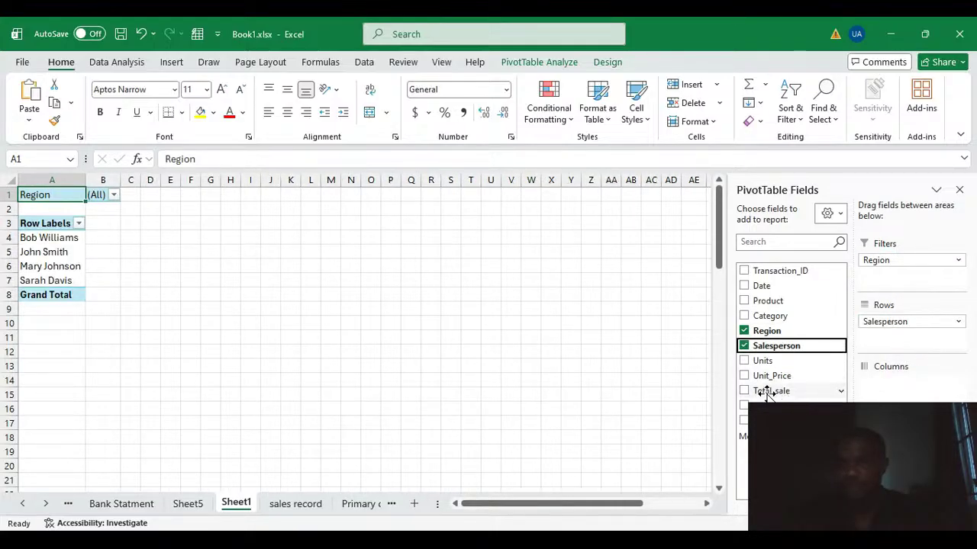
pyautogui.moveTo(767, 393); pyautogui.dragTo(885, 458)
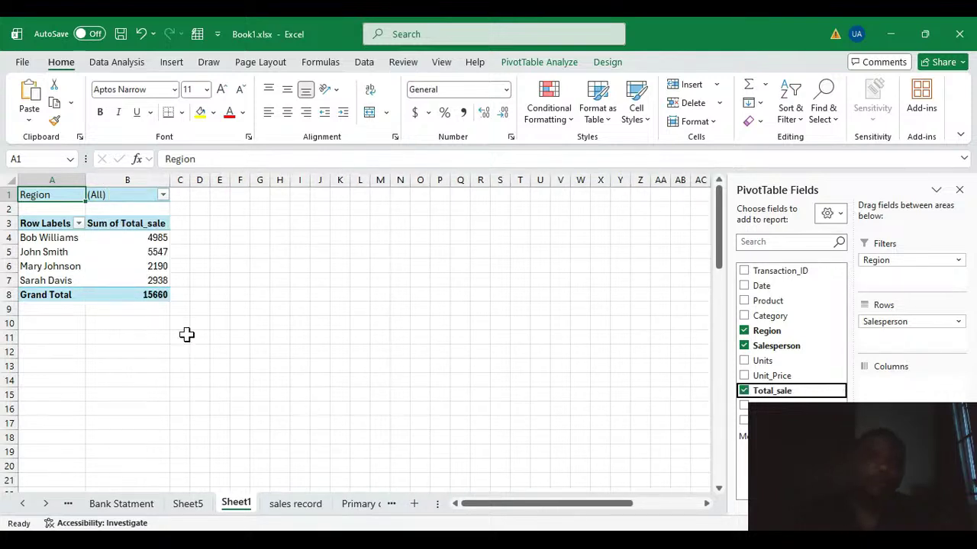
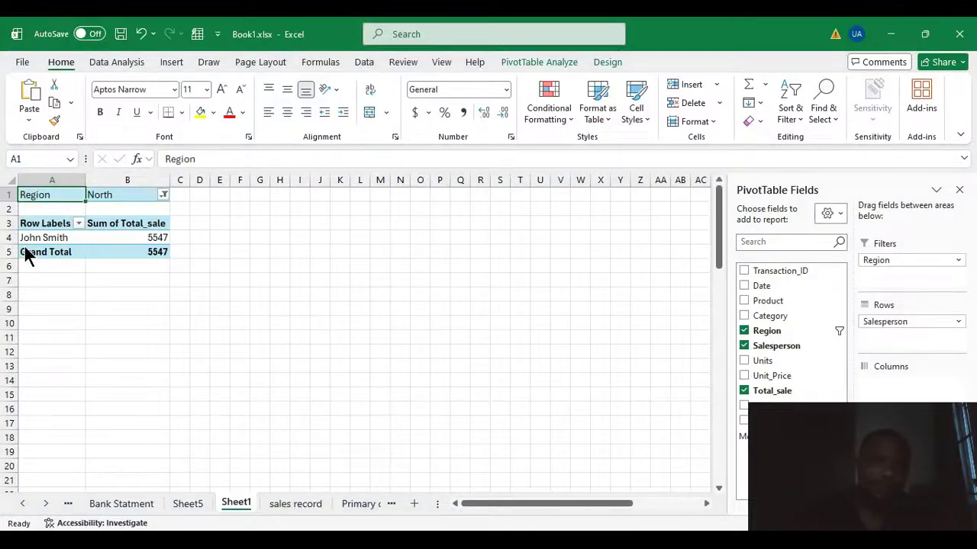
# Filter the salesperson totals to the East region, and rebuild the PivotTable with Payment_Method as the filter and Region as rows.
pyautogui.click(109, 379)
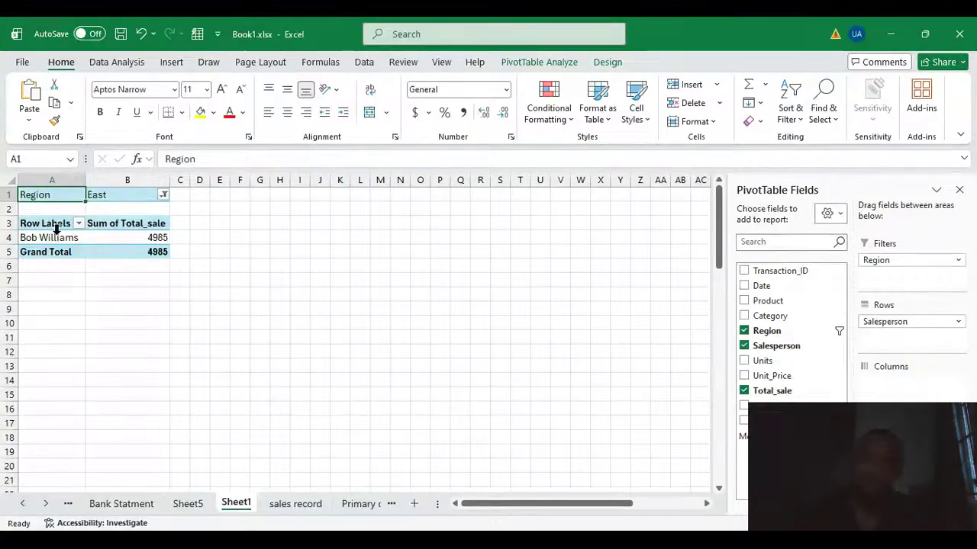
pyautogui.click(744, 330)
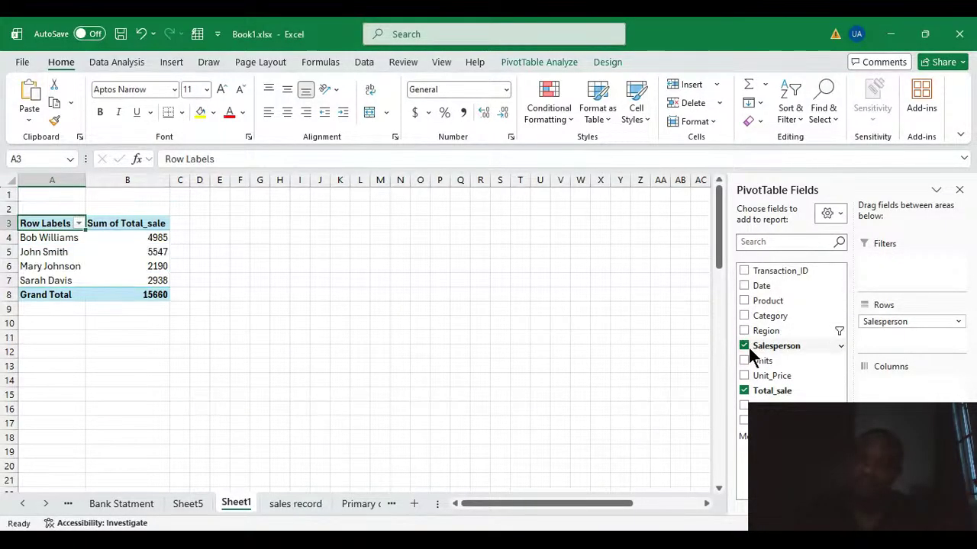
pyautogui.click(743, 345)
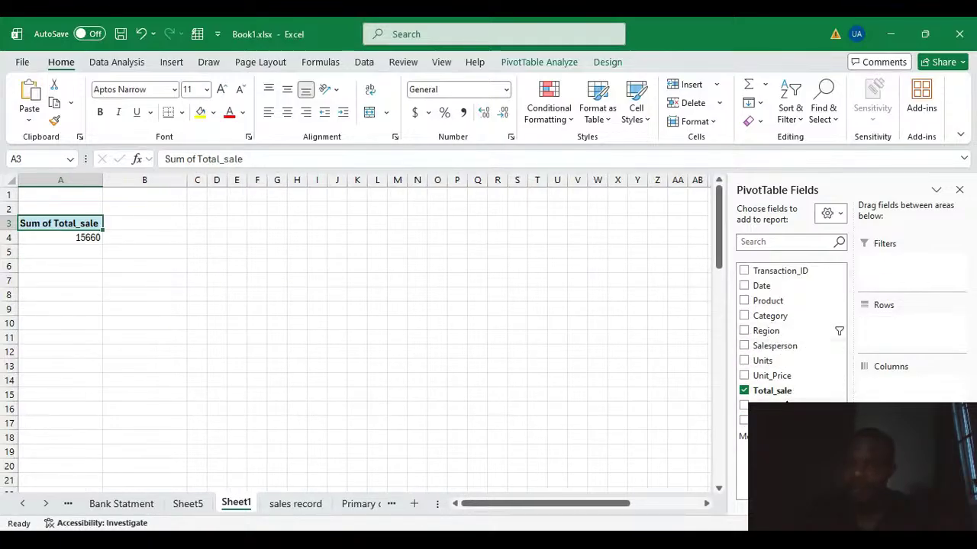
pyautogui.moveTo(771, 405); pyautogui.dragTo(921, 281)
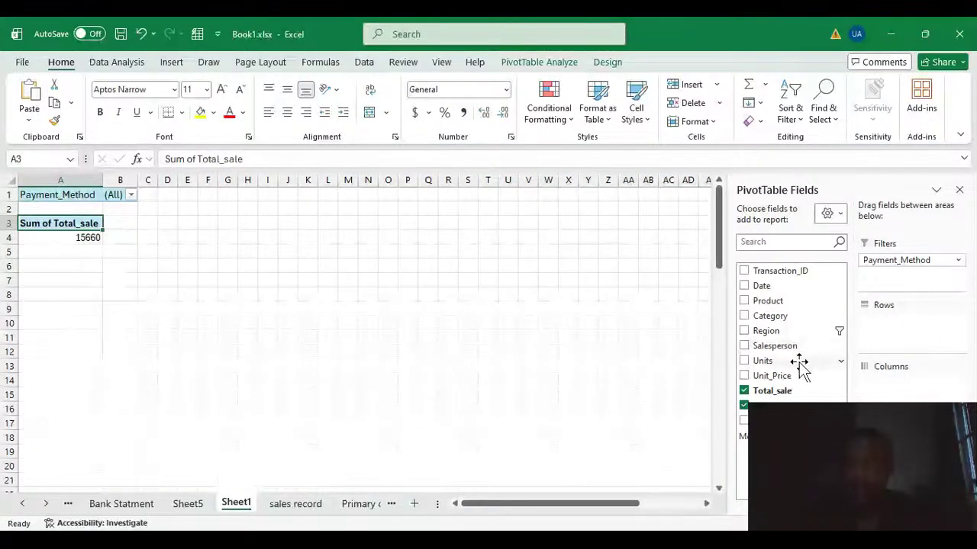
pyautogui.moveTo(785, 332); pyautogui.dragTo(924, 328)
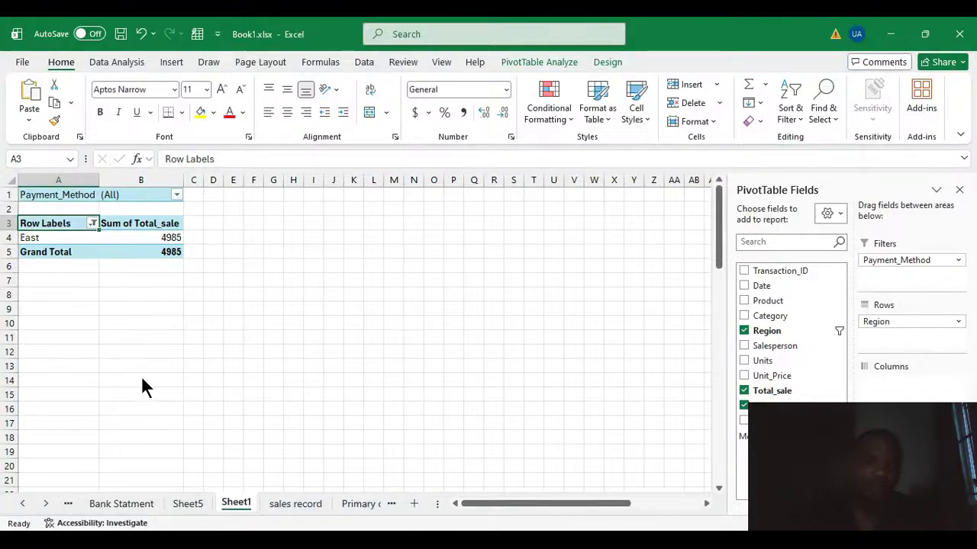
# Include all regions in the rows, and examine their Total_sale sums filtered by Credit Card and by Debit Card.
pyautogui.click(218, 504)
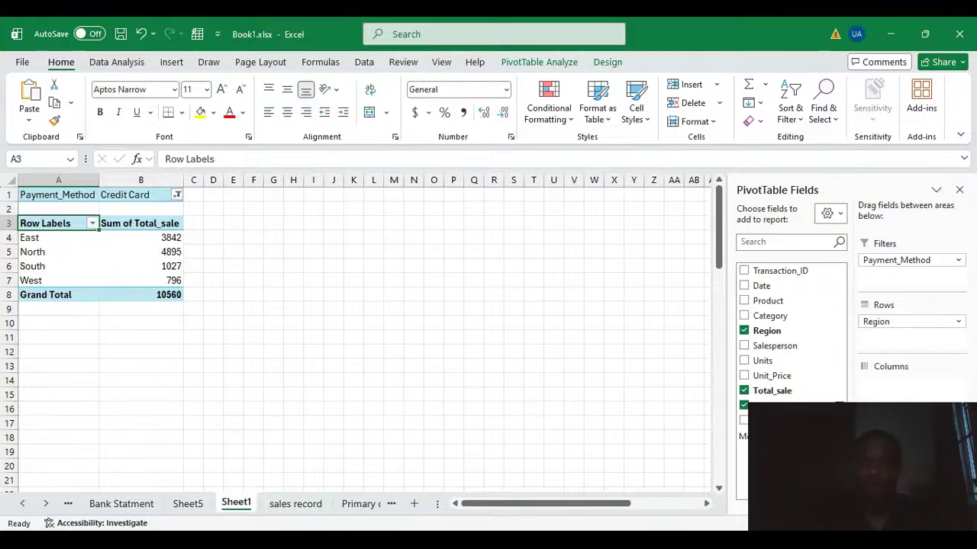
pyautogui.click(707, 535)
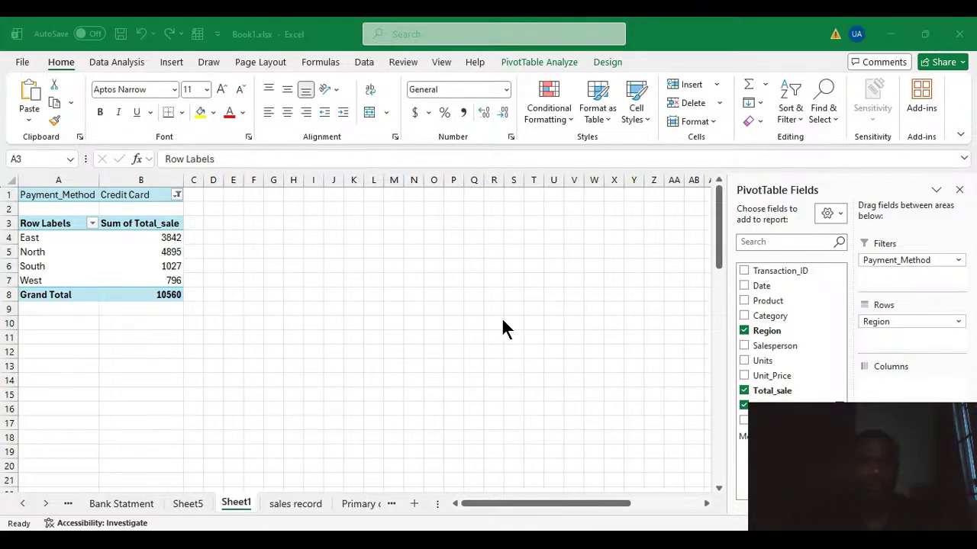
pyautogui.click(901, 38)
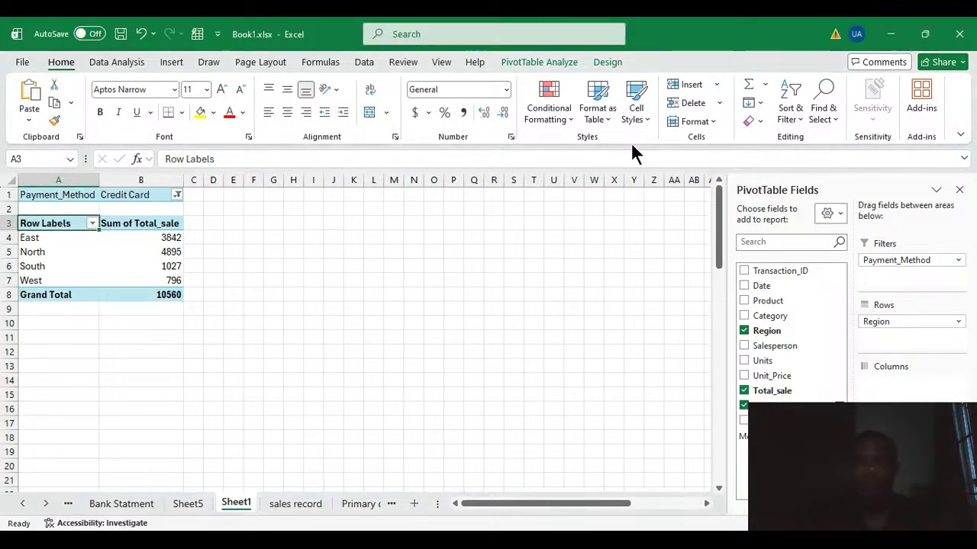
pyautogui.click(170, 254)
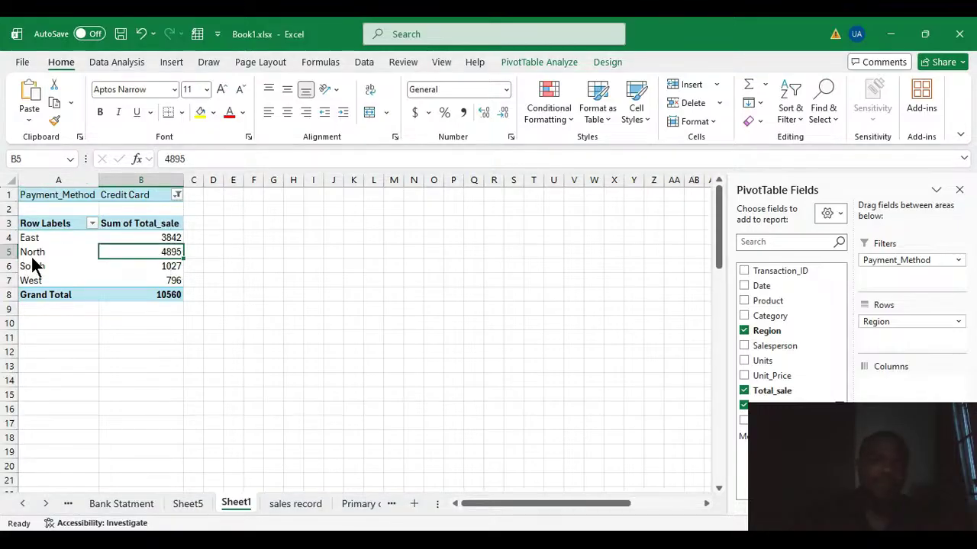
pyautogui.click(118, 374)
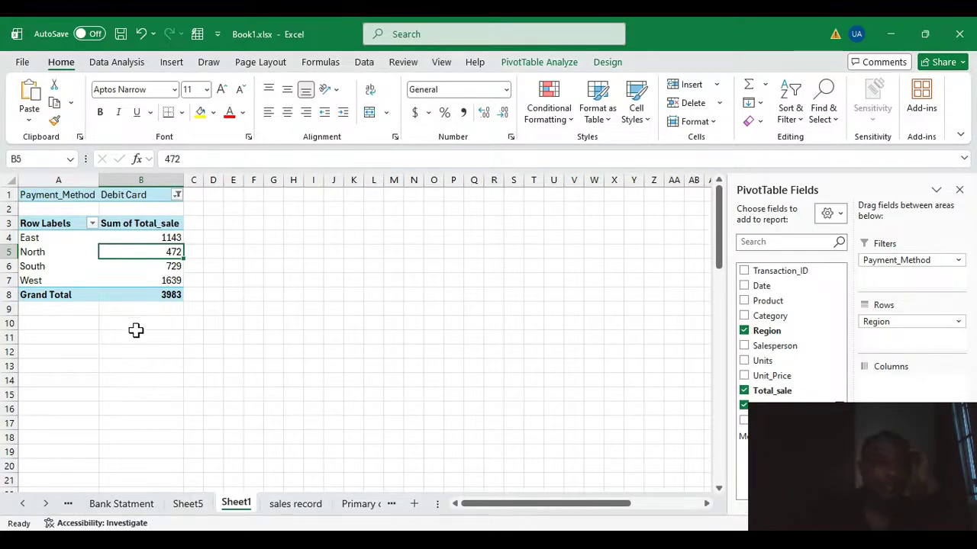
pyautogui.click(175, 280)
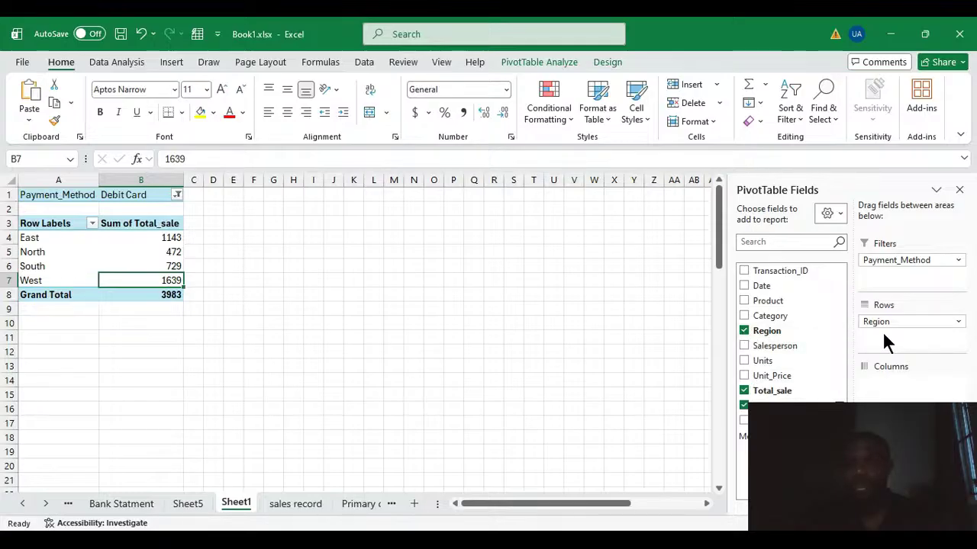
# Replace the Payment_Method filter with Customer_Segment set to Consumer, and examine the South and North totals.
pyautogui.click(744, 407)
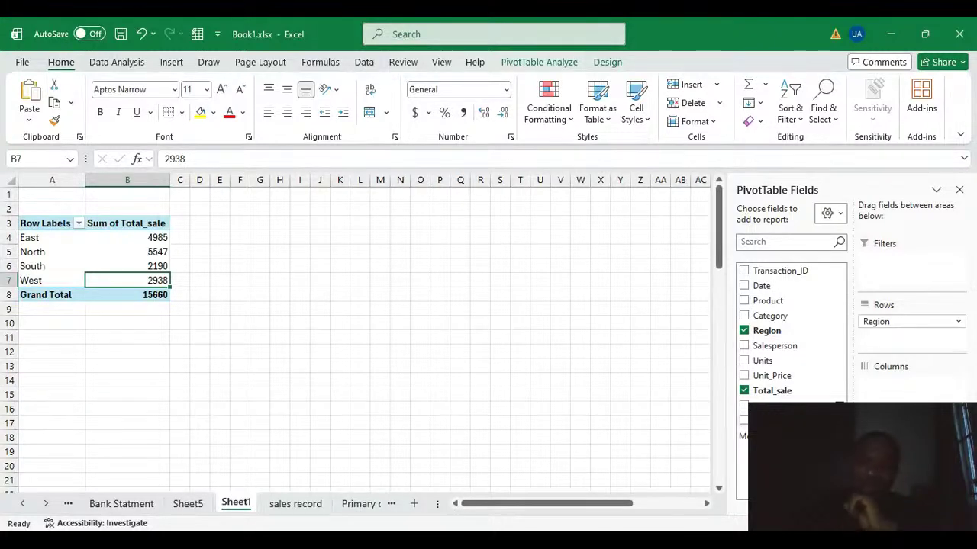
pyautogui.moveTo(778, 420); pyautogui.dragTo(902, 264)
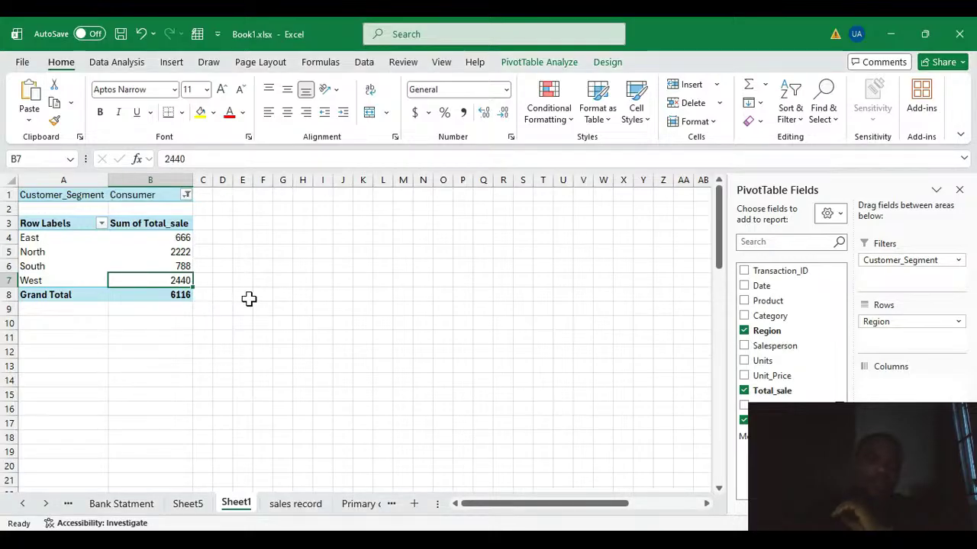
pyautogui.click(249, 299)
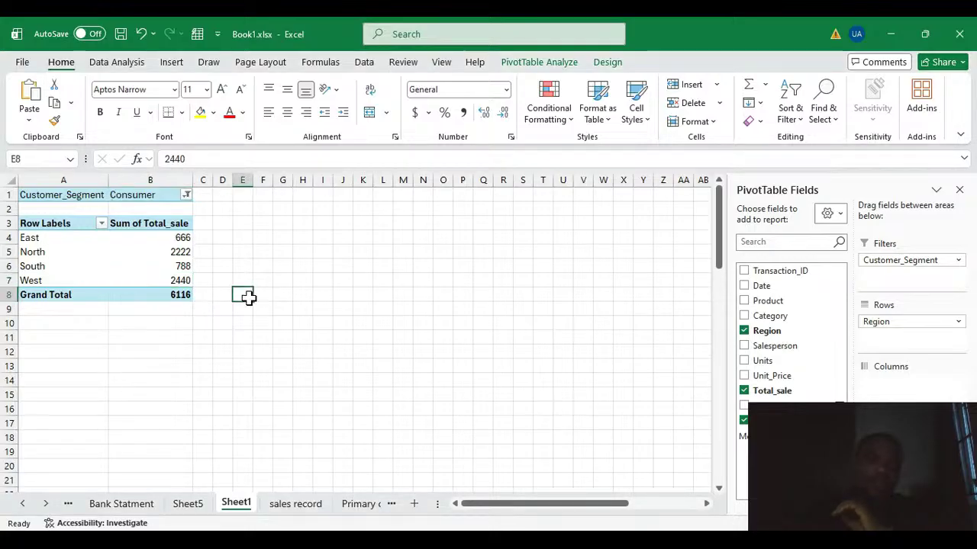
pyautogui.click(180, 263)
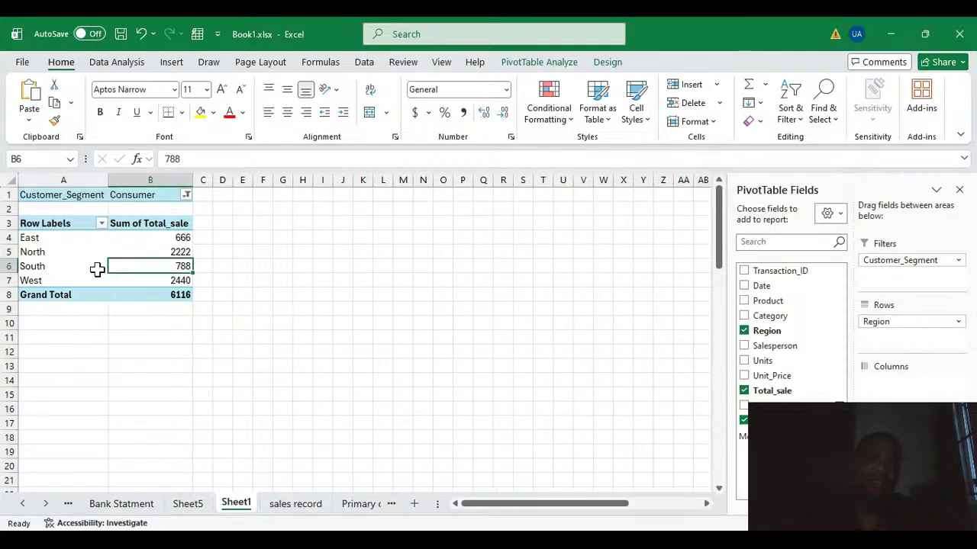
pyautogui.click(140, 253)
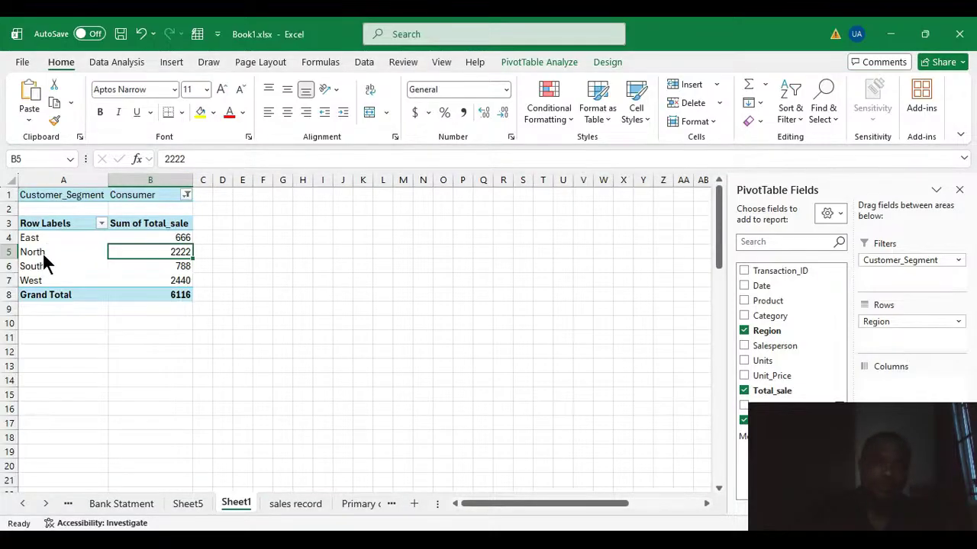
# Set the Customer_Segment filter to Business and examine the East region's Total_sale sum.
pyautogui.click(127, 374)
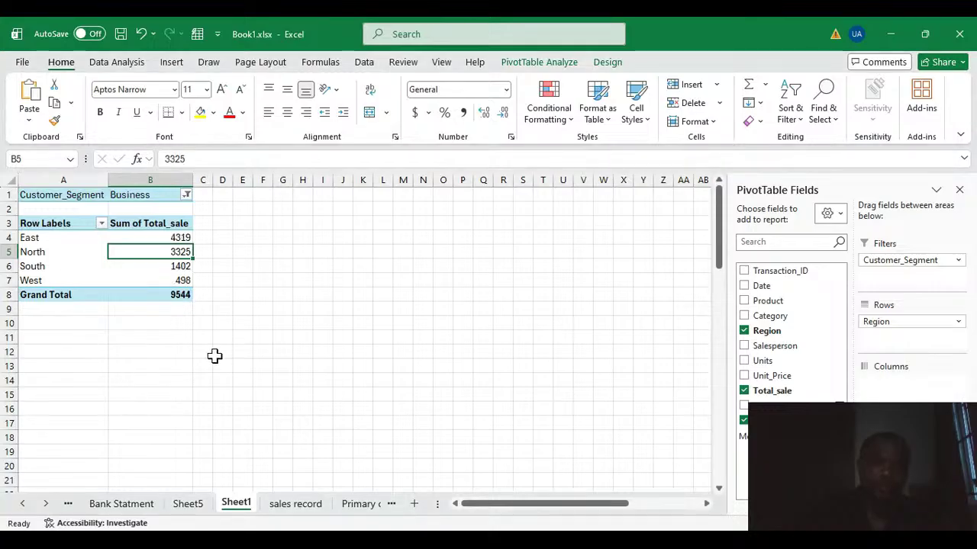
pyautogui.click(244, 351)
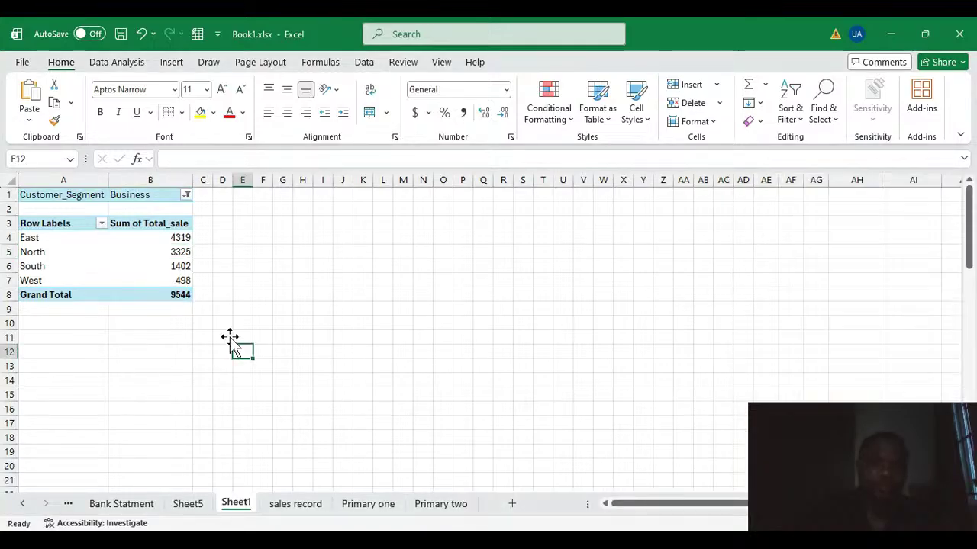
pyautogui.click(164, 239)
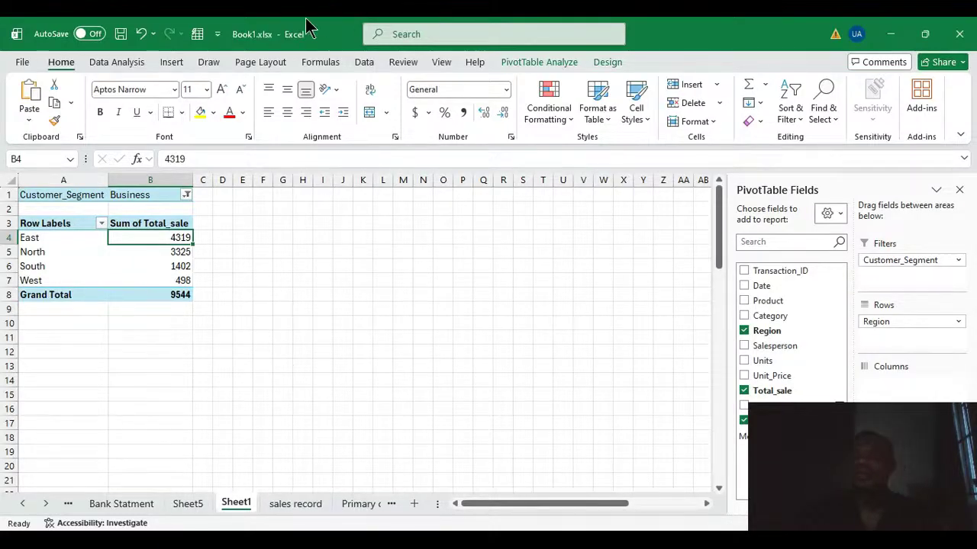
# Rebuild the PivotTable with Category as rows and Region as the filter, and examine the Electronics total.
pyautogui.click(744, 421)
pyautogui.click(744, 332)
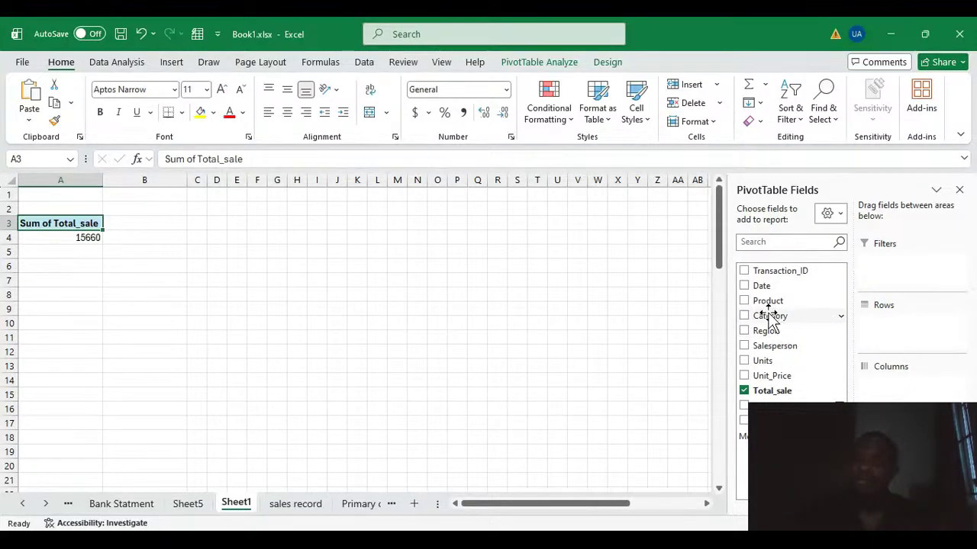
pyautogui.moveTo(770, 319); pyautogui.dragTo(907, 324)
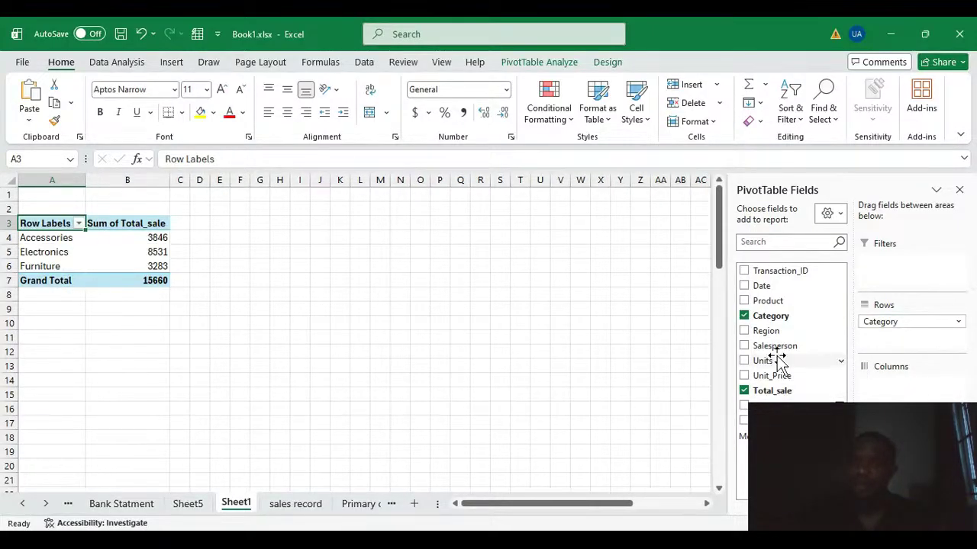
pyautogui.moveTo(776, 333); pyautogui.dragTo(912, 261)
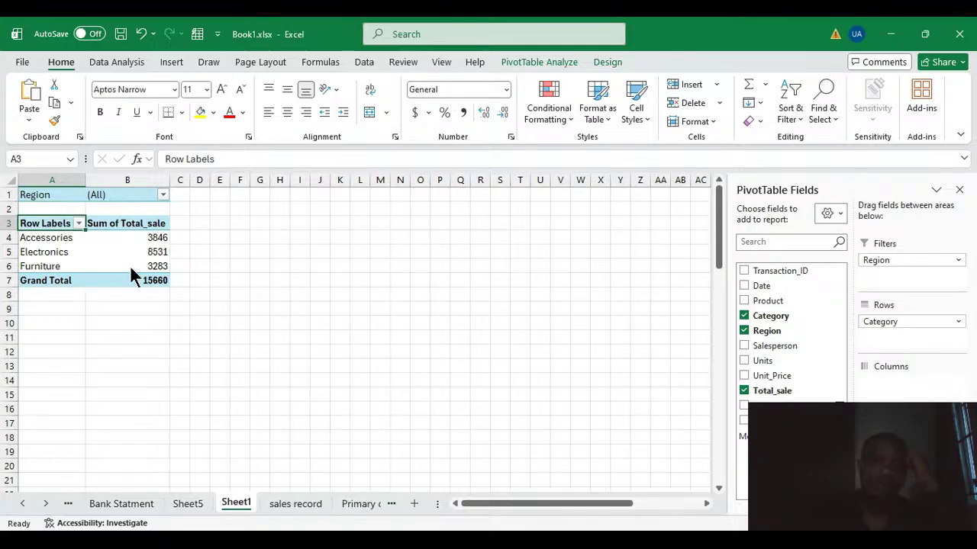
pyautogui.click(156, 252)
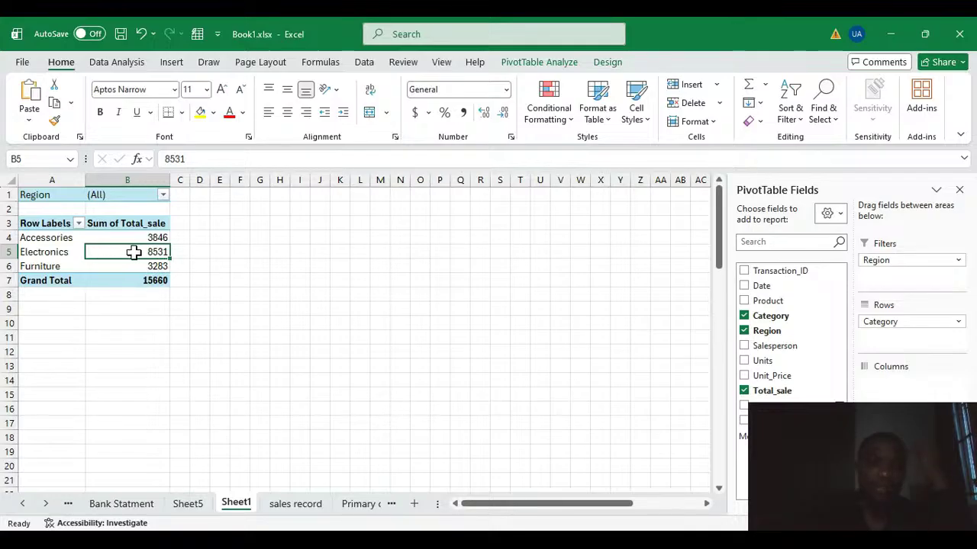
# Filter the category totals to the North region and examine the Electronics sales.
pyautogui.click(166, 193)
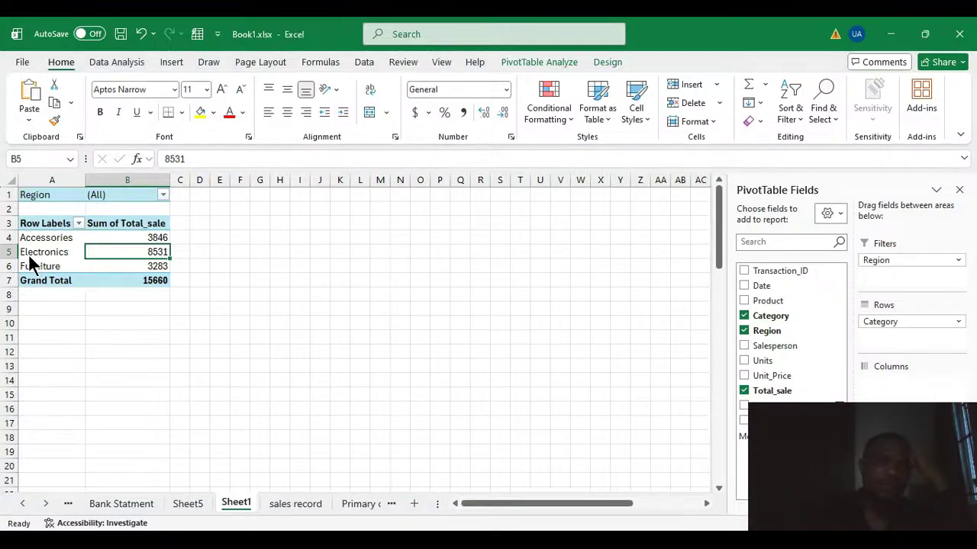
pyautogui.click(106, 375)
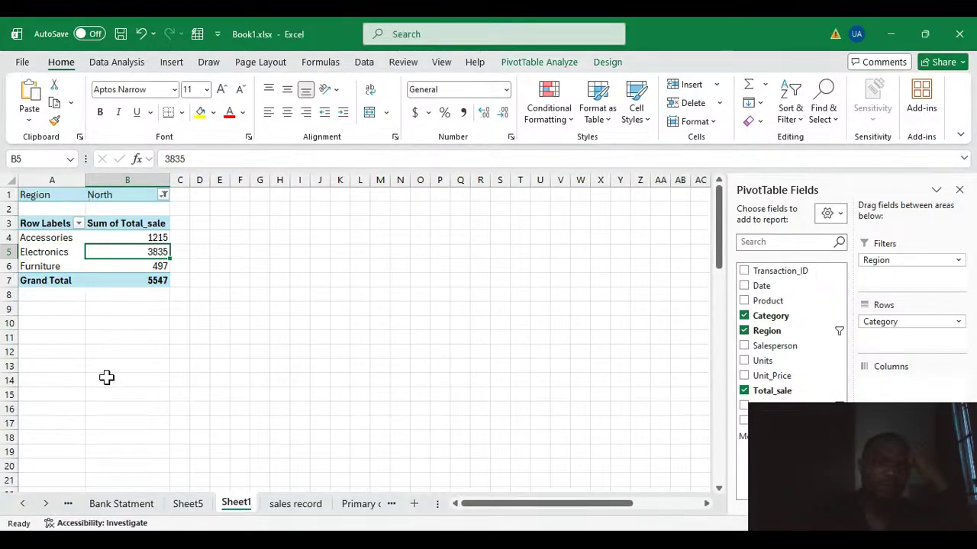
pyautogui.click(44, 251)
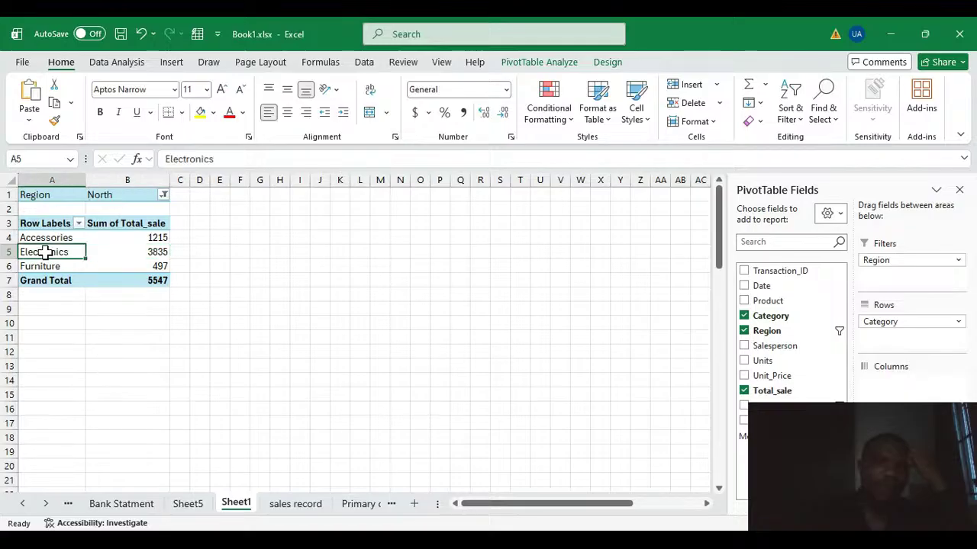
pyautogui.click(153, 257)
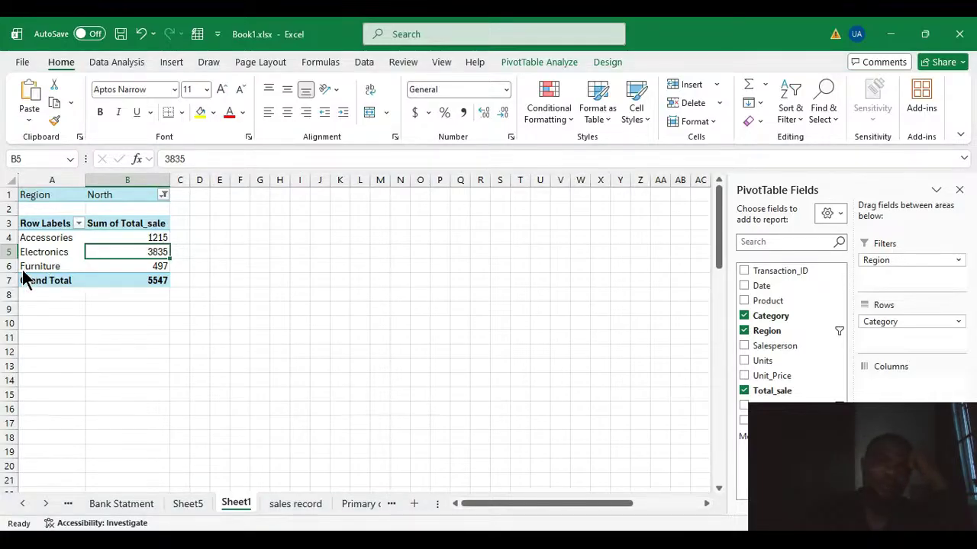
# Set the Region filter of the category totals to South, and switch it to West after comparing the values.
pyautogui.click(96, 381)
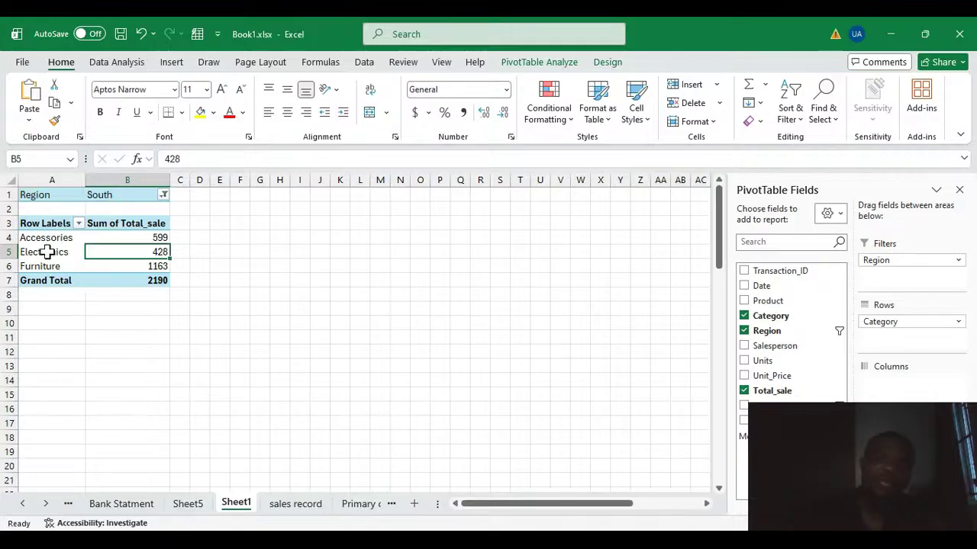
pyautogui.click(162, 196)
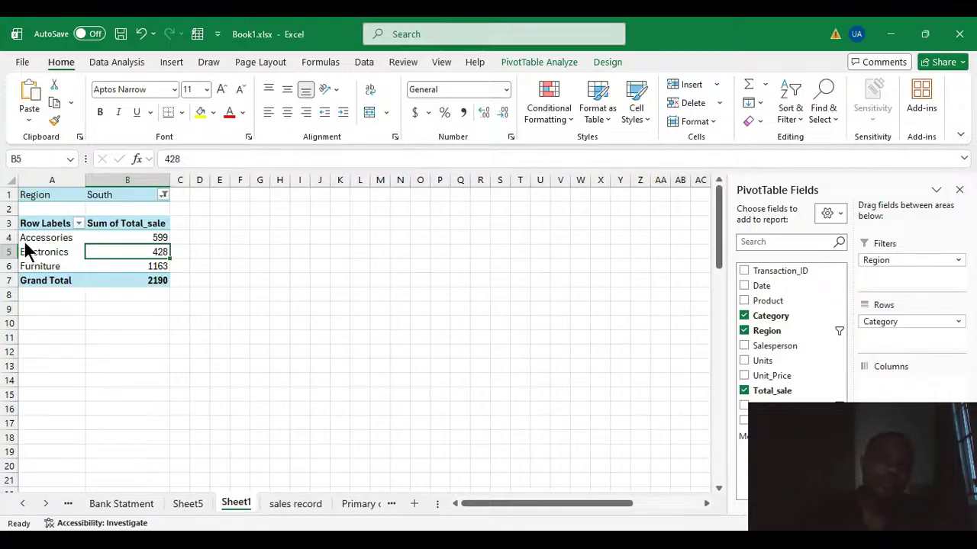
pyautogui.click(108, 383)
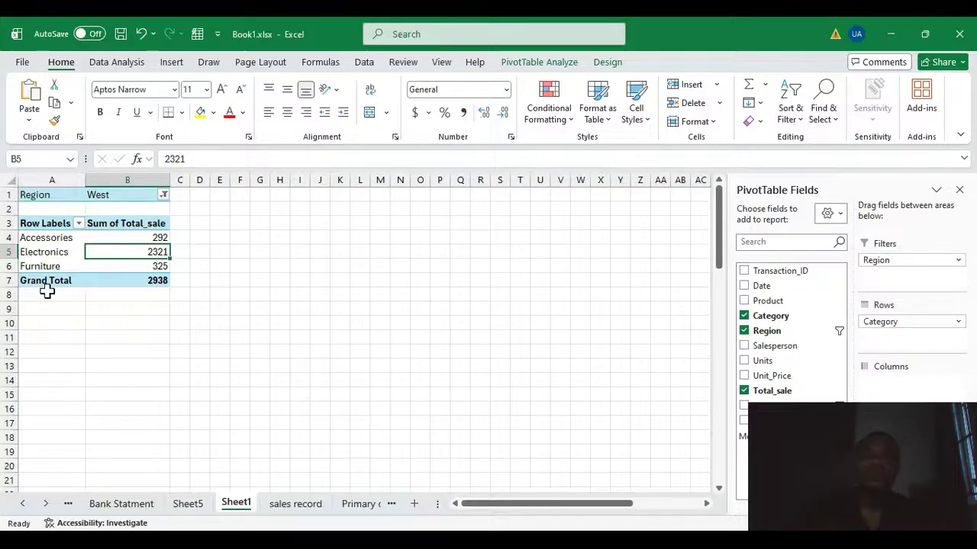
# Remove the Category, Region and Total_sale fields to empty the PivotTable.
pyautogui.click(744, 316)
pyautogui.click(744, 330)
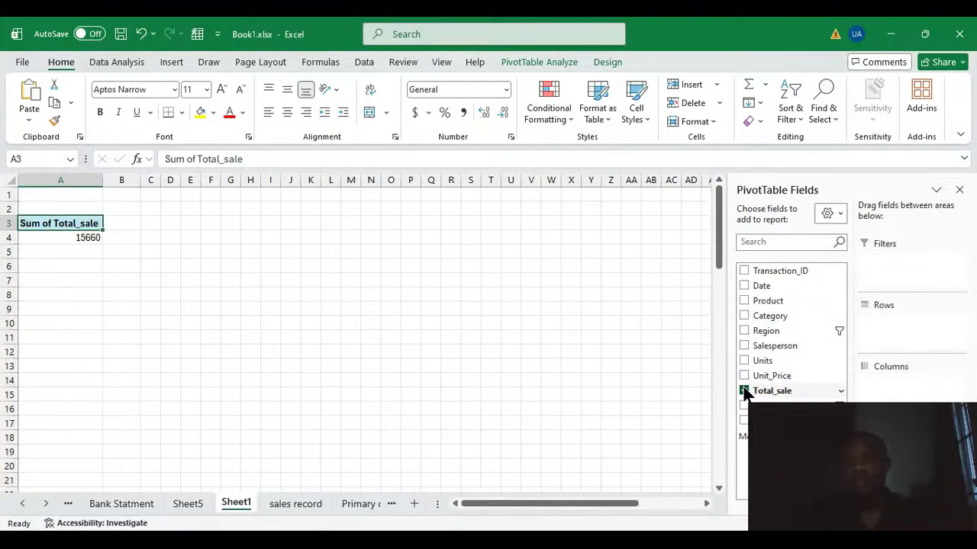
pyautogui.click(744, 390)
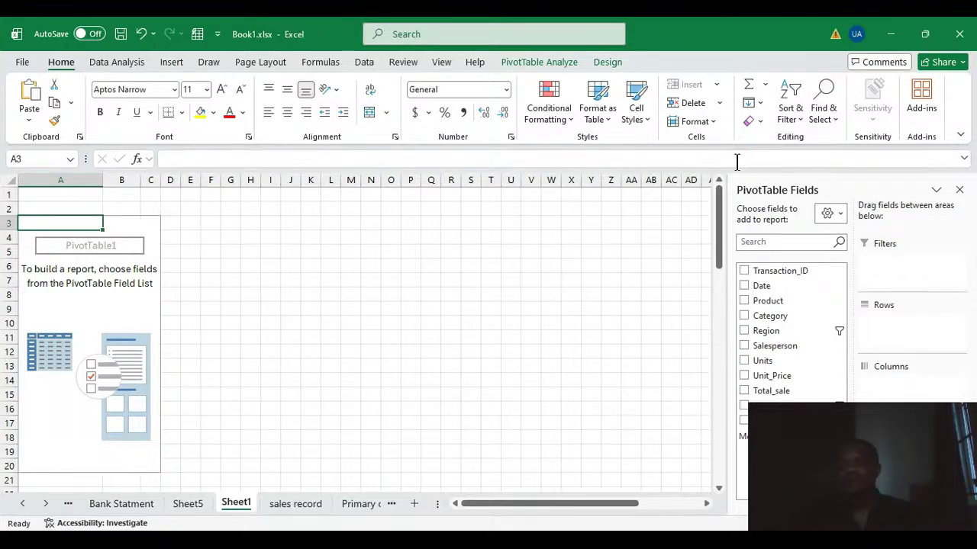
# Build a category summary in the empty PivotTable with Category as rows and Total_sale as values.
pyautogui.click(125, 308)
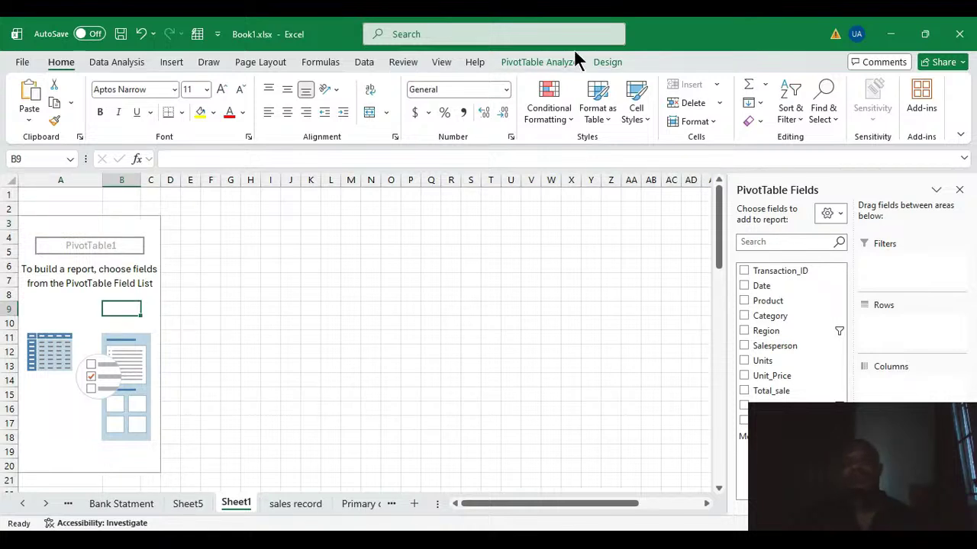
pyautogui.click(540, 63)
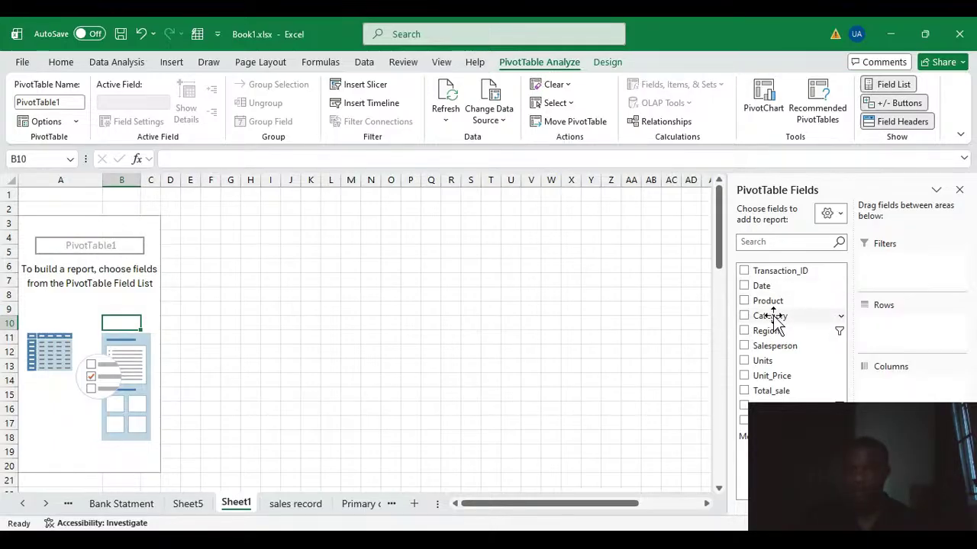
pyautogui.moveTo(773, 320); pyautogui.dragTo(891, 342)
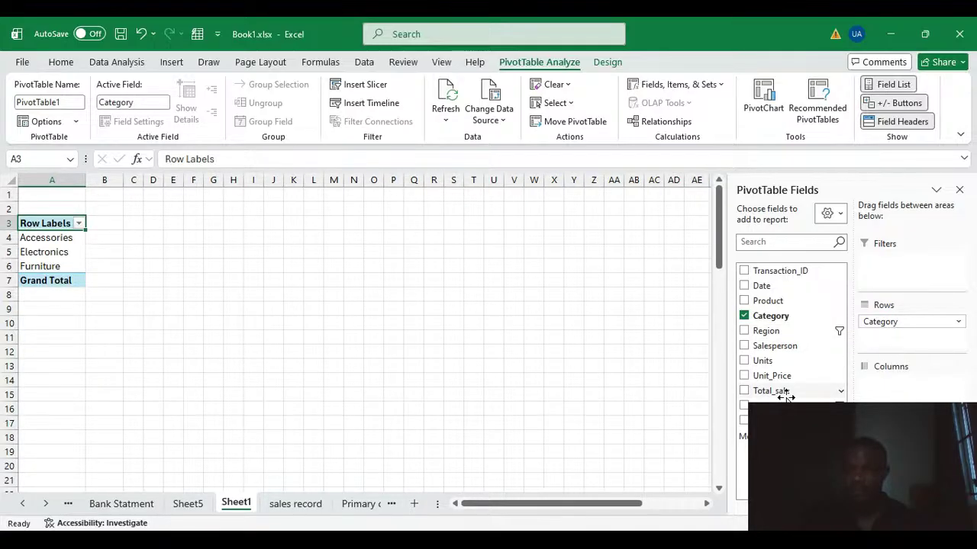
pyautogui.moveTo(786, 395); pyautogui.dragTo(878, 458)
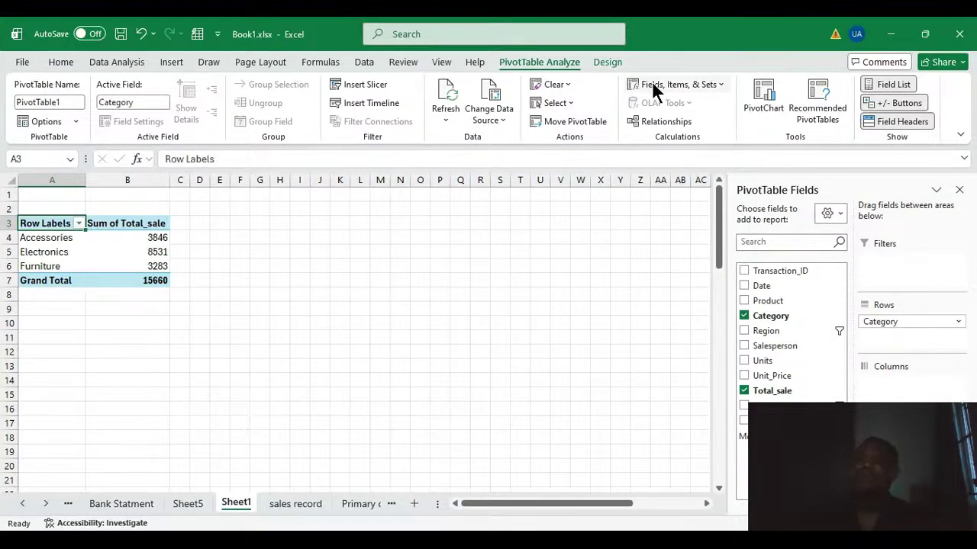
# Examine the sales record table, looking at its Payment_Method column.
pyautogui.click(295, 504)
pyautogui.scroll(3, 573, 354)
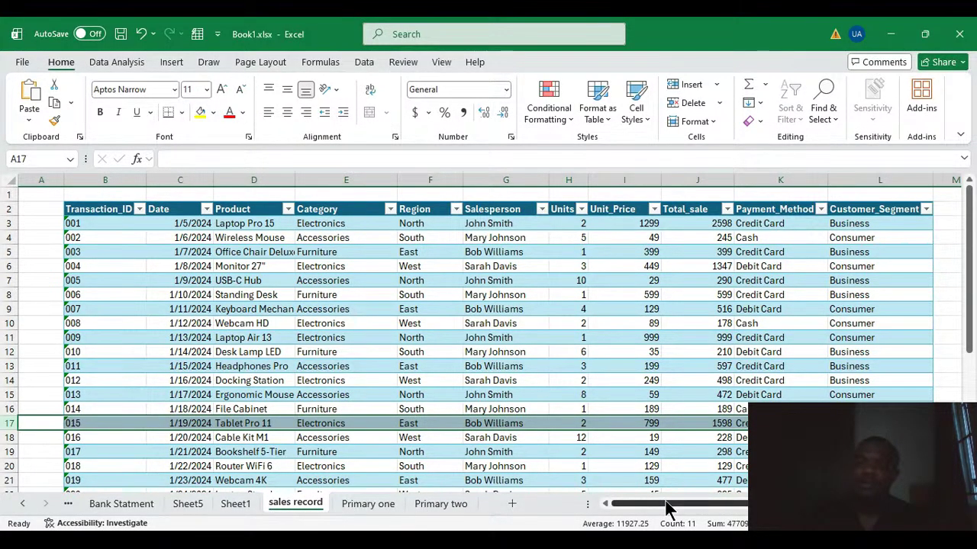
pyautogui.moveTo(666, 503); pyautogui.dragTo(721, 506)
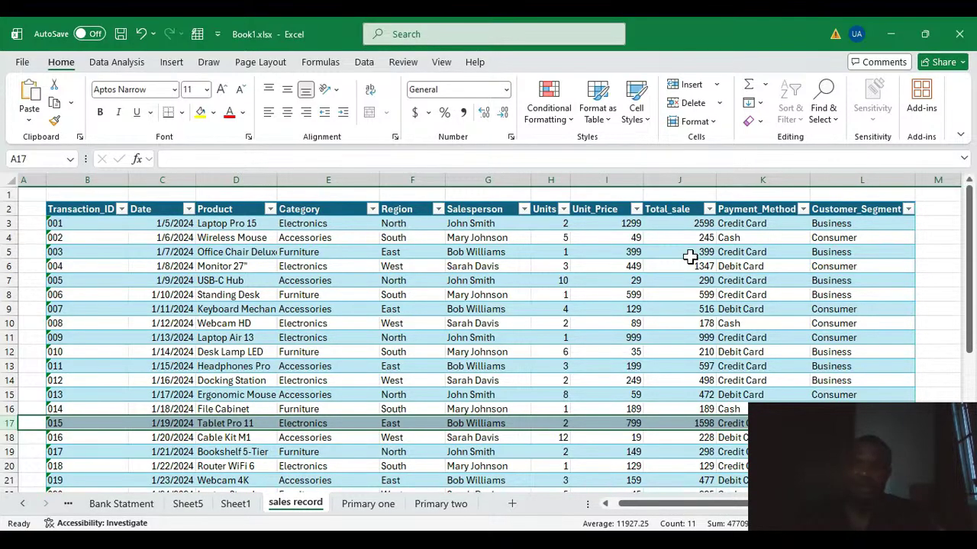
pyautogui.click(753, 182)
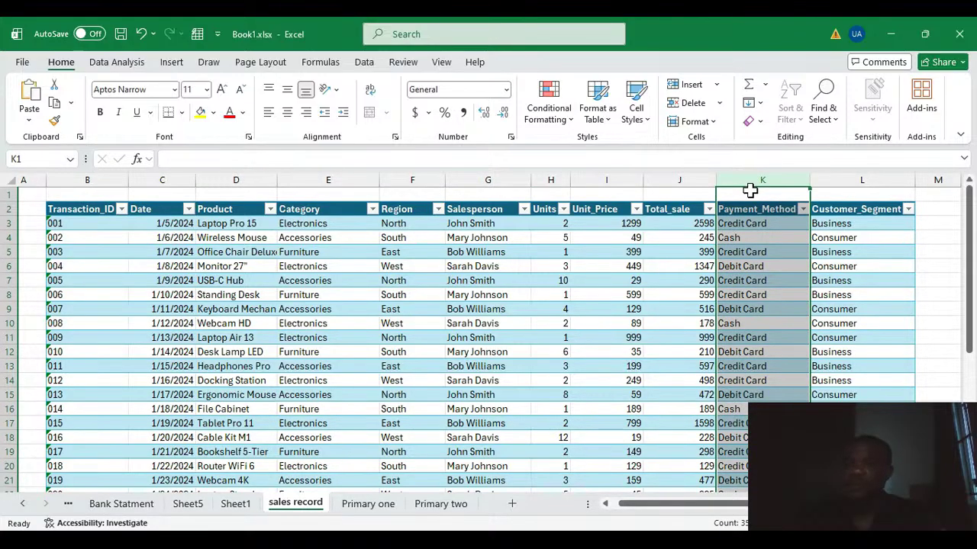
# Add a calculated field named Remark to the category PivotTable on Sheet1.
pyautogui.click(235, 503)
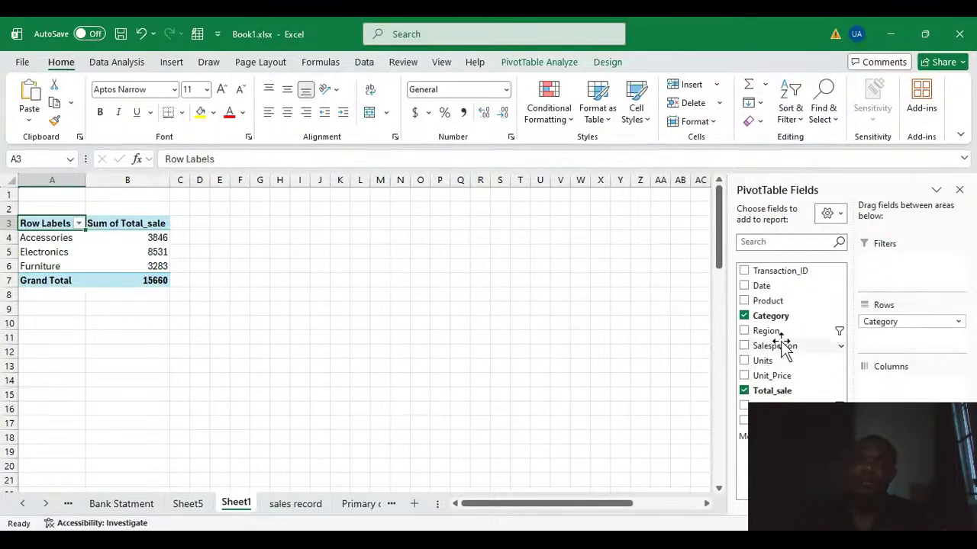
pyautogui.click(539, 62)
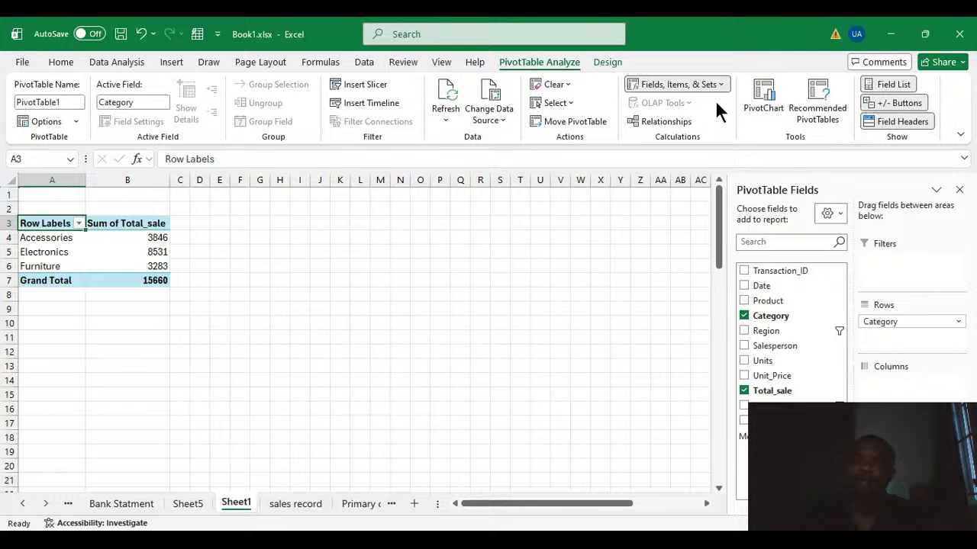
pyautogui.click(714, 100)
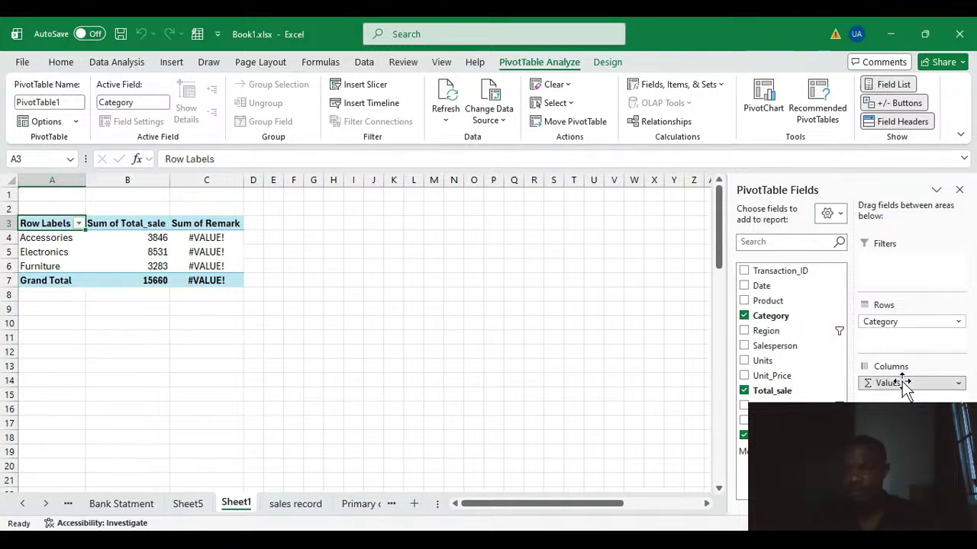
# Replace the category summary with Product as rows and Total_sale and Remark as values.
pyautogui.moveTo(905, 388); pyautogui.dragTo(778, 393)
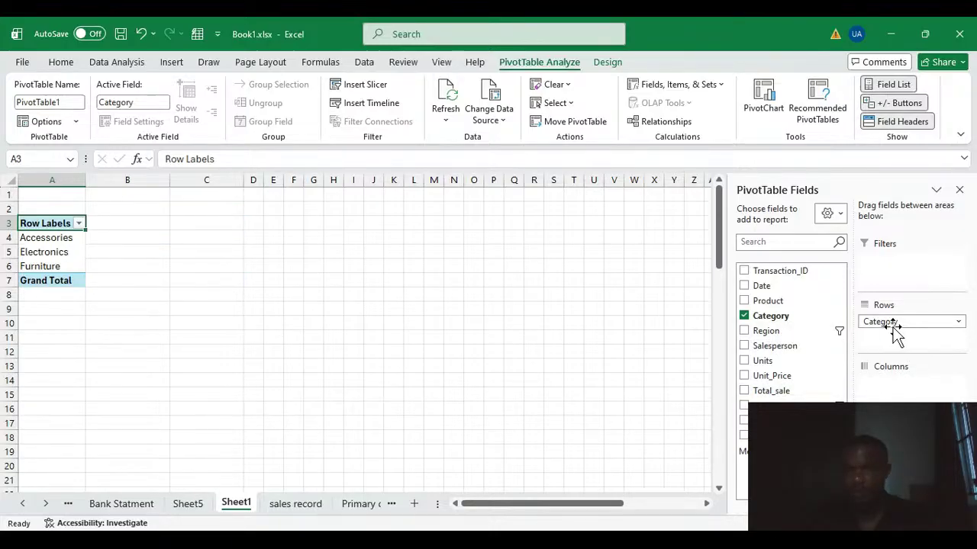
pyautogui.moveTo(894, 336); pyautogui.dragTo(782, 328)
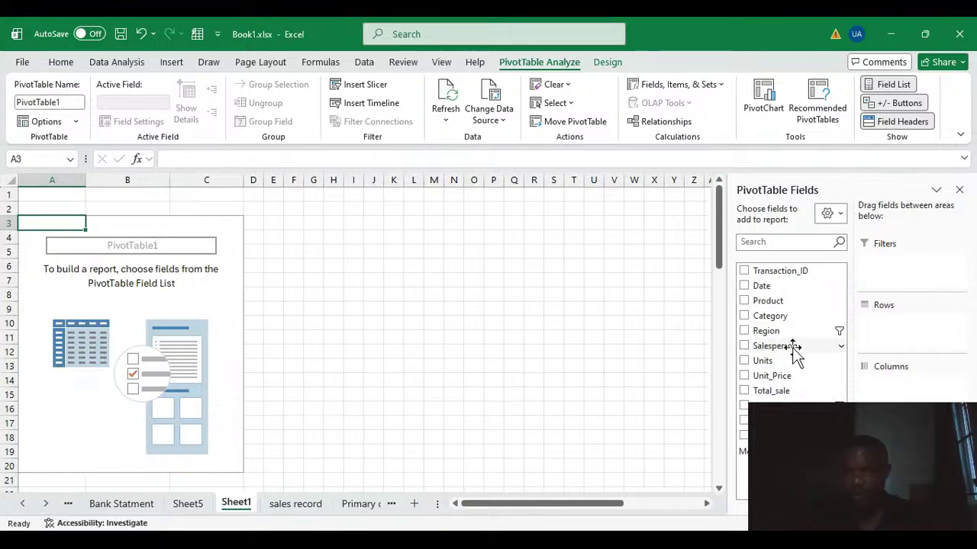
pyautogui.click(777, 304)
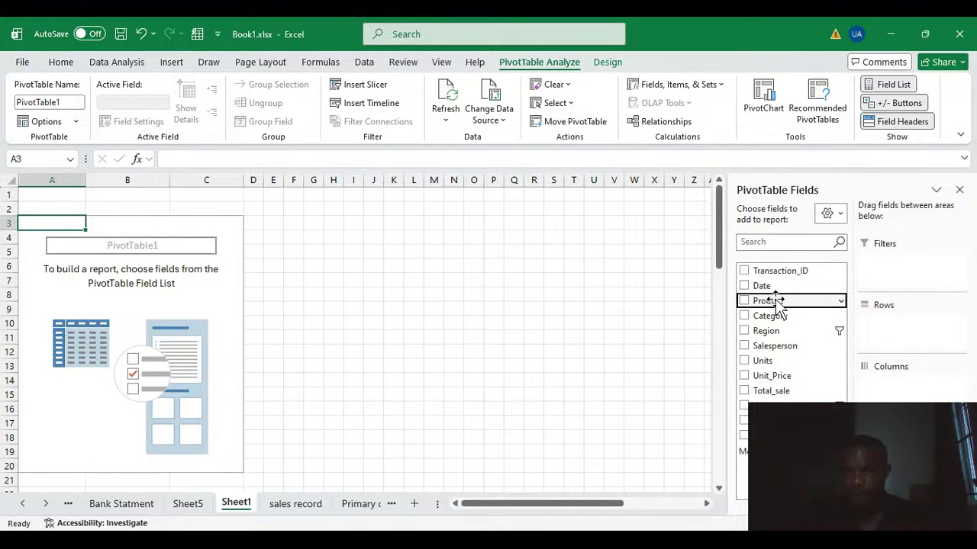
pyautogui.moveTo(777, 303); pyautogui.dragTo(888, 328)
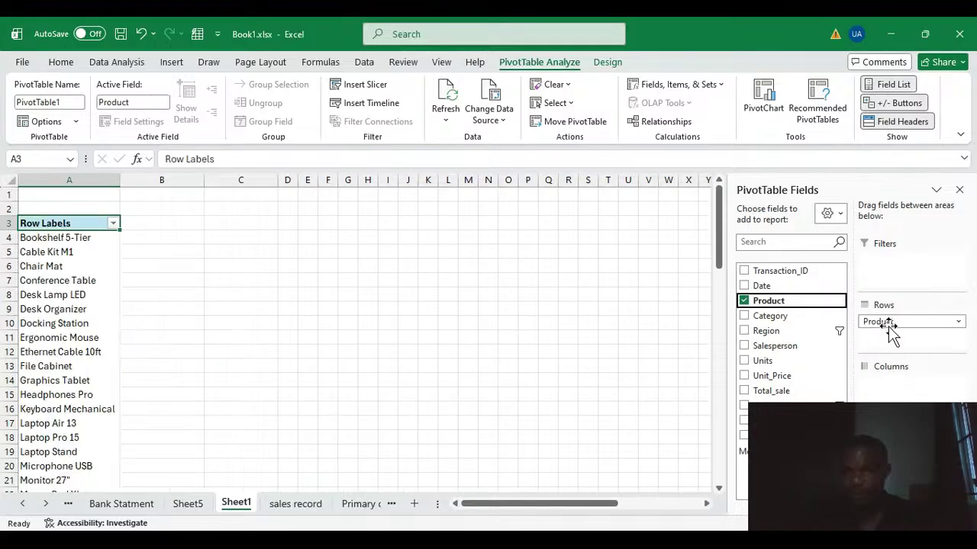
pyautogui.click(780, 393)
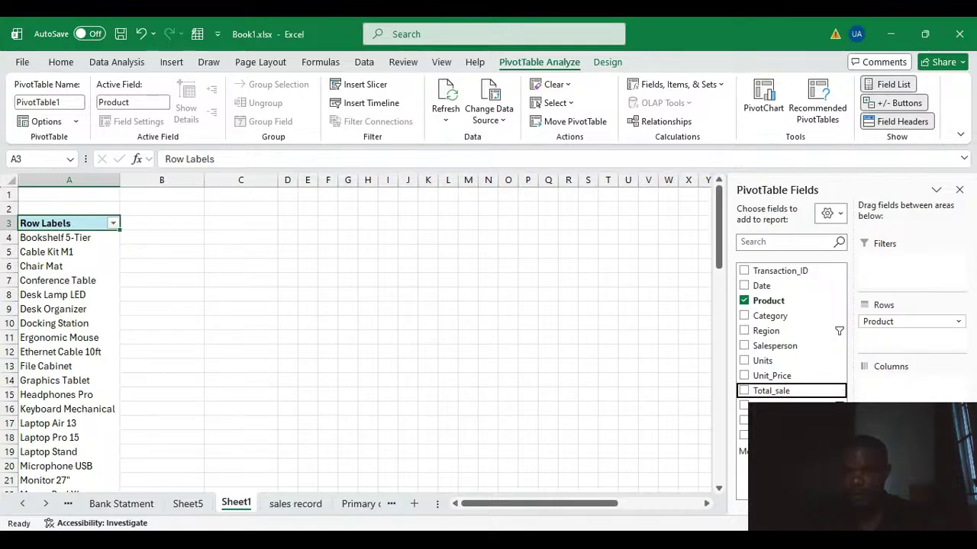
pyautogui.press('space')
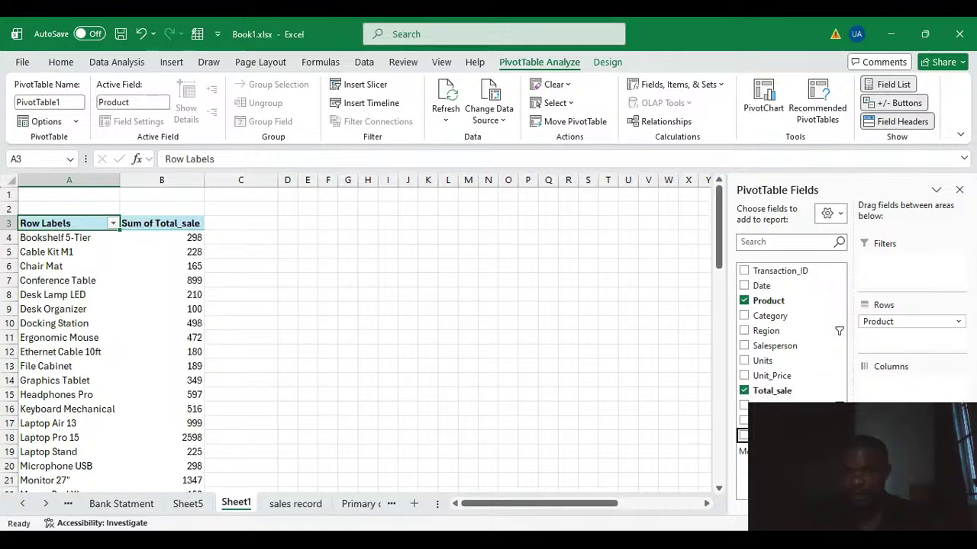
pyautogui.press('space')
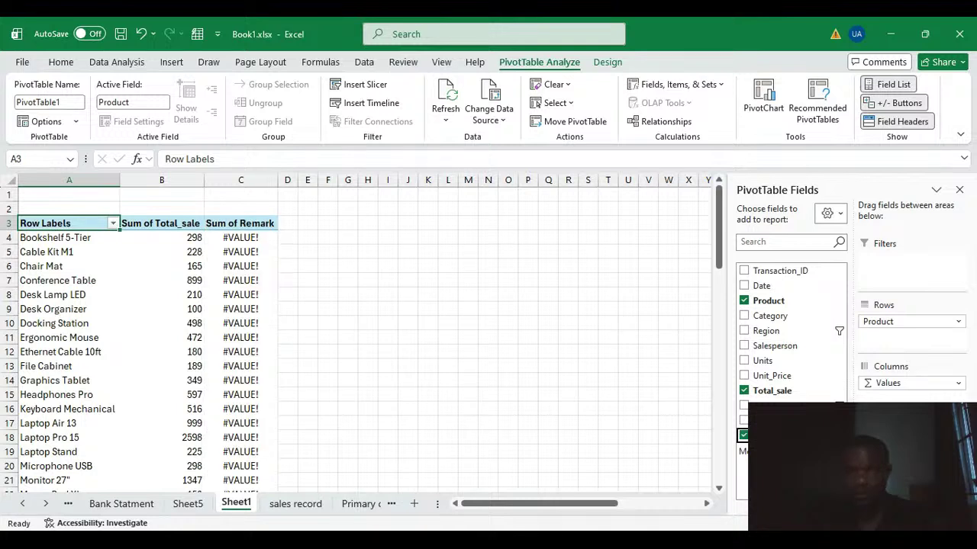
# Remove both value fields from the product summary, try Remark as the only value, and take it out again.
pyautogui.click(243, 239)
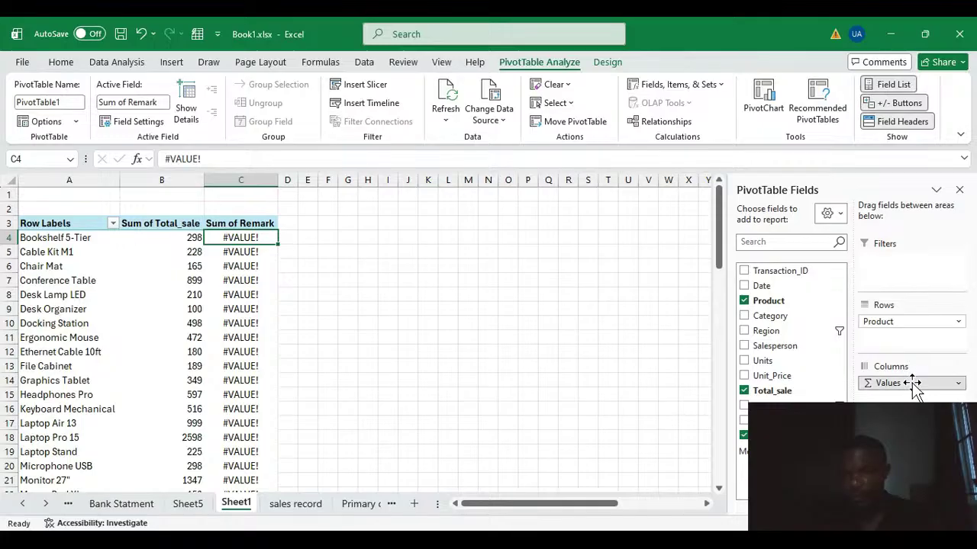
pyautogui.moveTo(915, 389); pyautogui.dragTo(817, 379)
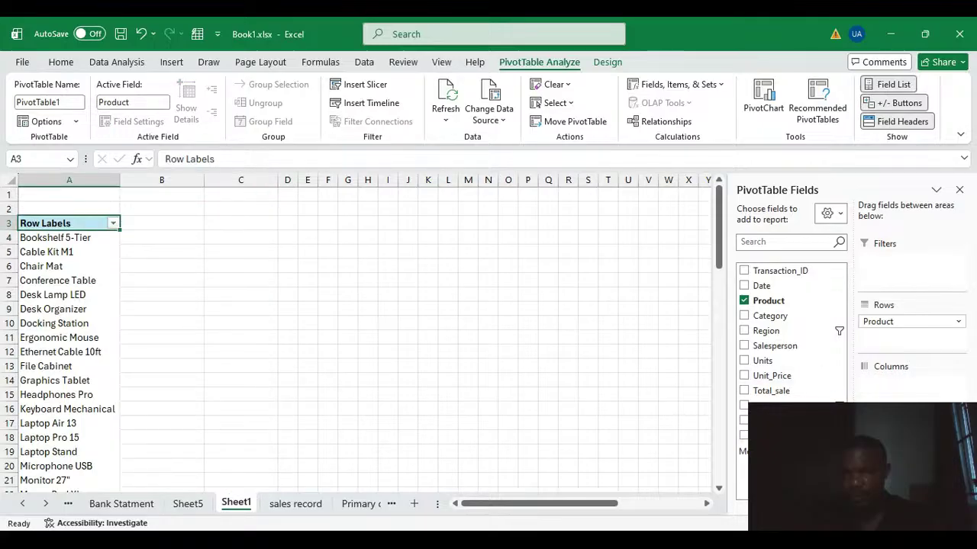
pyautogui.click(743, 435)
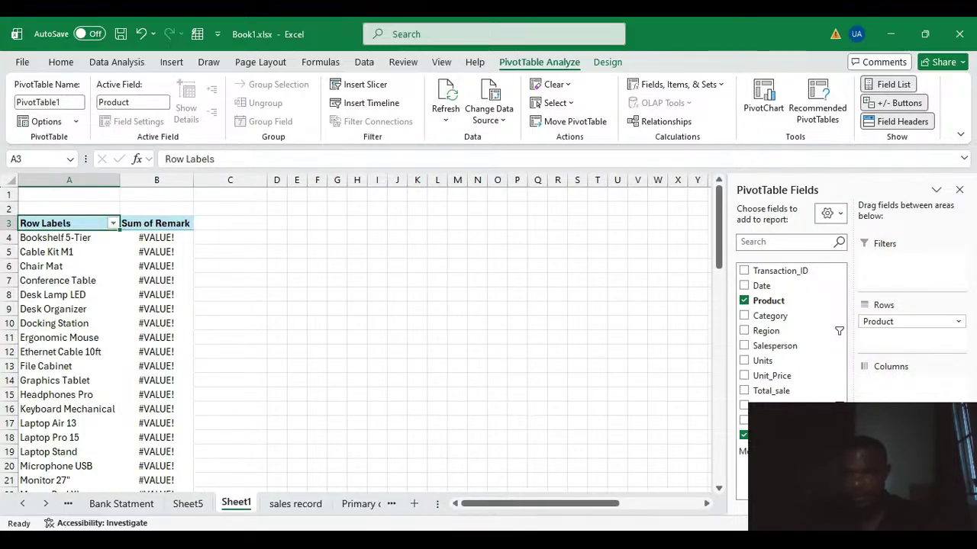
pyautogui.click(744, 435)
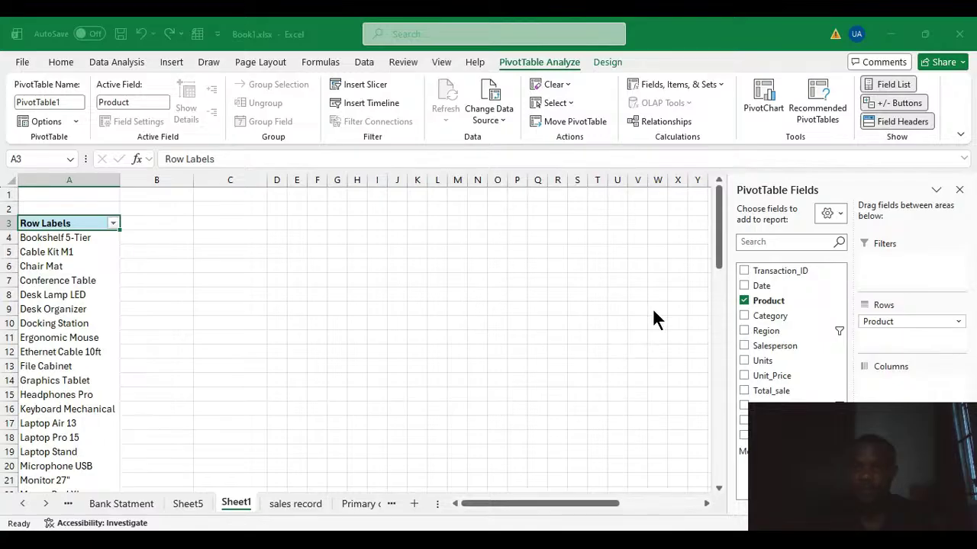
# Add a calculated field named Total sum to the product summary and examine the values per product.
pyautogui.click(703, 182)
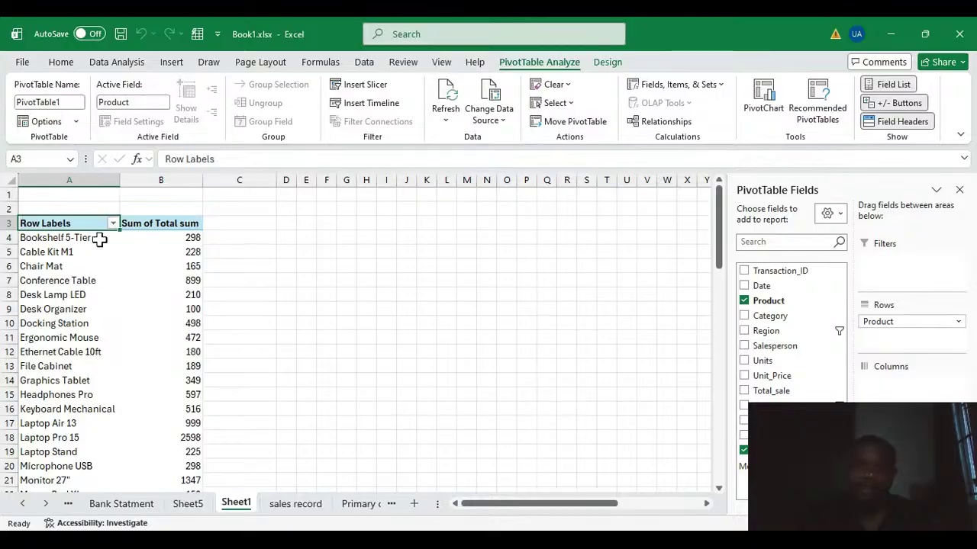
pyautogui.scroll(-3, 183, 263)
pyautogui.scroll(3, 183, 351)
pyautogui.click(188, 239)
pyautogui.click(196, 264)
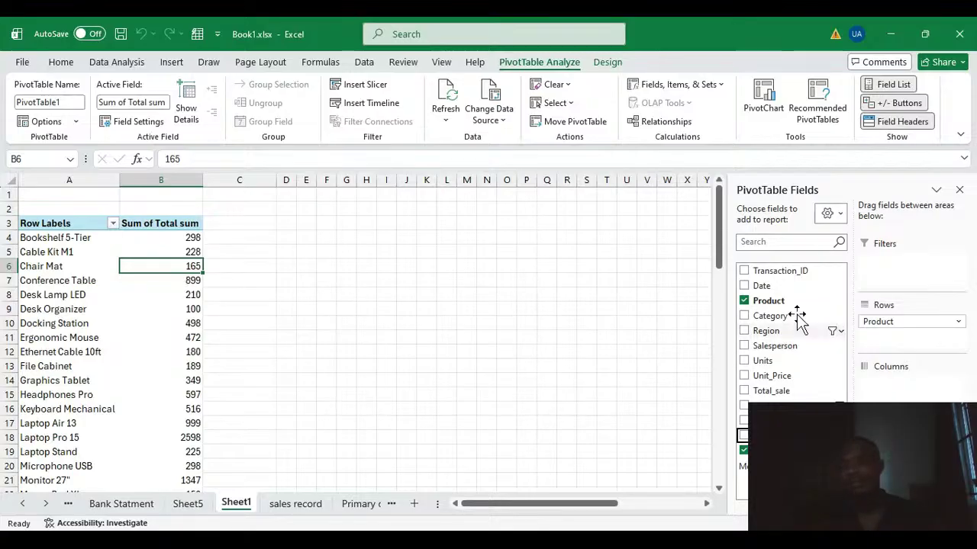
# Replace Product with Salesperson as rows, and swap the Total sum value for Total_sale.
pyautogui.click(744, 301)
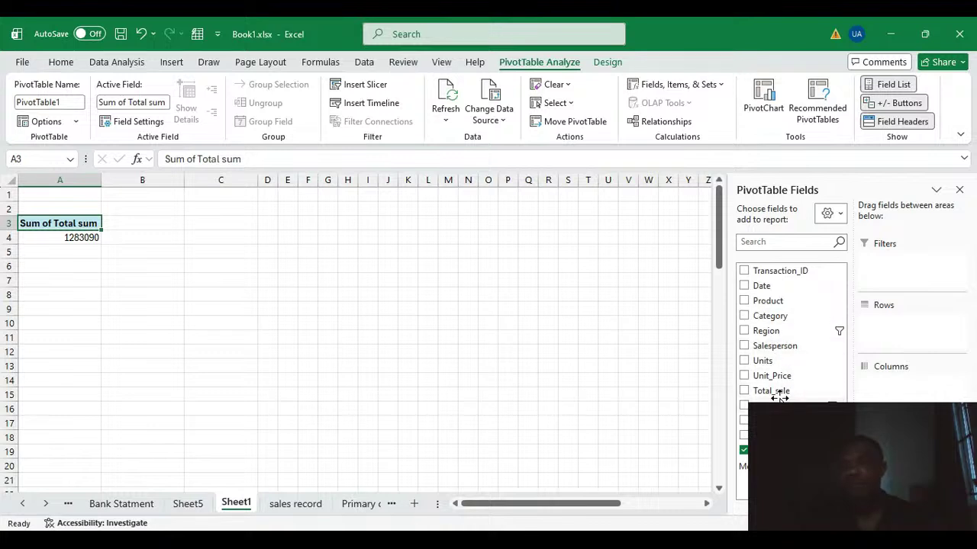
pyautogui.click(771, 350)
pyautogui.moveTo(770, 351); pyautogui.dragTo(899, 325)
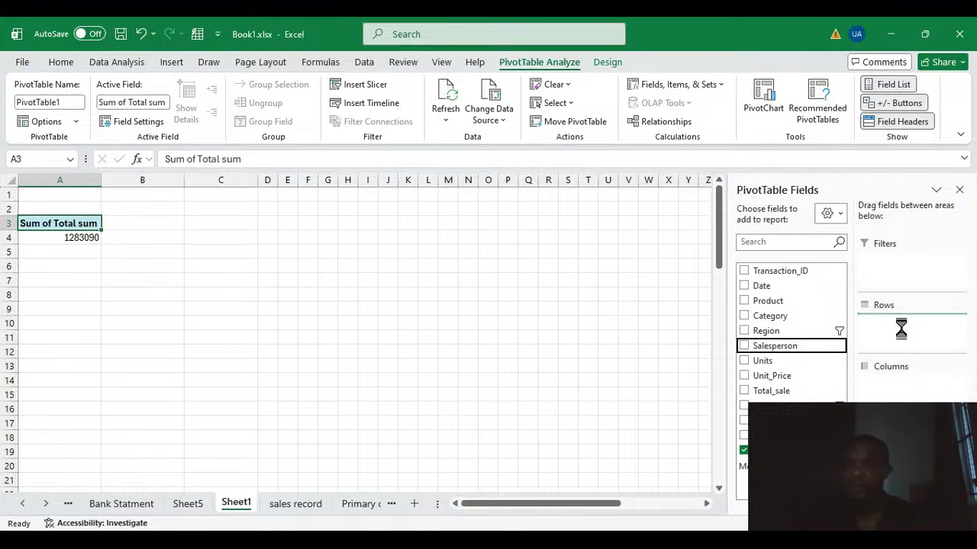
pyautogui.click(744, 450)
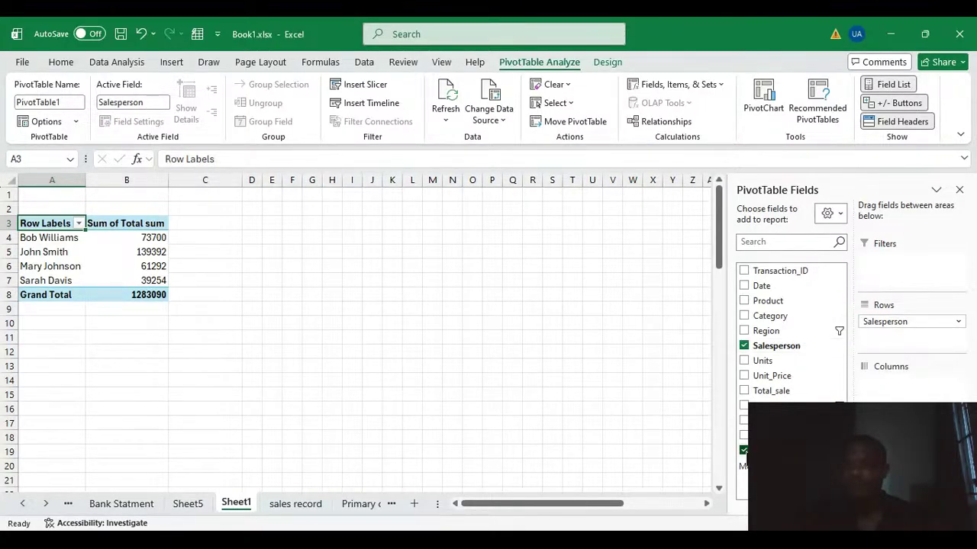
pyautogui.click(785, 391)
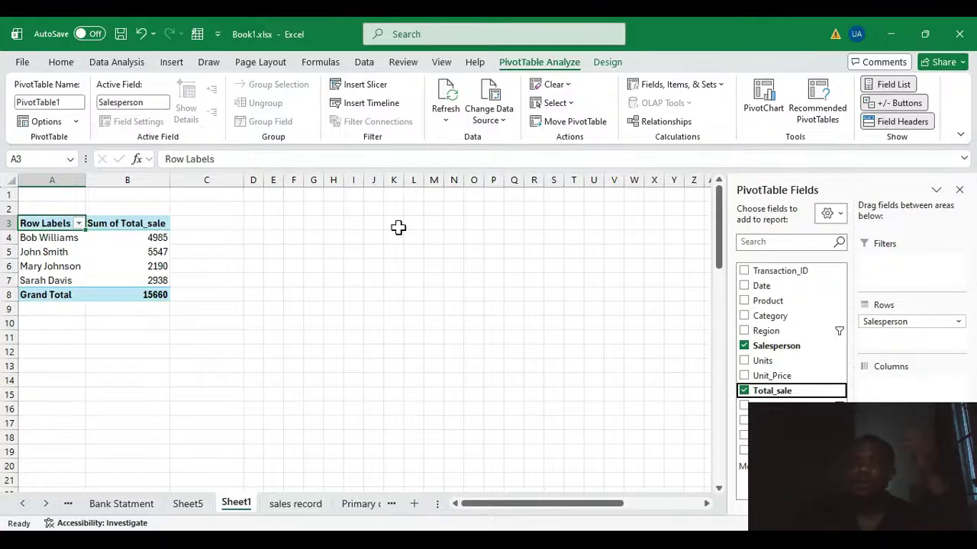
# Insert a column PivotChart of total sales by salesperson and place it beside the PivotTable with a gap.
pyautogui.click(756, 101)
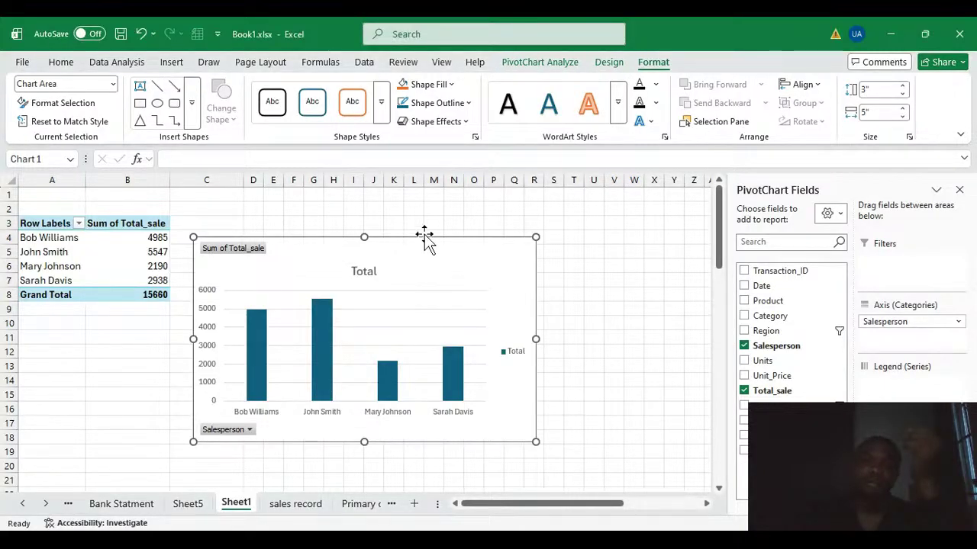
pyautogui.moveTo(424, 234); pyautogui.dragTo(486, 219)
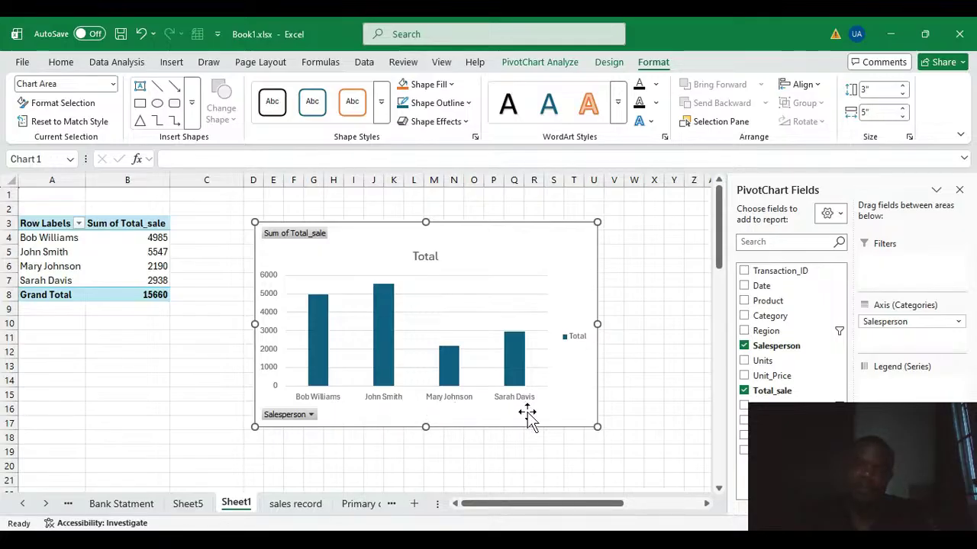
# Examine the chart's columns, the Salesperson and Sum of Total_sale field buttons, and the chart title.
pyautogui.click(388, 351)
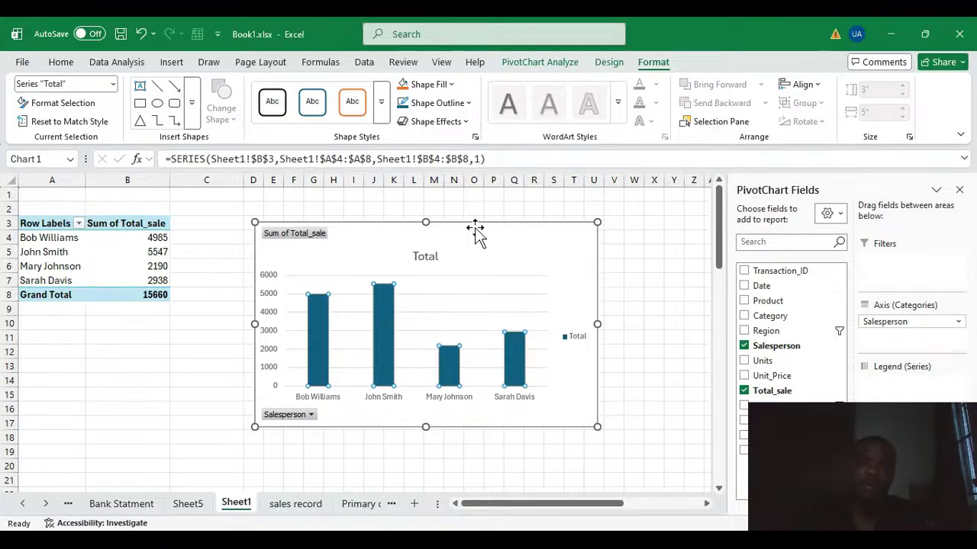
pyautogui.click(311, 414)
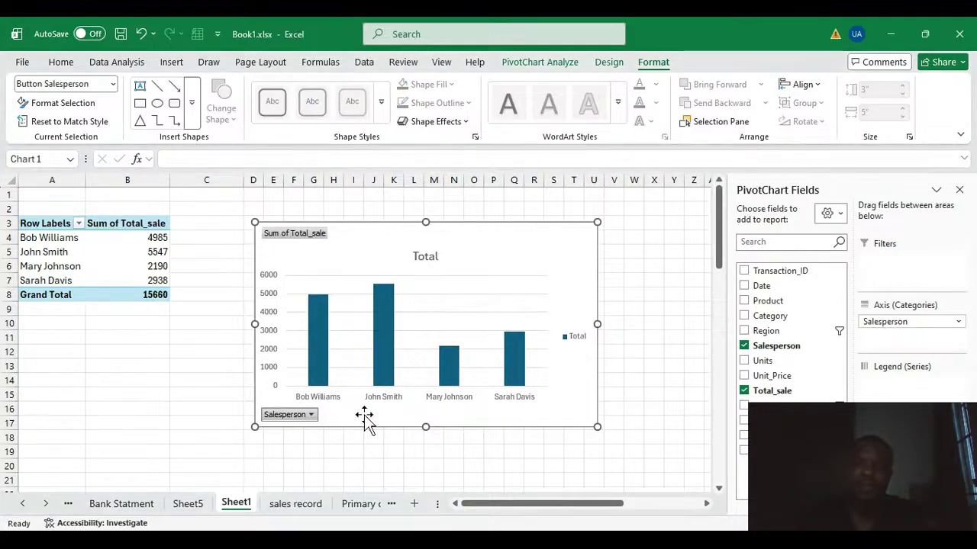
pyautogui.click(308, 237)
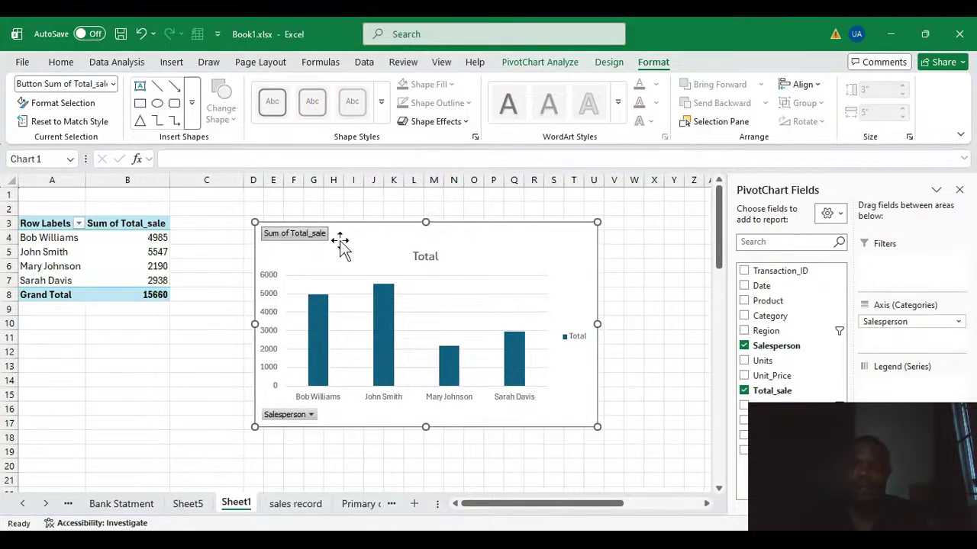
pyautogui.click(433, 258)
pyautogui.click(508, 257)
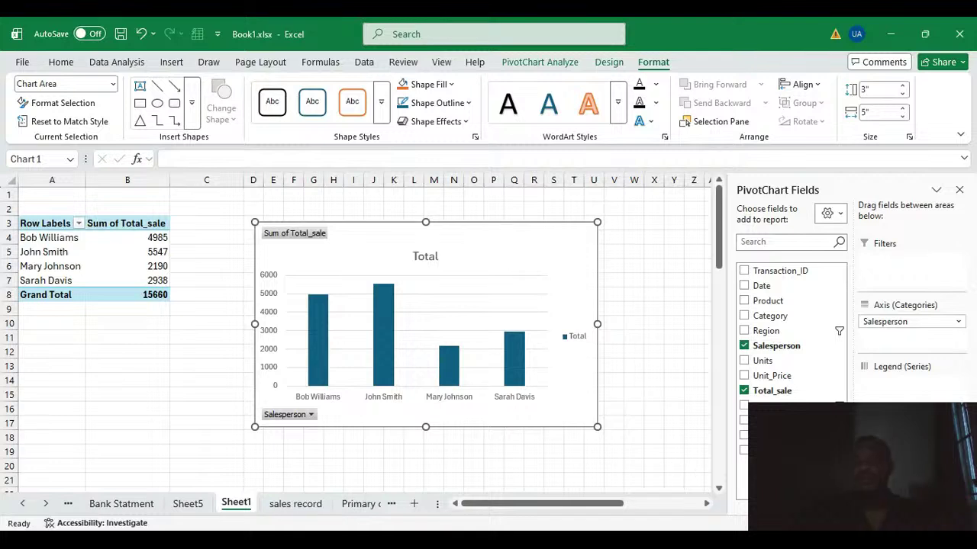
pyautogui.click(673, 502)
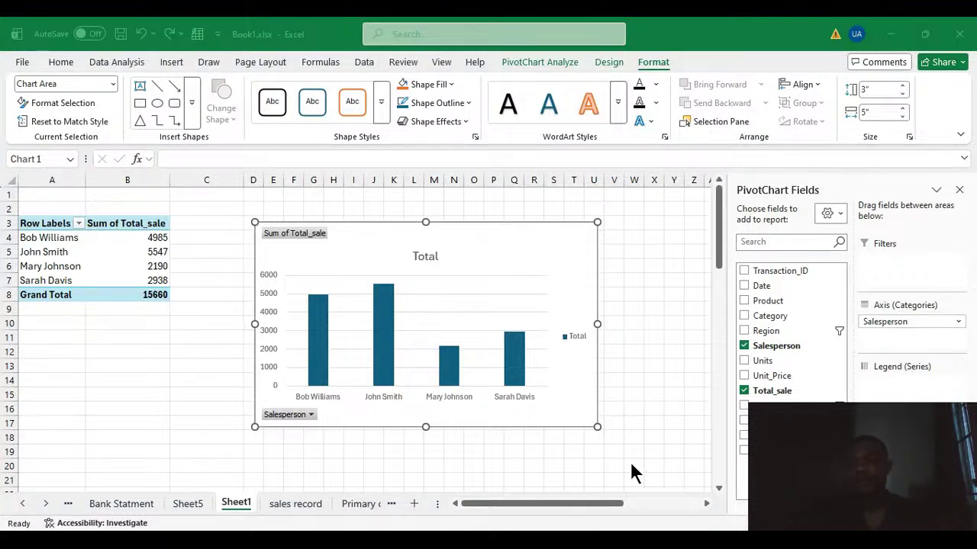